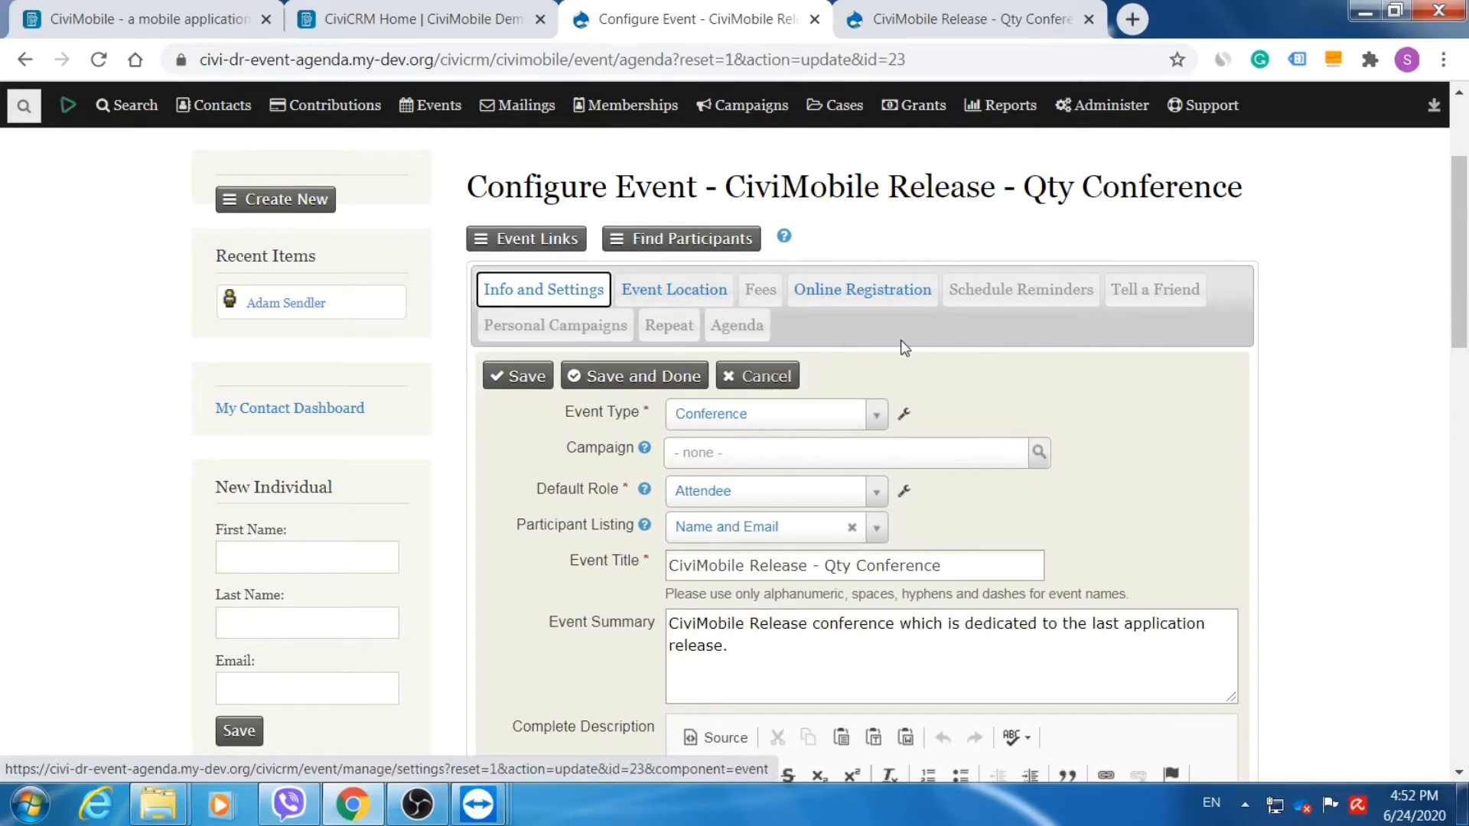
# Open the event's Agenda Venues list and highlight 'Exploring New Features' and 'For Tech Geaks'.
pyautogui.moveTo(1454, 280); pyautogui.dragTo(1452, 294)
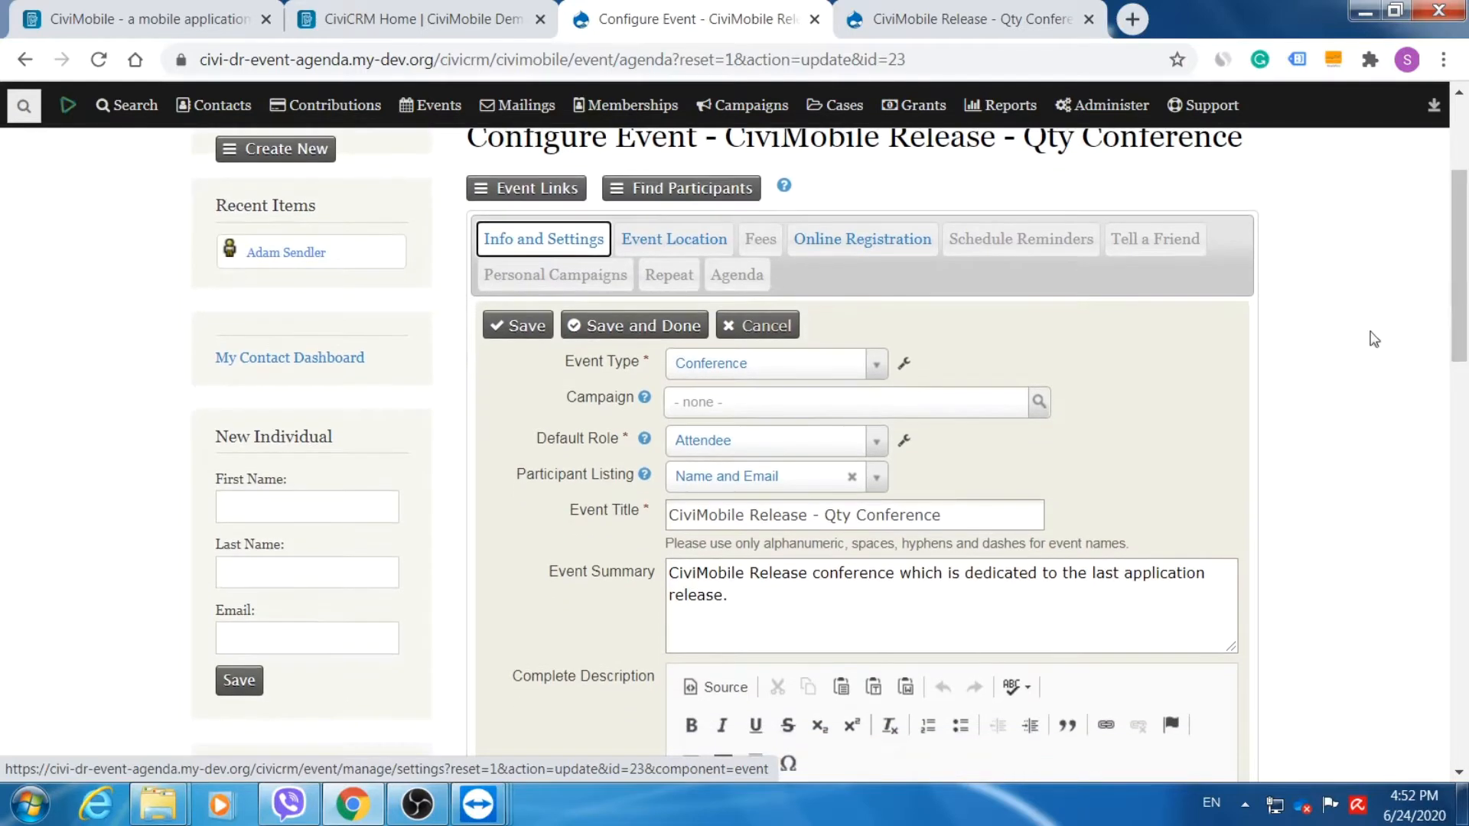
pyautogui.moveTo(670, 515); pyautogui.dragTo(965, 512)
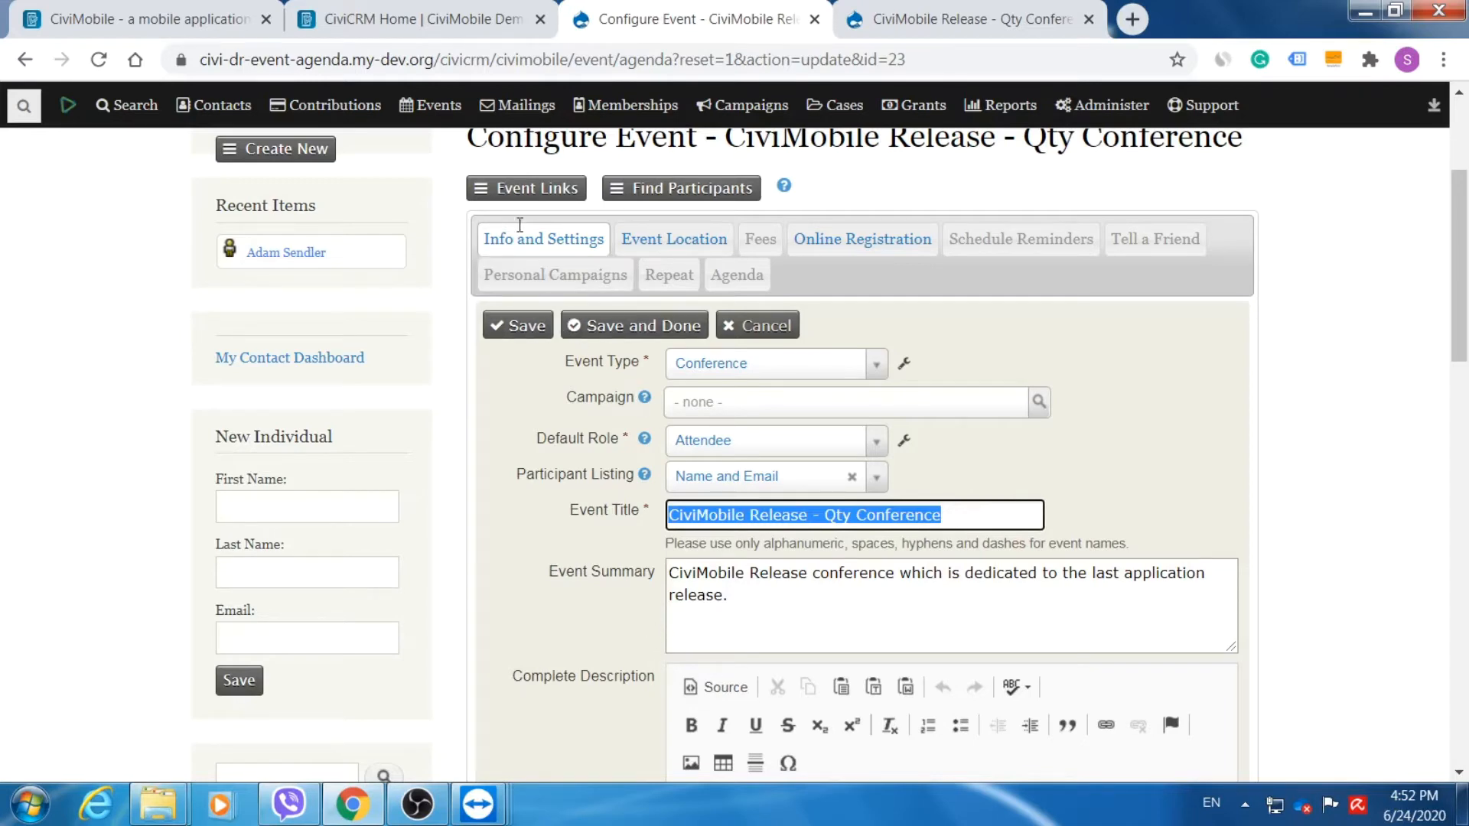
pyautogui.click(743, 281)
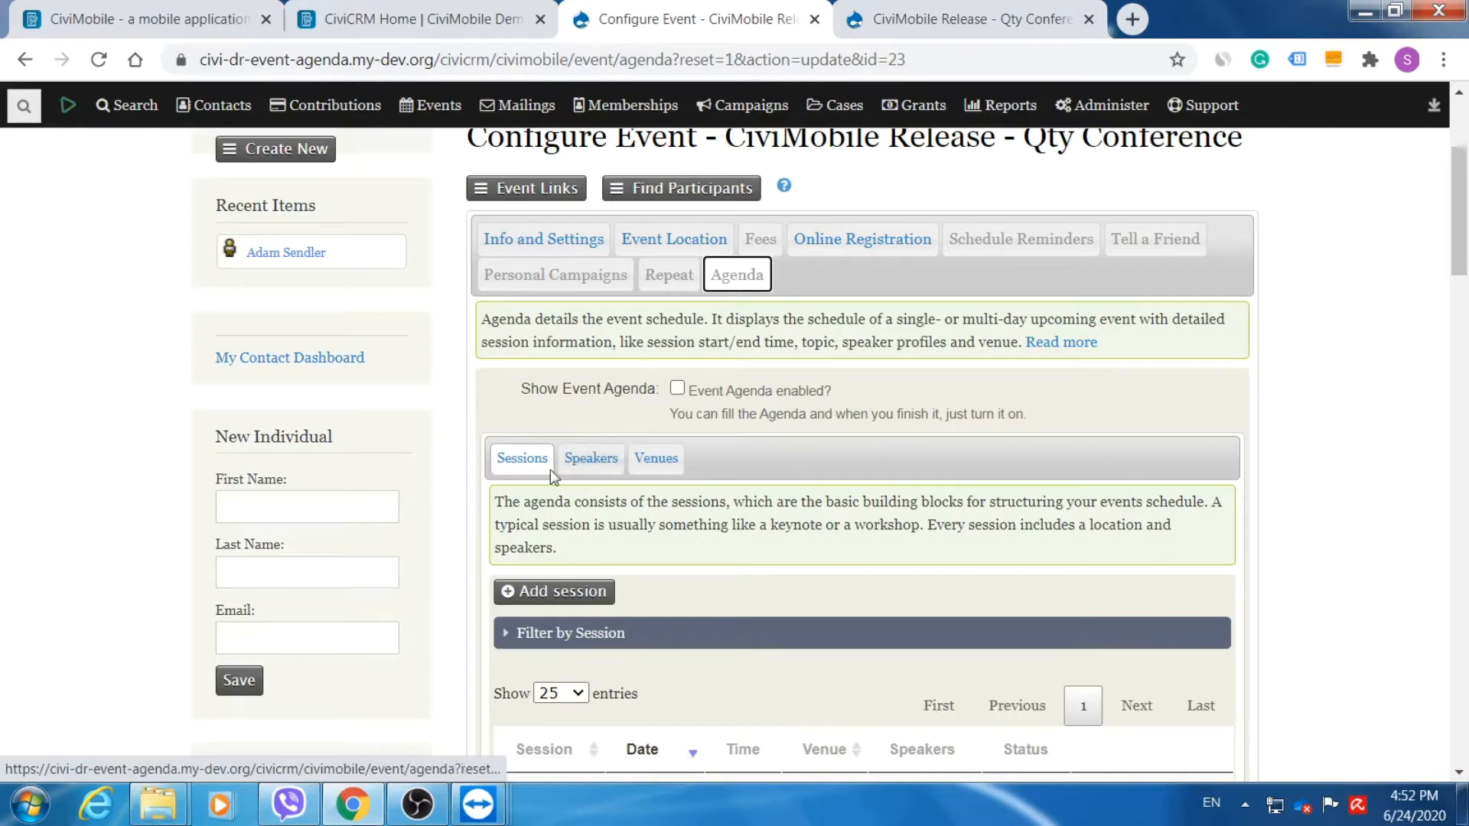
pyautogui.click(661, 461)
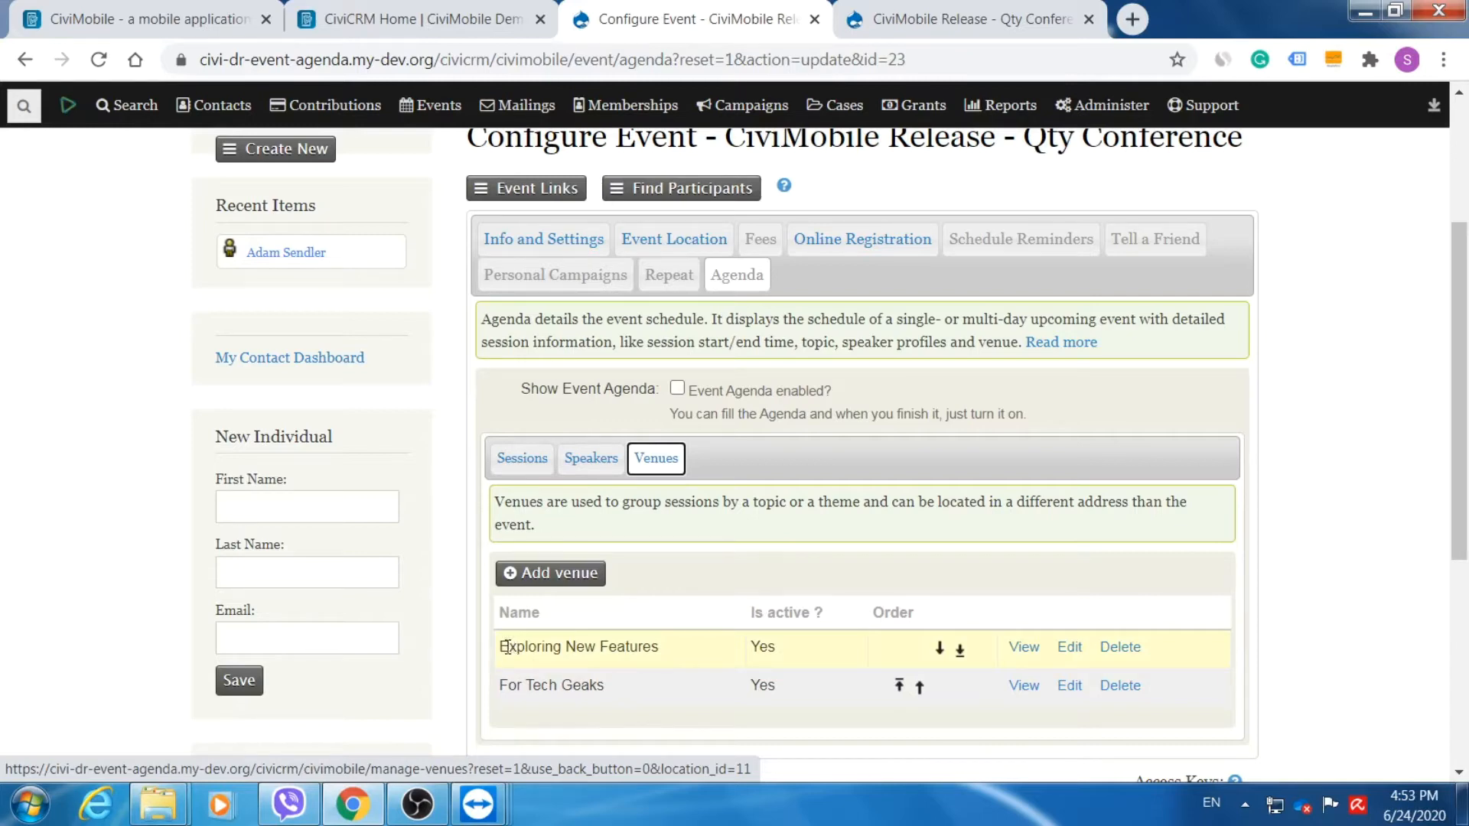
pyautogui.moveTo(508, 649); pyautogui.dragTo(677, 660)
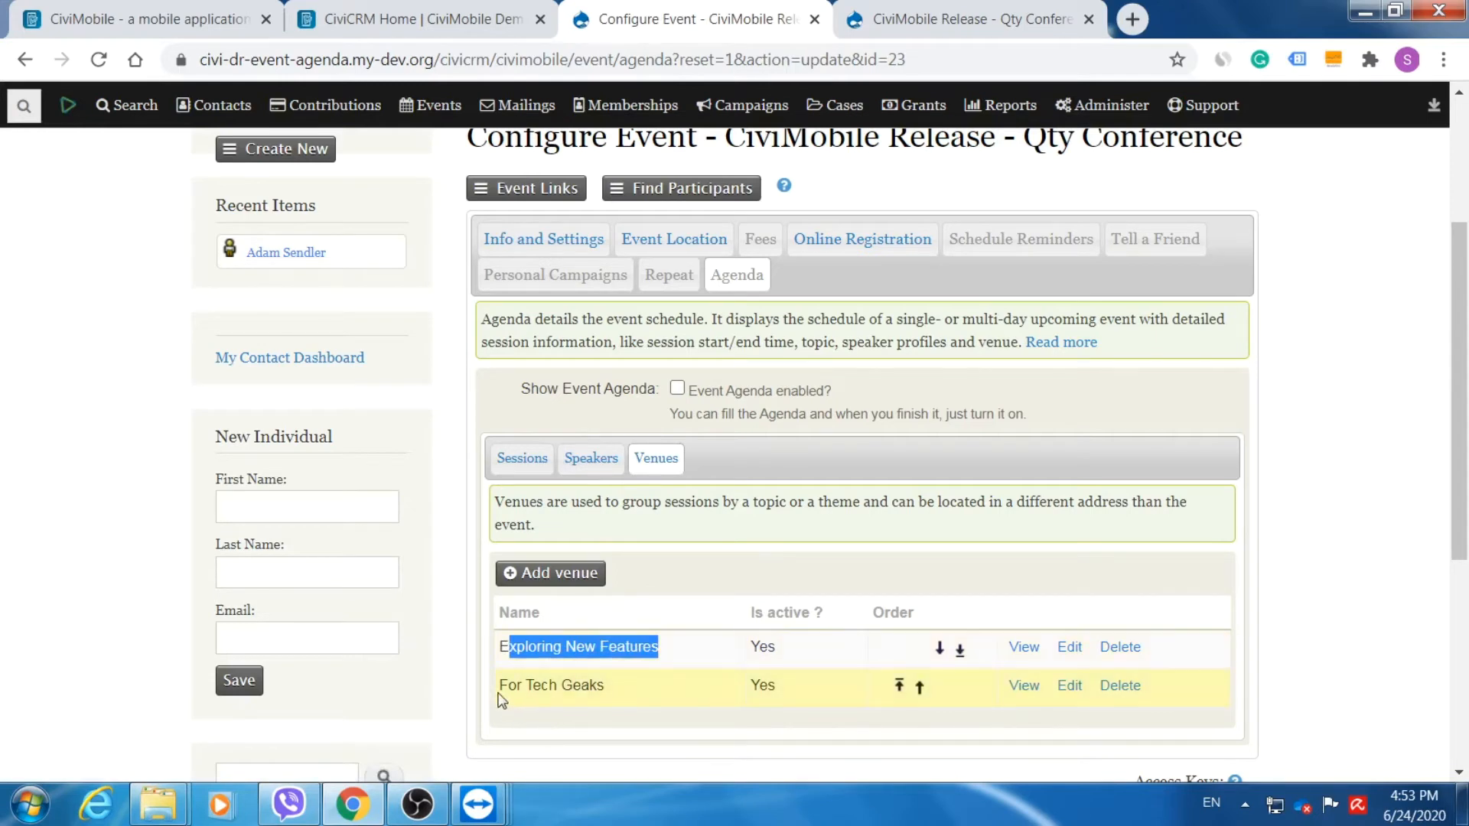
pyautogui.moveTo(500, 687); pyautogui.dragTo(593, 683)
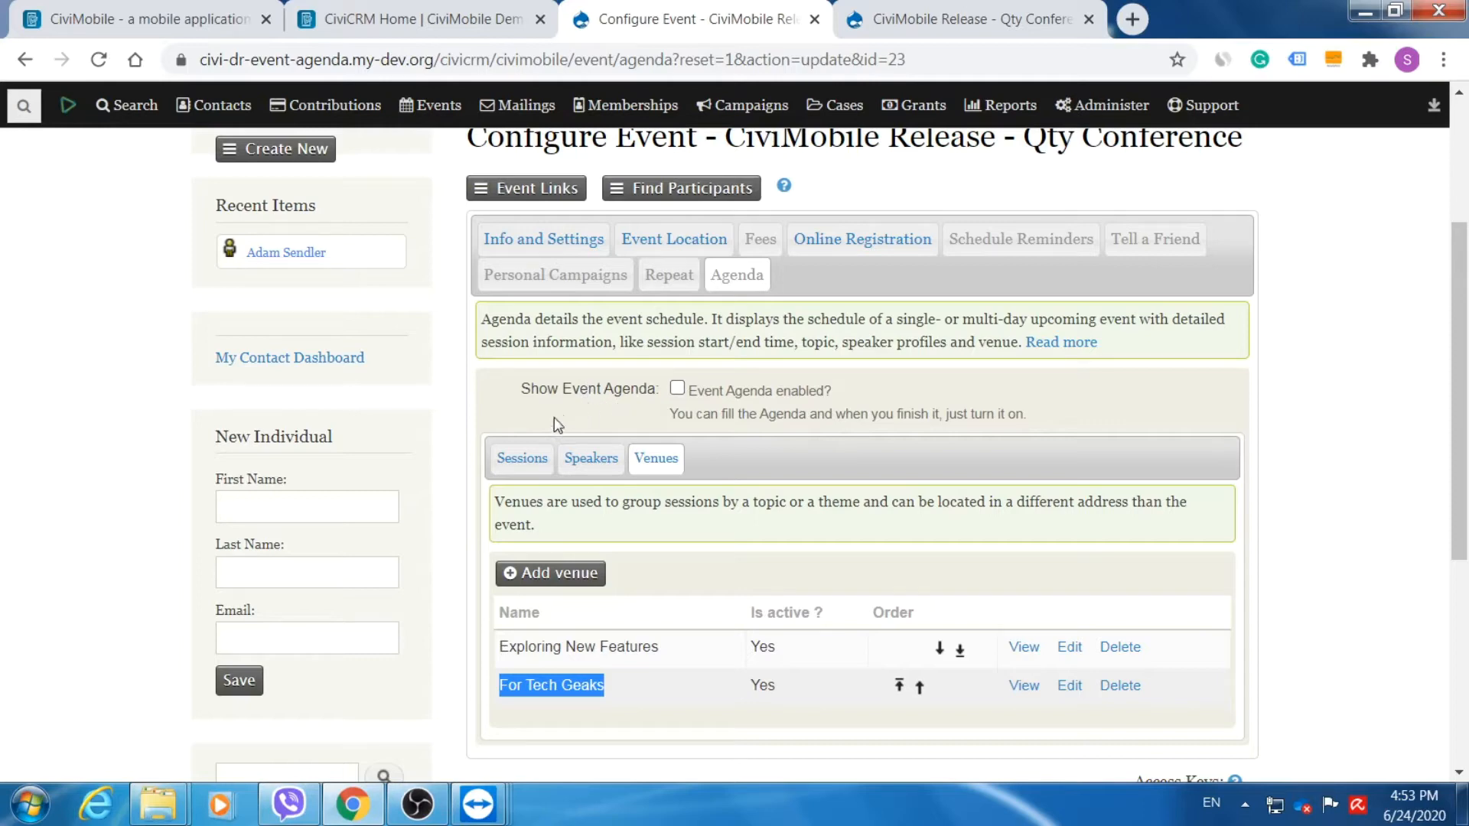
# Review the Sessions list, including 'Conferece closing' and 'coffee-break' on 06/25/2020, then add a session.
pyautogui.click(514, 461)
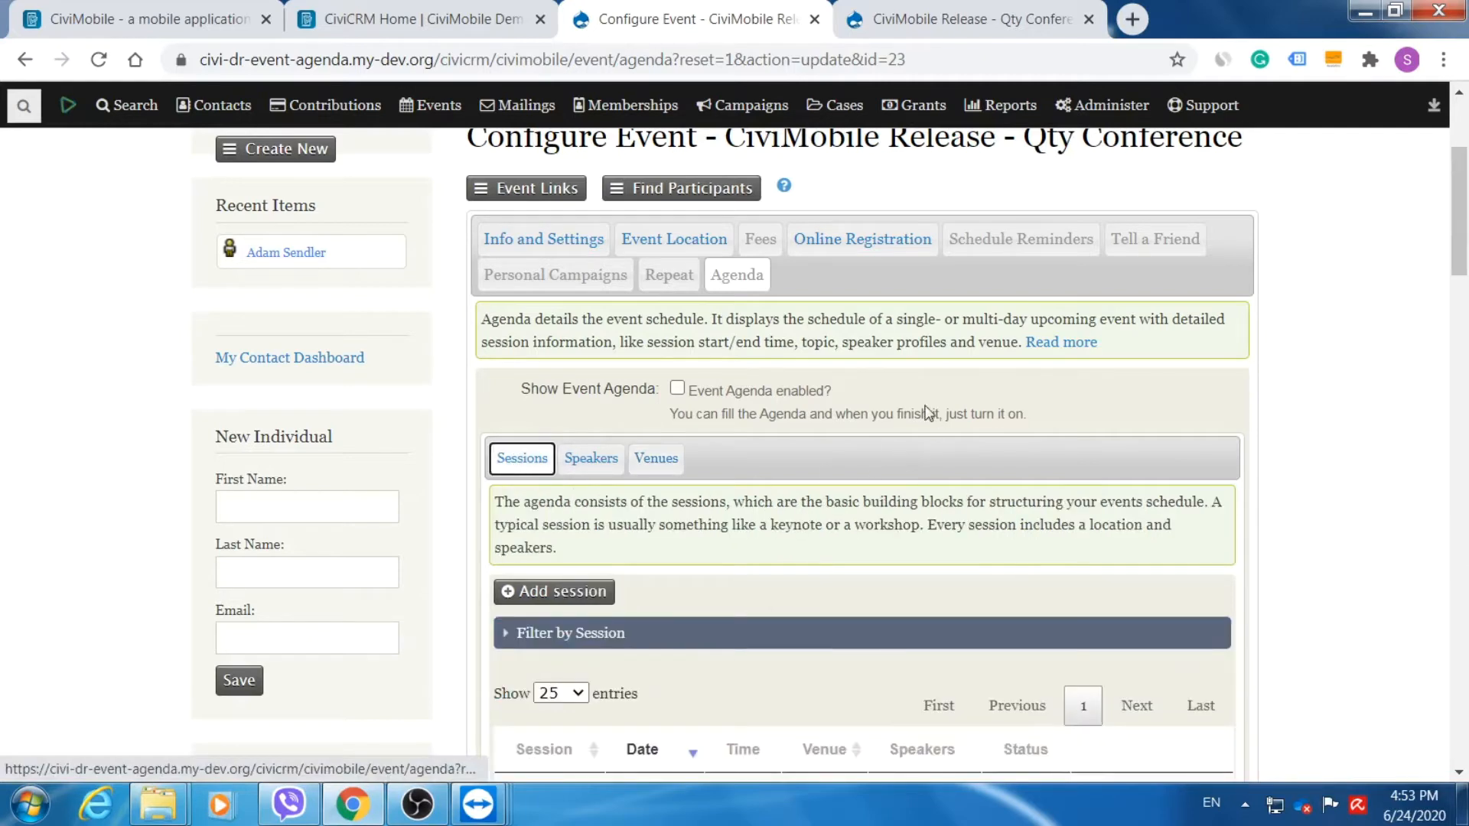
pyautogui.scroll(-3, 928, 413)
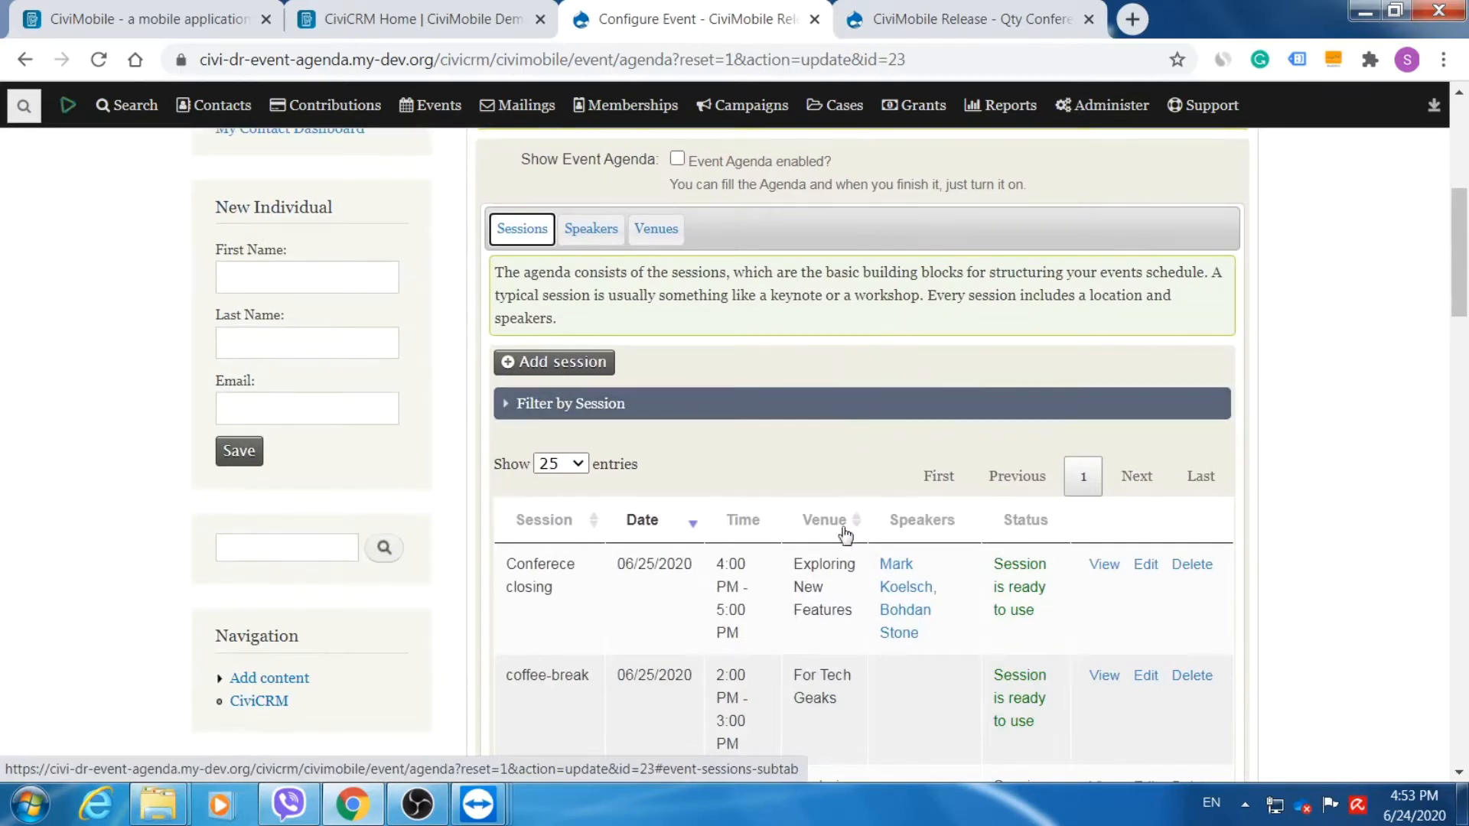
pyautogui.moveTo(1461, 256); pyautogui.dragTo(1461, 317)
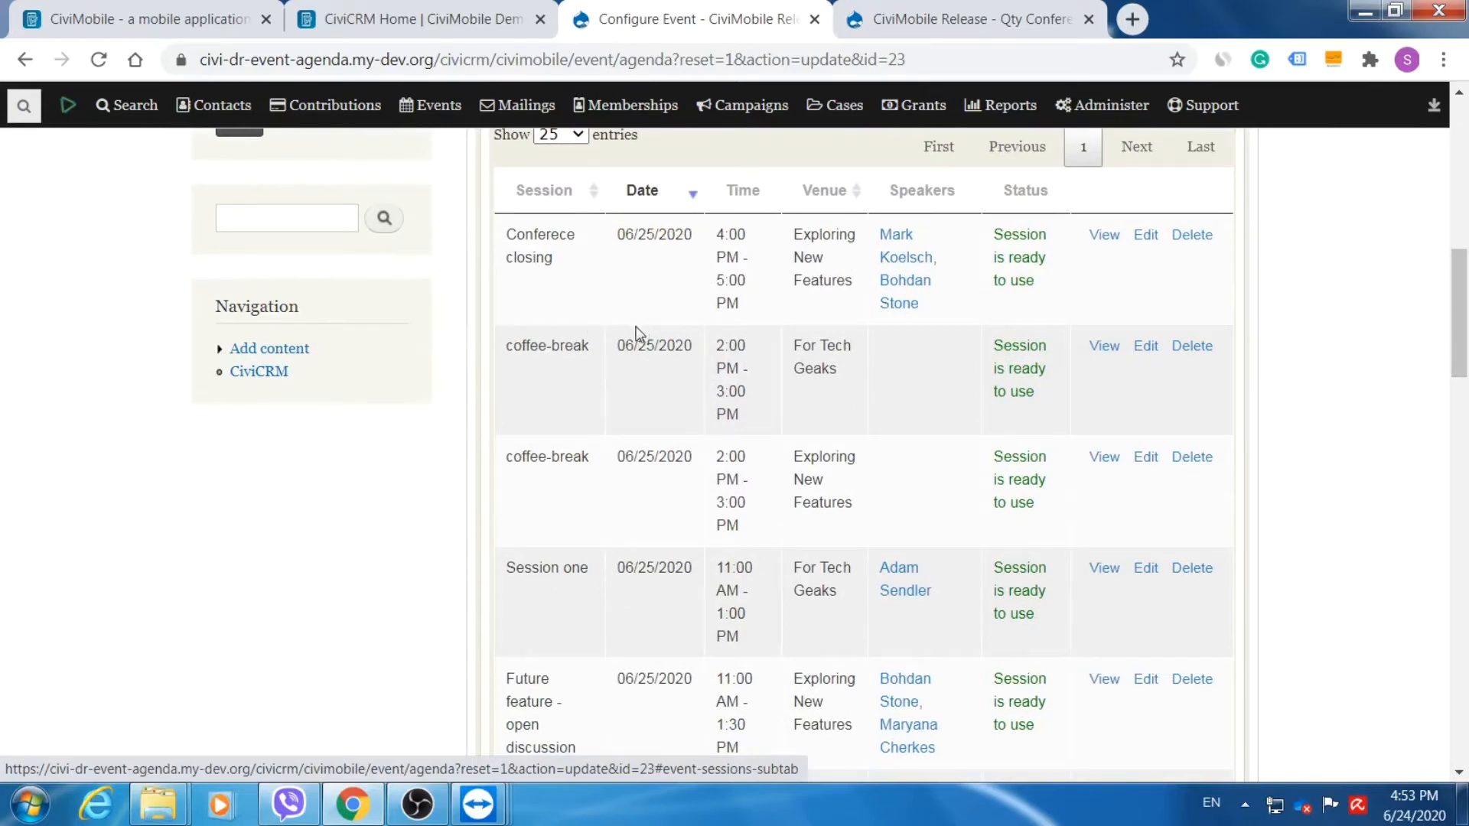
pyautogui.moveTo(1458, 378); pyautogui.dragTo(1458, 356)
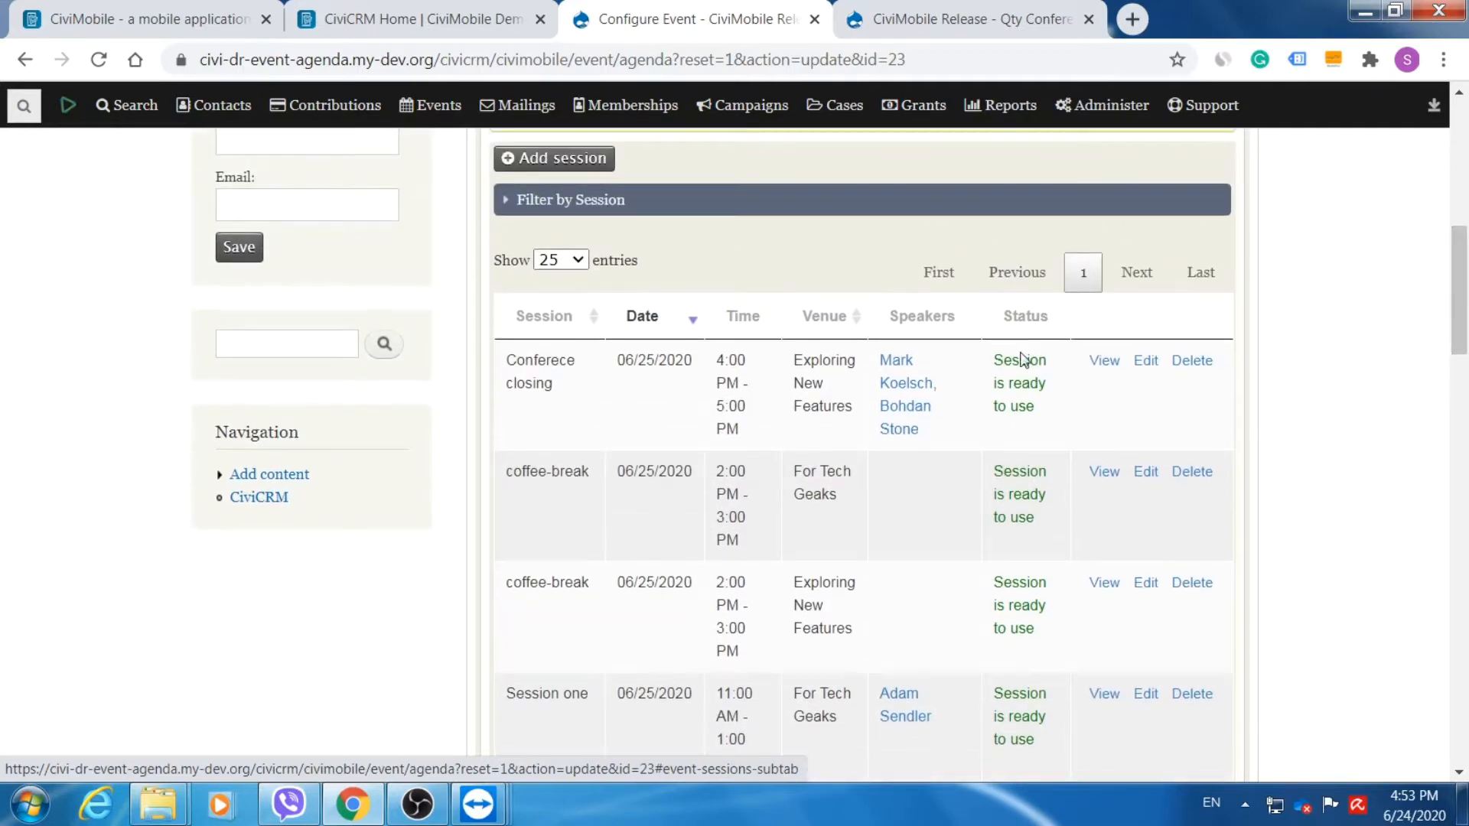
pyautogui.click(566, 161)
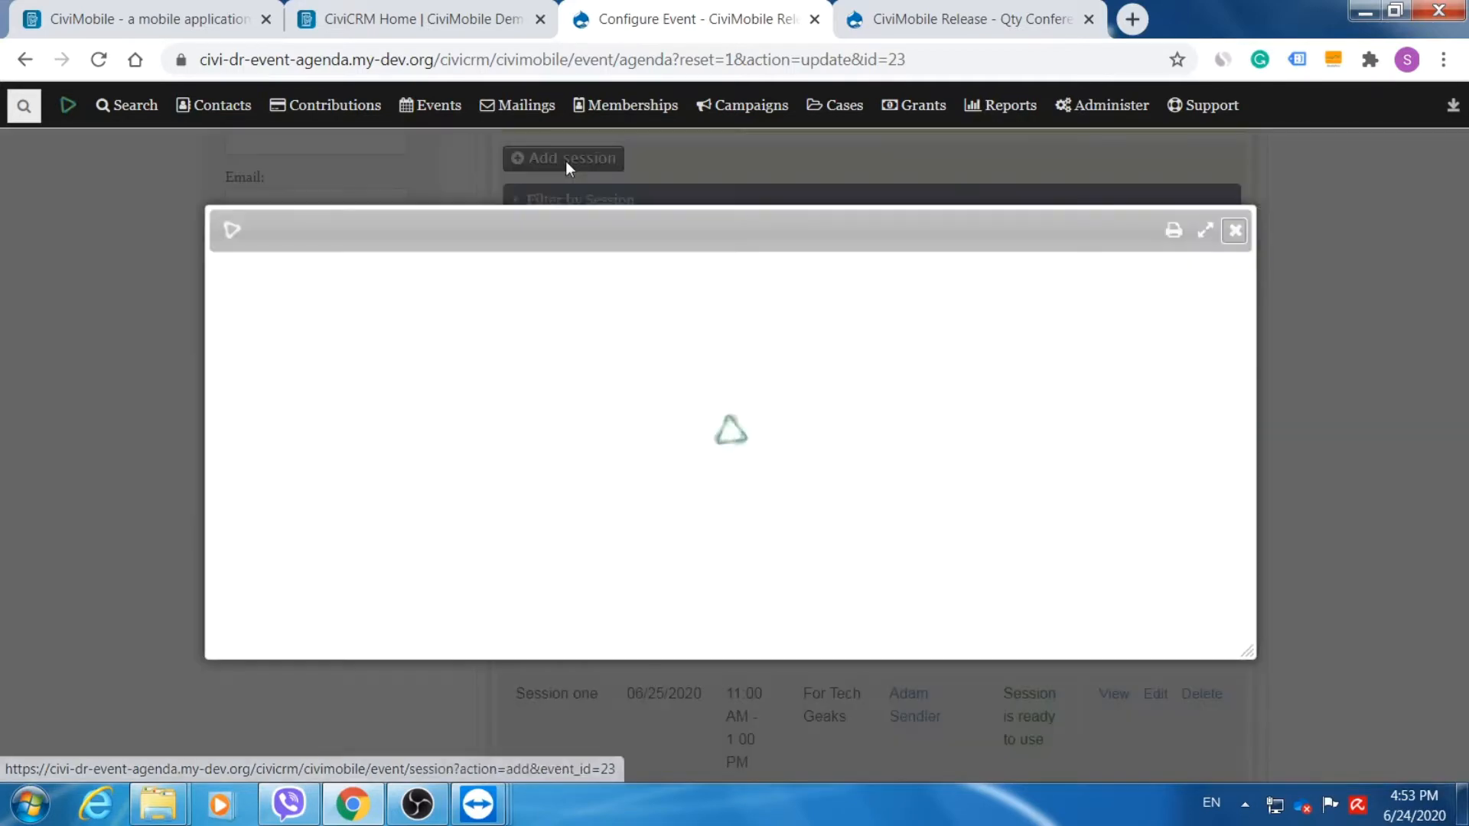
# Enter the session title 'CiviCRM introduction for beginners', fixing the typos.
pyautogui.moveTo(665, 237); pyautogui.dragTo(704, 205)
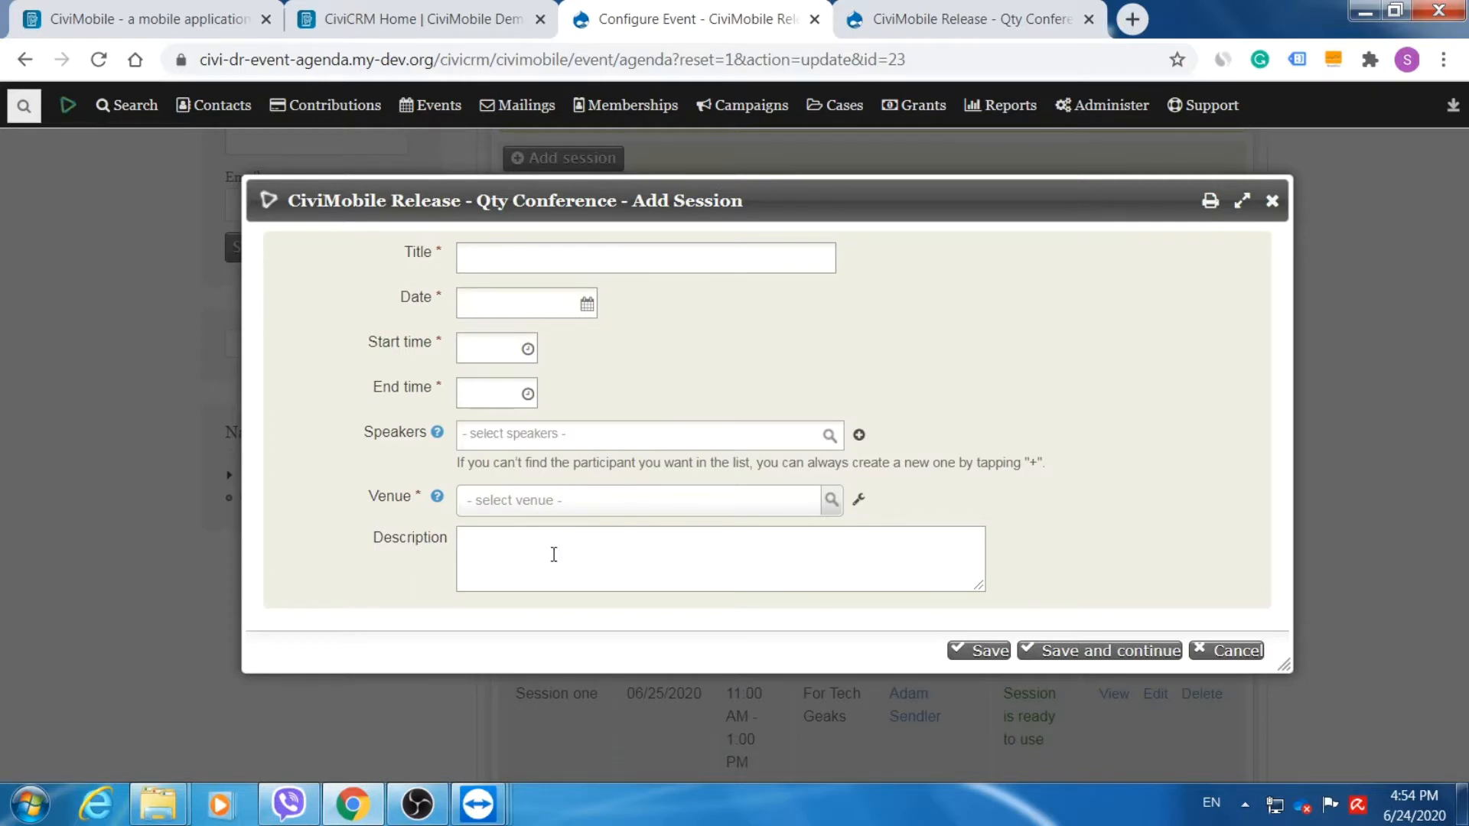
pyautogui.click(629, 260)
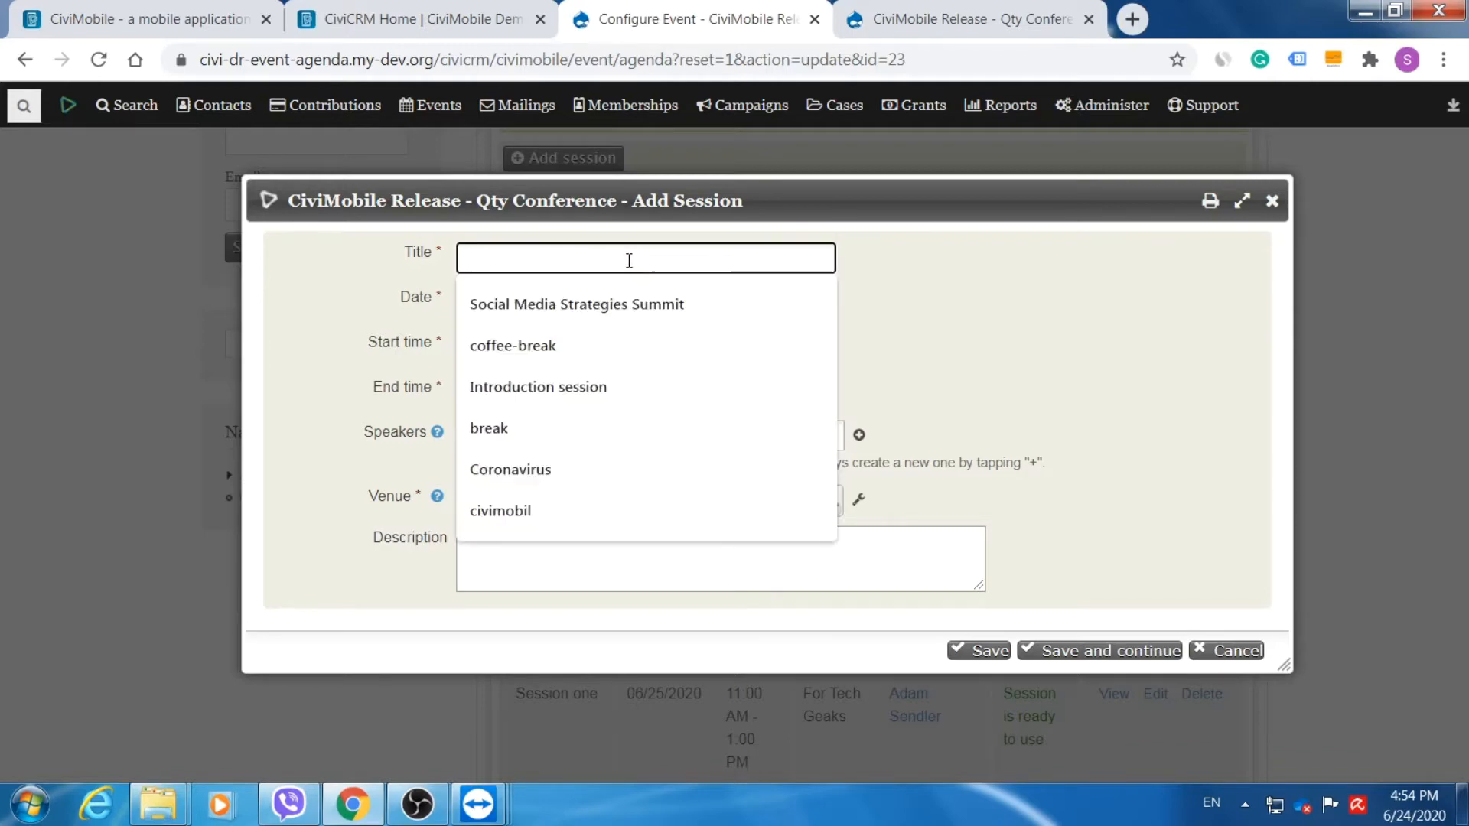
pyautogui.write('Civi')
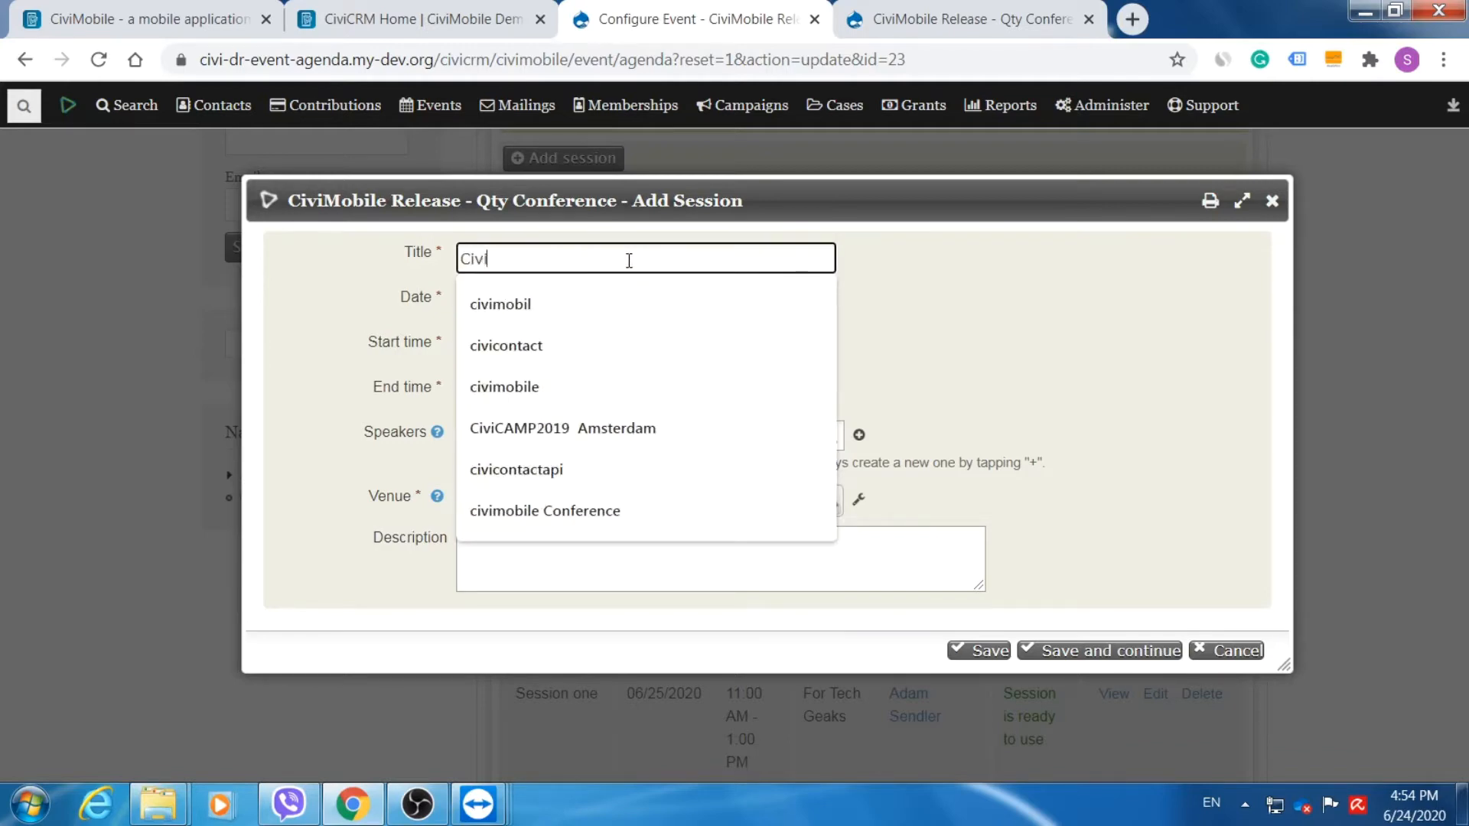
pyautogui.write('CRM intor')
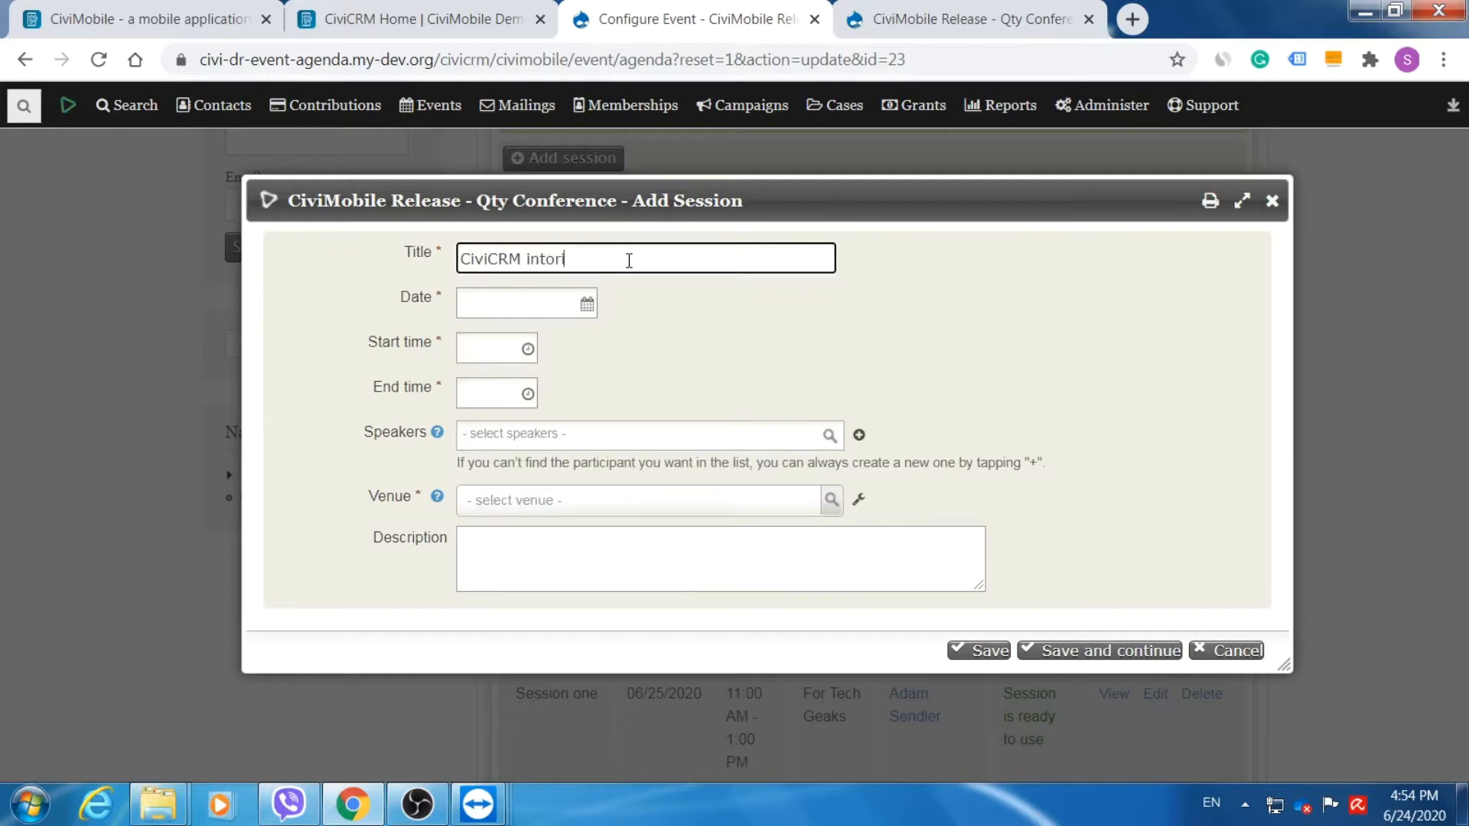
pyautogui.write('oductuon for beginners')
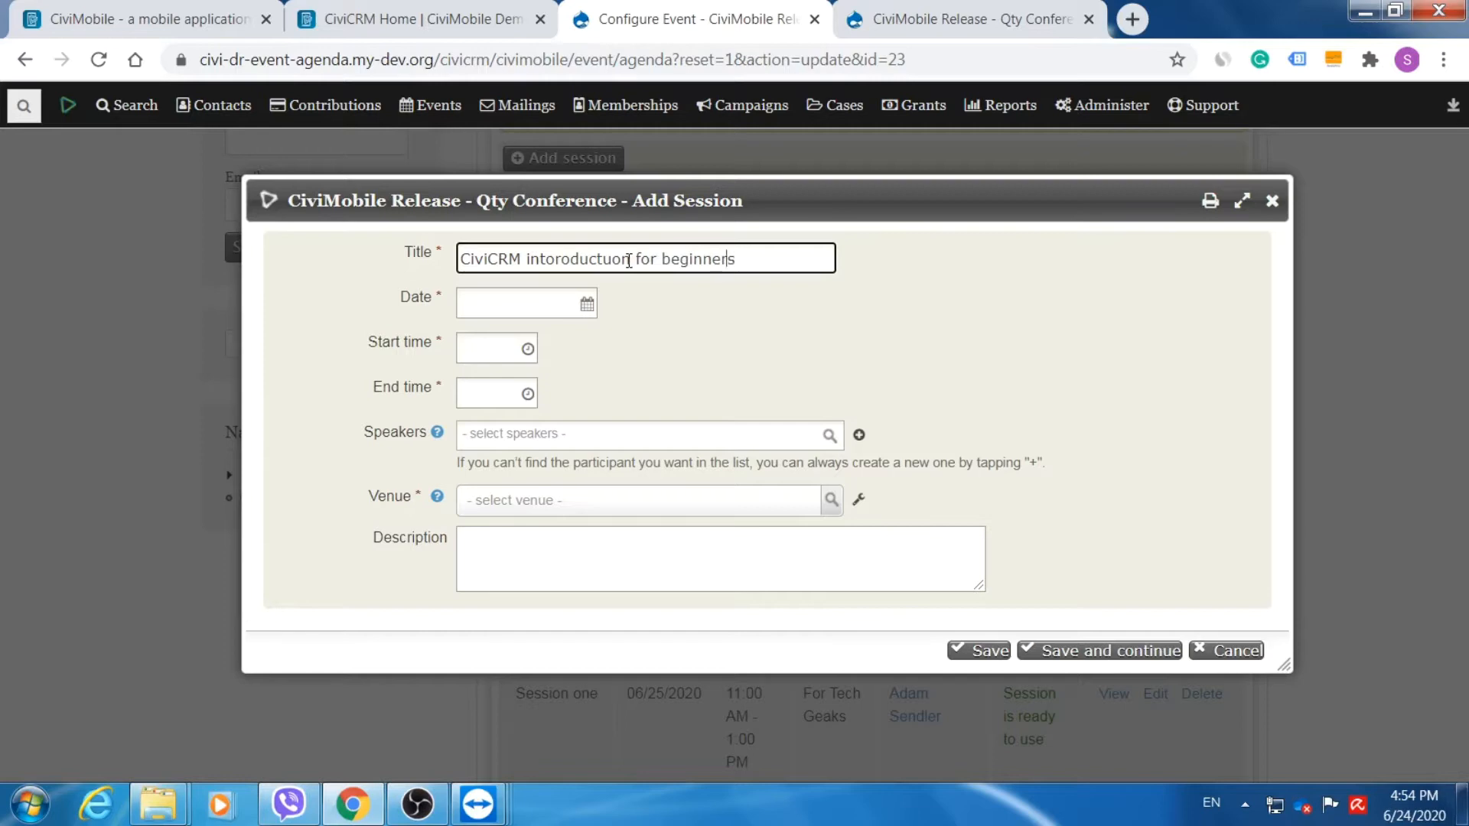
pyautogui.press('Left')
pyautogui.press('Left')
pyautogui.press('Left')
pyautogui.press('Left')
pyautogui.press('Left')
pyautogui.press('Left')
pyautogui.press('Left')
pyautogui.press('Left')
pyautogui.press('Left')
pyautogui.press('Left')
pyautogui.press('Left')
pyautogui.press('Left')
pyautogui.press('Left')
pyautogui.press('Left')
pyautogui.press('BackSpace')
pyautogui.write('i')
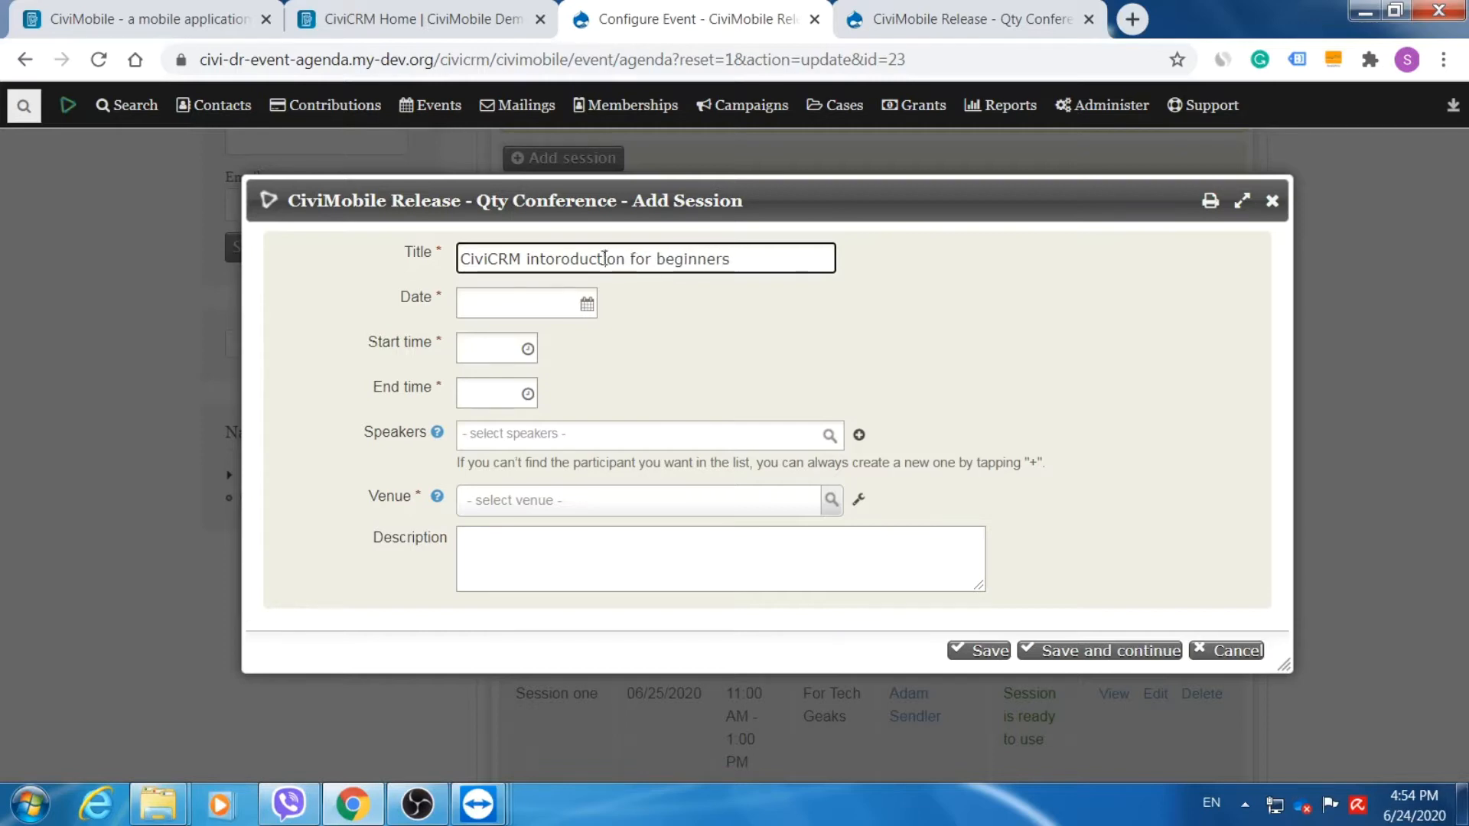
pyautogui.click(558, 261)
pyautogui.press('BackSpace')
pyautogui.press('BackSpace')
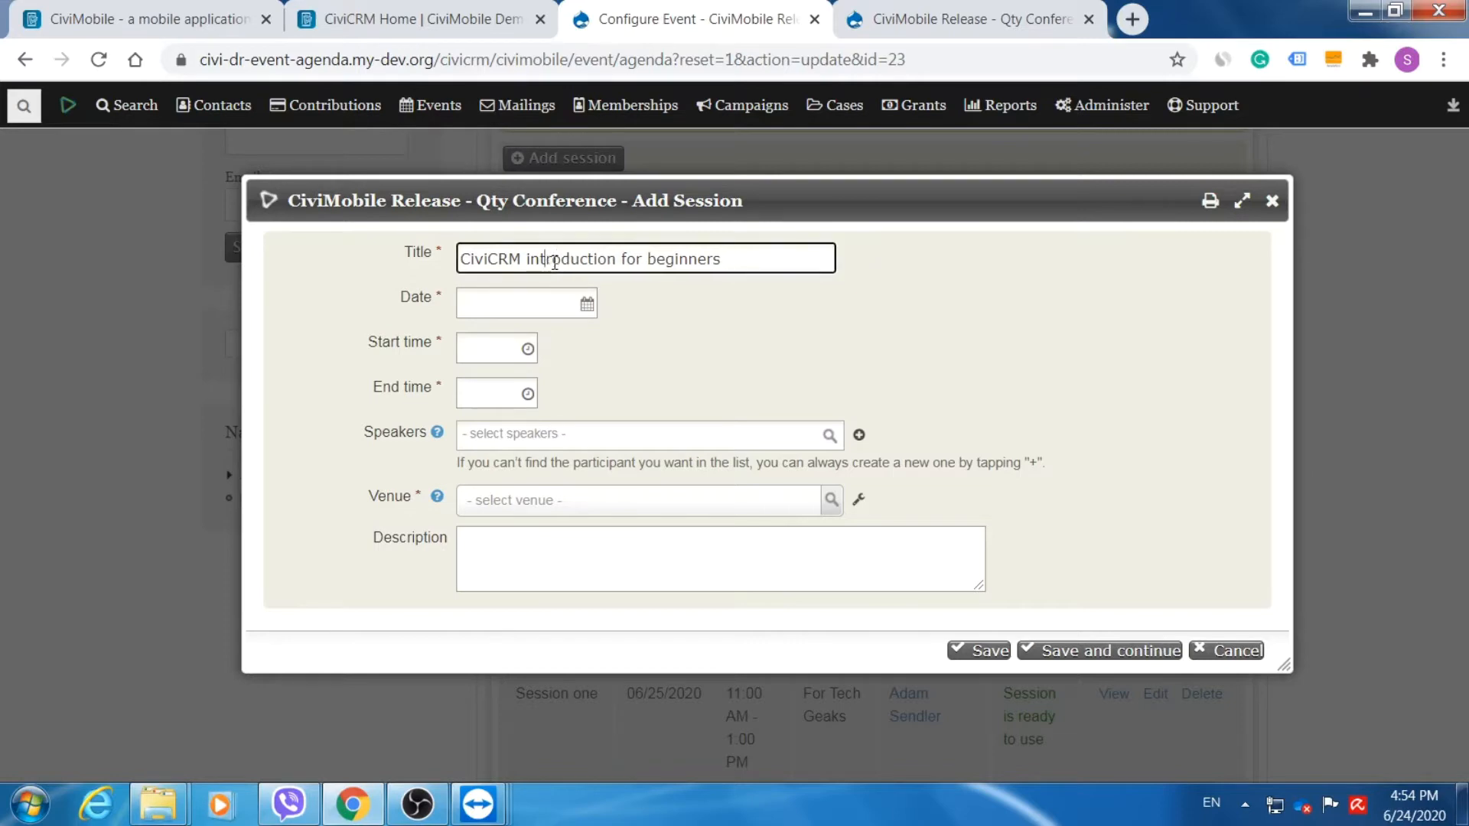
# Set the session date to 06/24/2020, running from 09:00AM to 10:55AM.
pyautogui.click(498, 306)
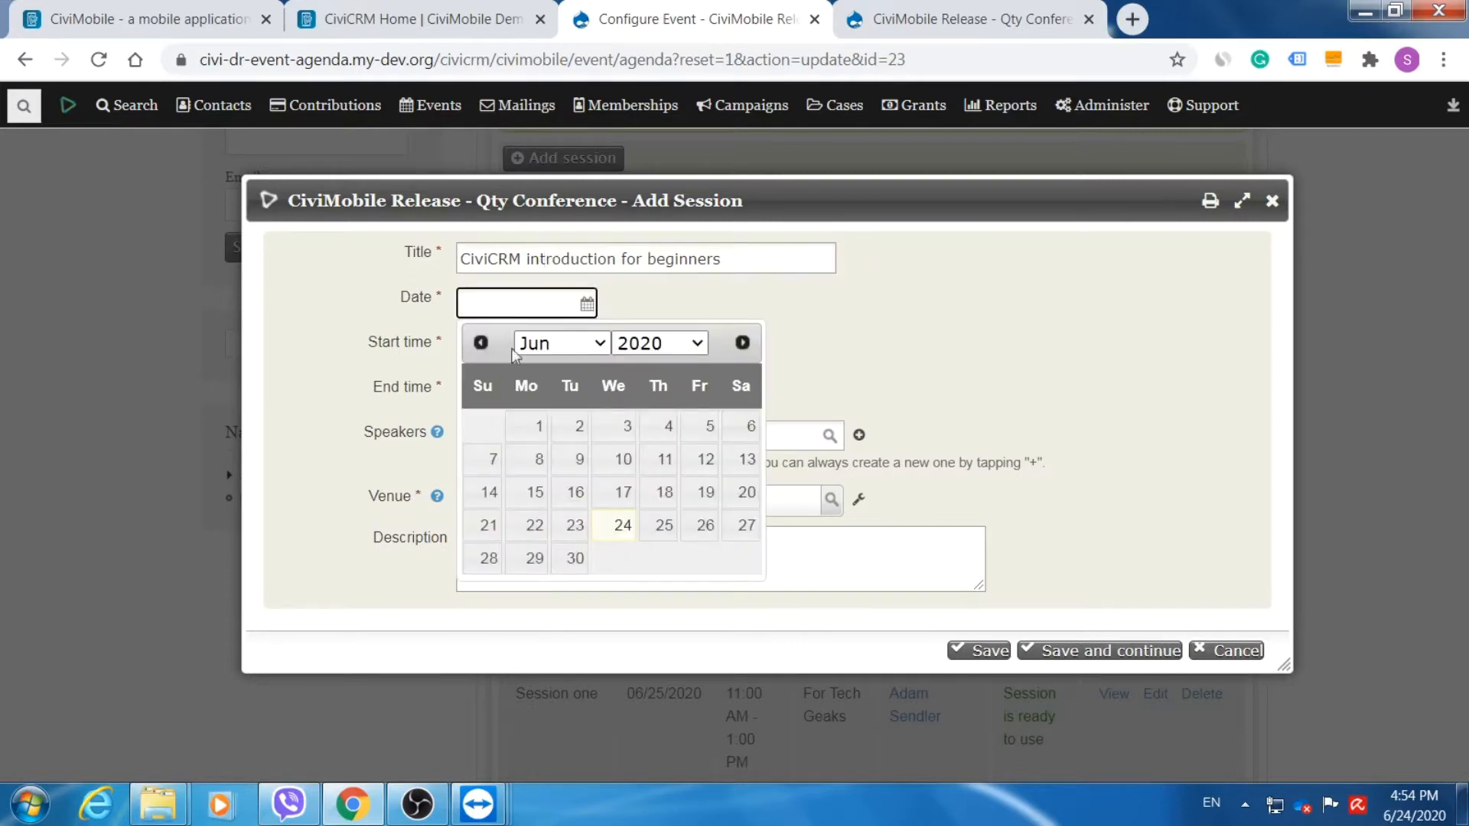
pyautogui.click(614, 526)
pyautogui.click(491, 347)
pyautogui.click(491, 347)
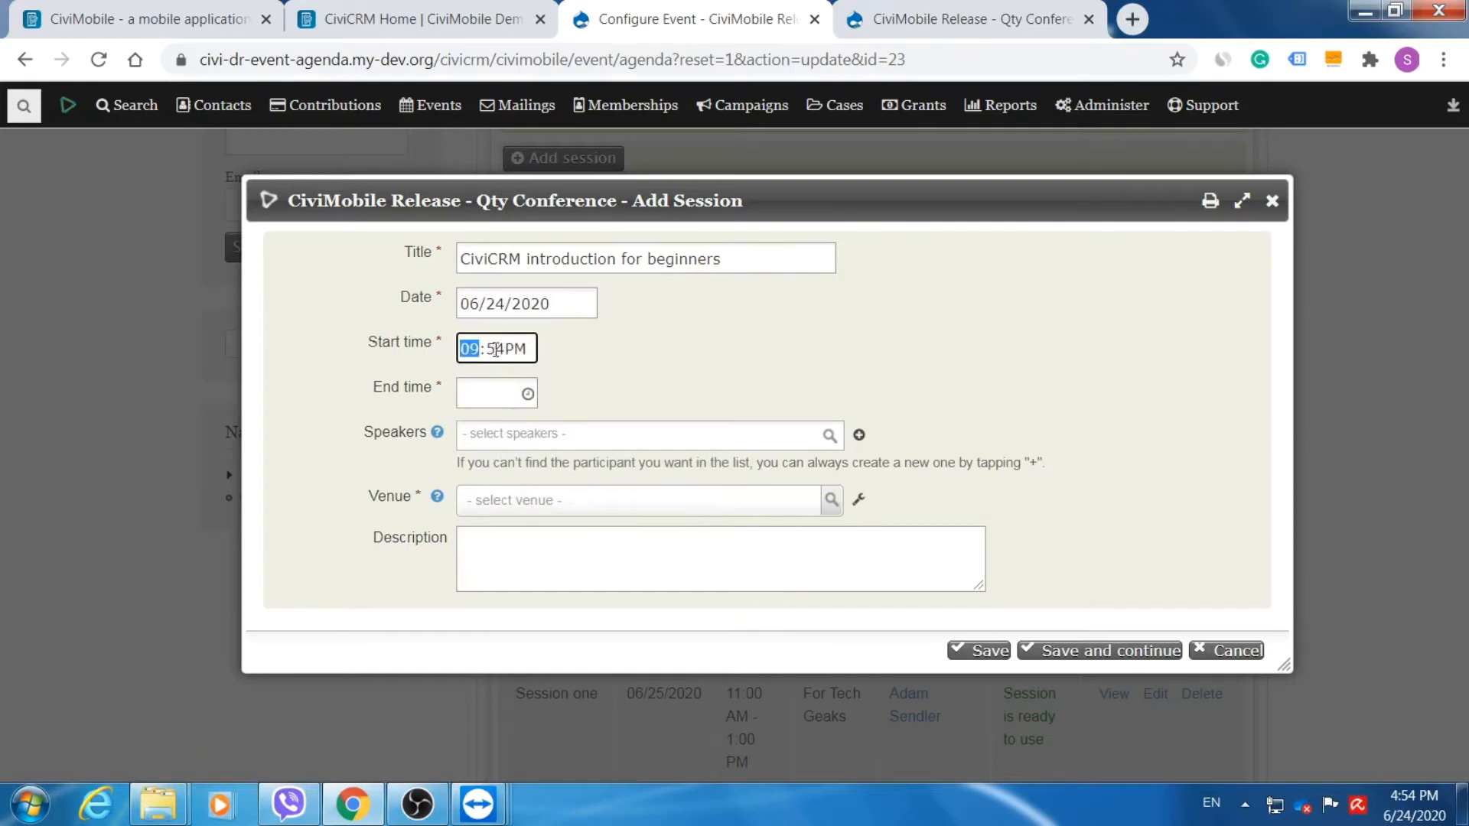
pyautogui.click(494, 348)
pyautogui.write('00a')
pyautogui.click(480, 393)
pyautogui.click(479, 393)
pyautogui.write('10:55PM')
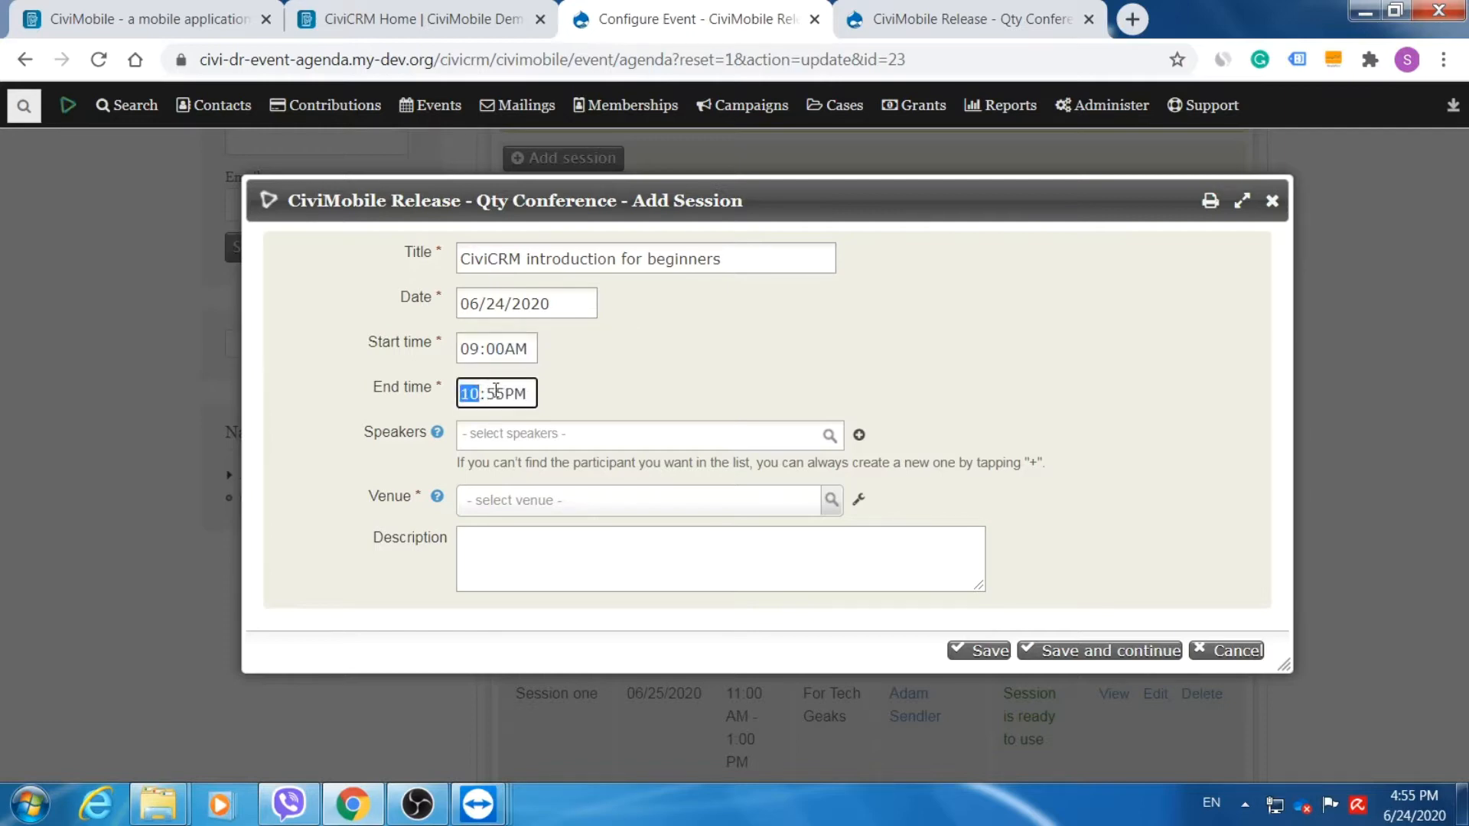
pyautogui.click(514, 394)
pyautogui.write('a')
pyautogui.click(538, 436)
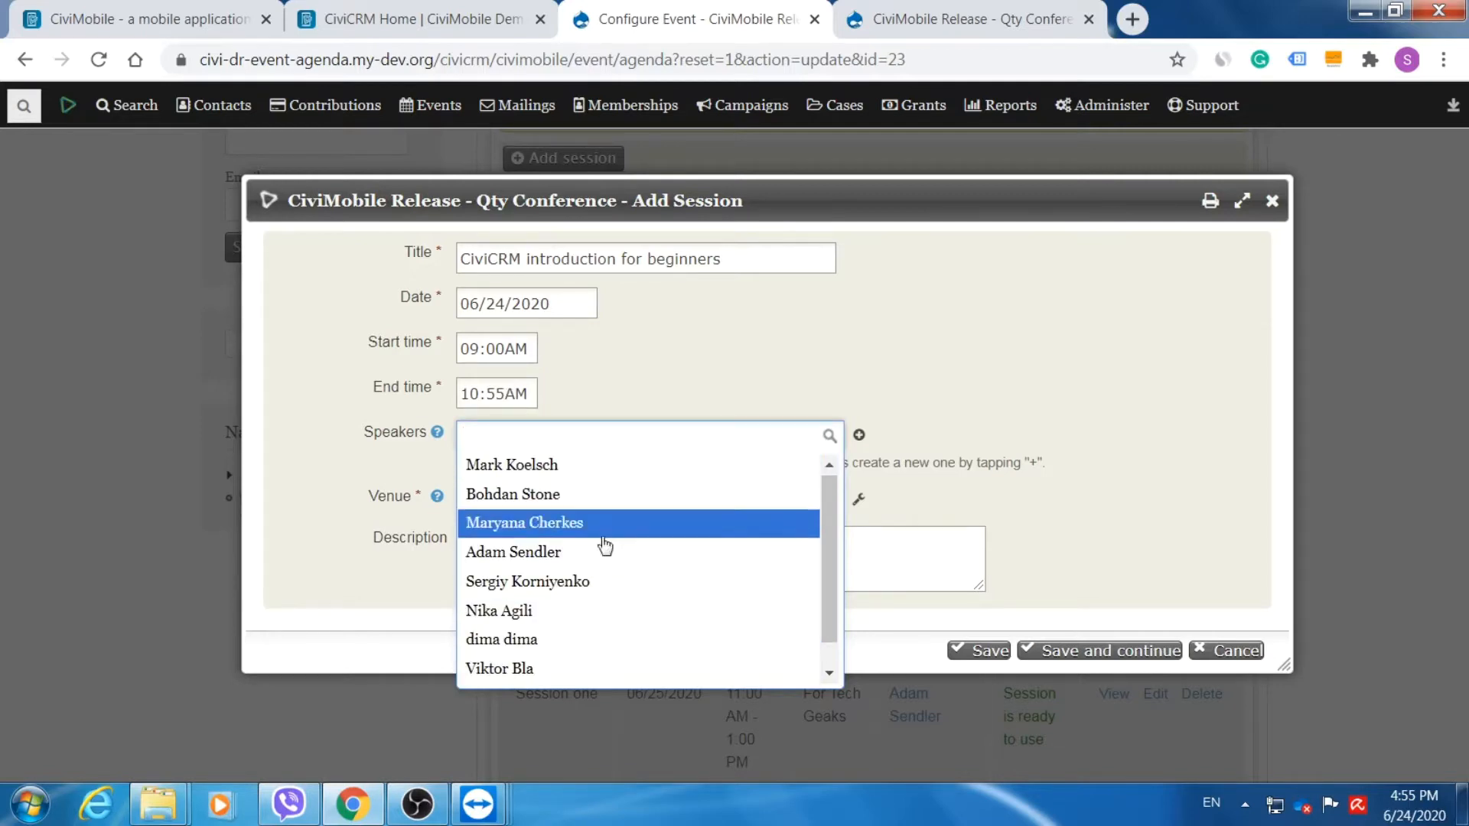
# Register a new speaker, a contact found by searching 'a', with role Attendee, and save.
pyautogui.click(663, 436)
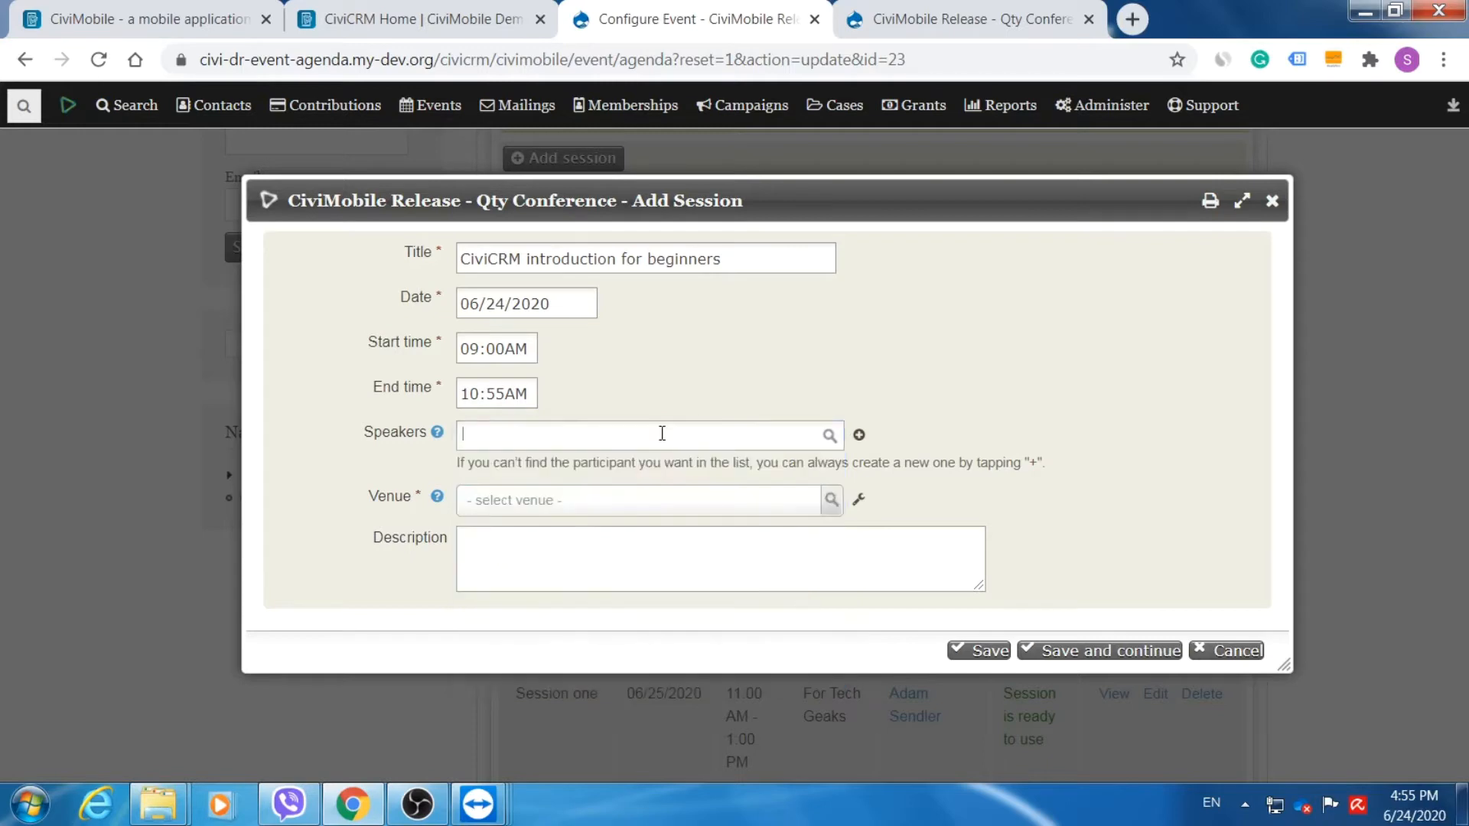
pyautogui.click(859, 434)
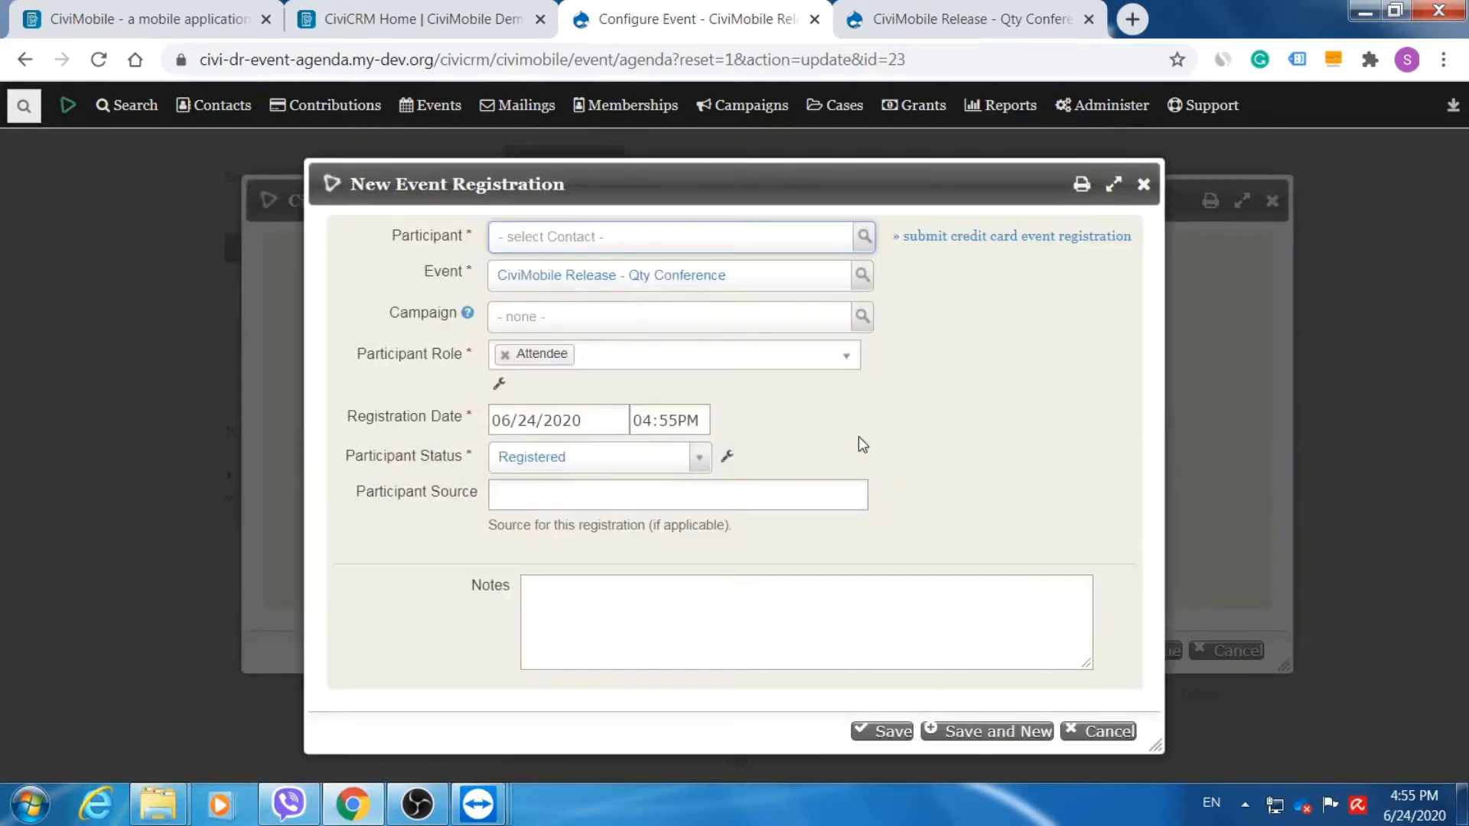
pyautogui.moveTo(800, 183); pyautogui.dragTo(837, 152)
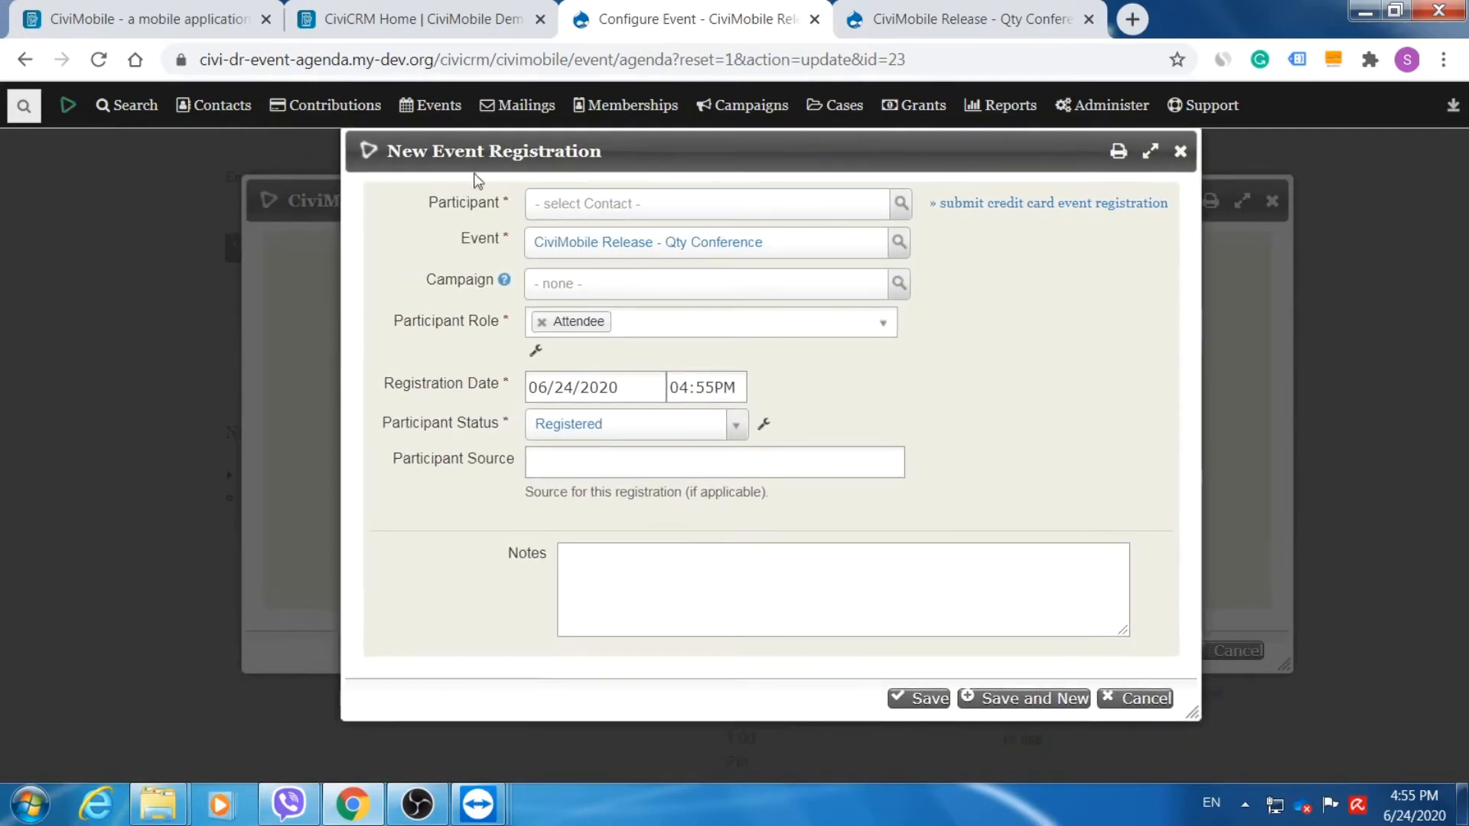
pyautogui.click(788, 214)
pyautogui.write('a')
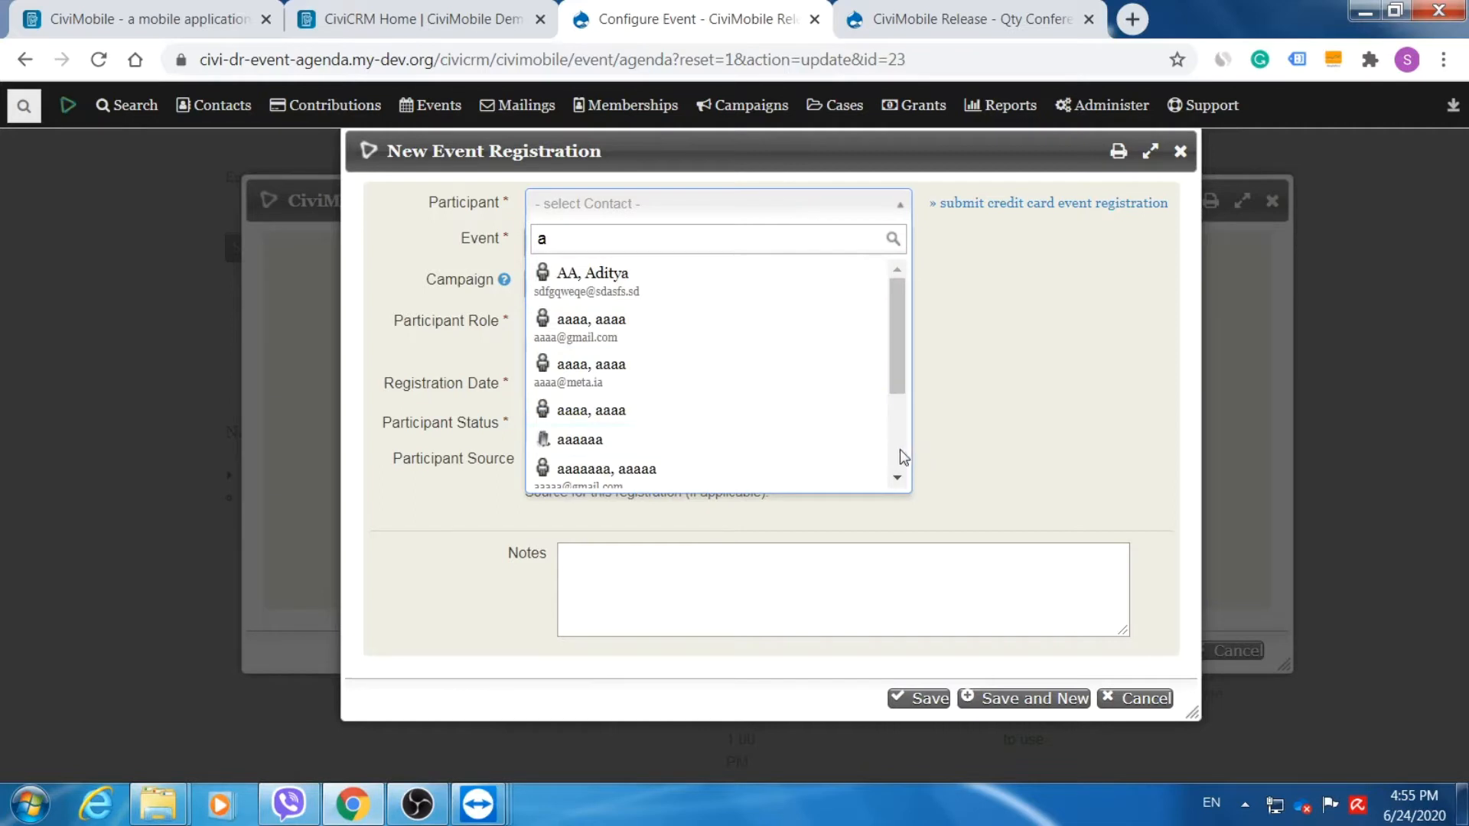
pyautogui.scroll(-5, 900, 448)
pyautogui.scroll(-2, 895, 444)
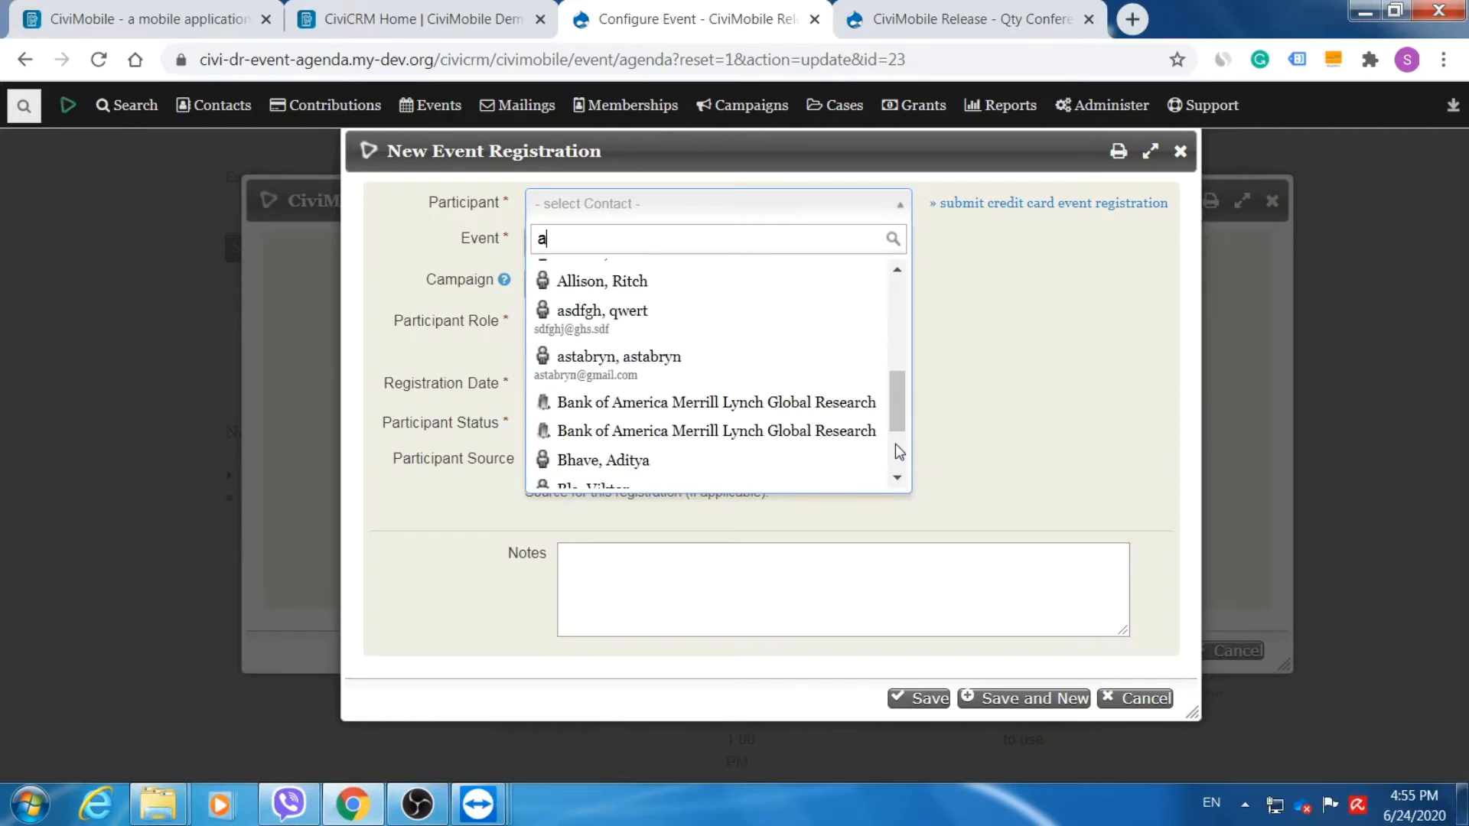
pyautogui.click(680, 462)
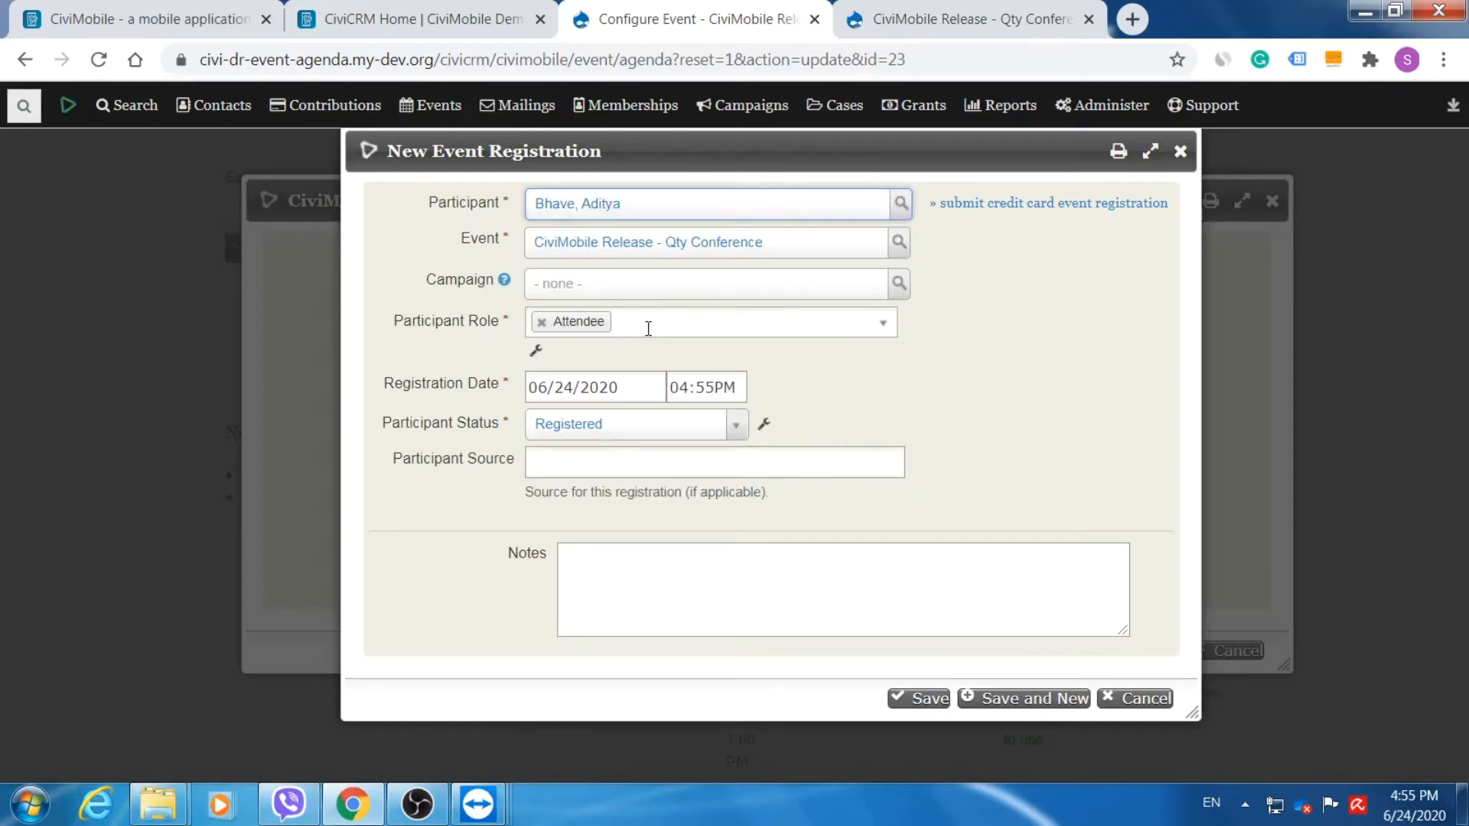
pyautogui.click(884, 328)
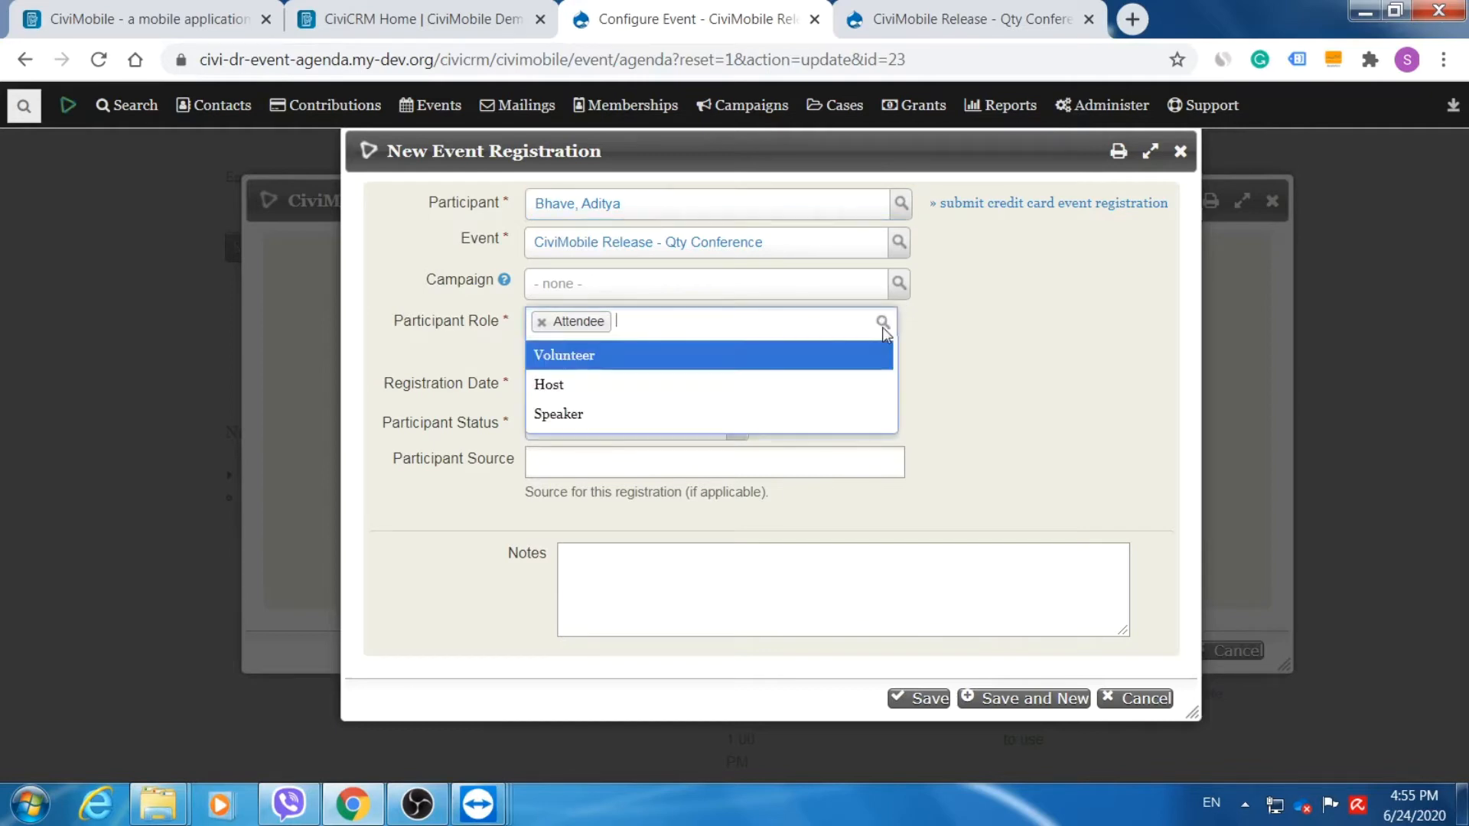
pyautogui.click(737, 325)
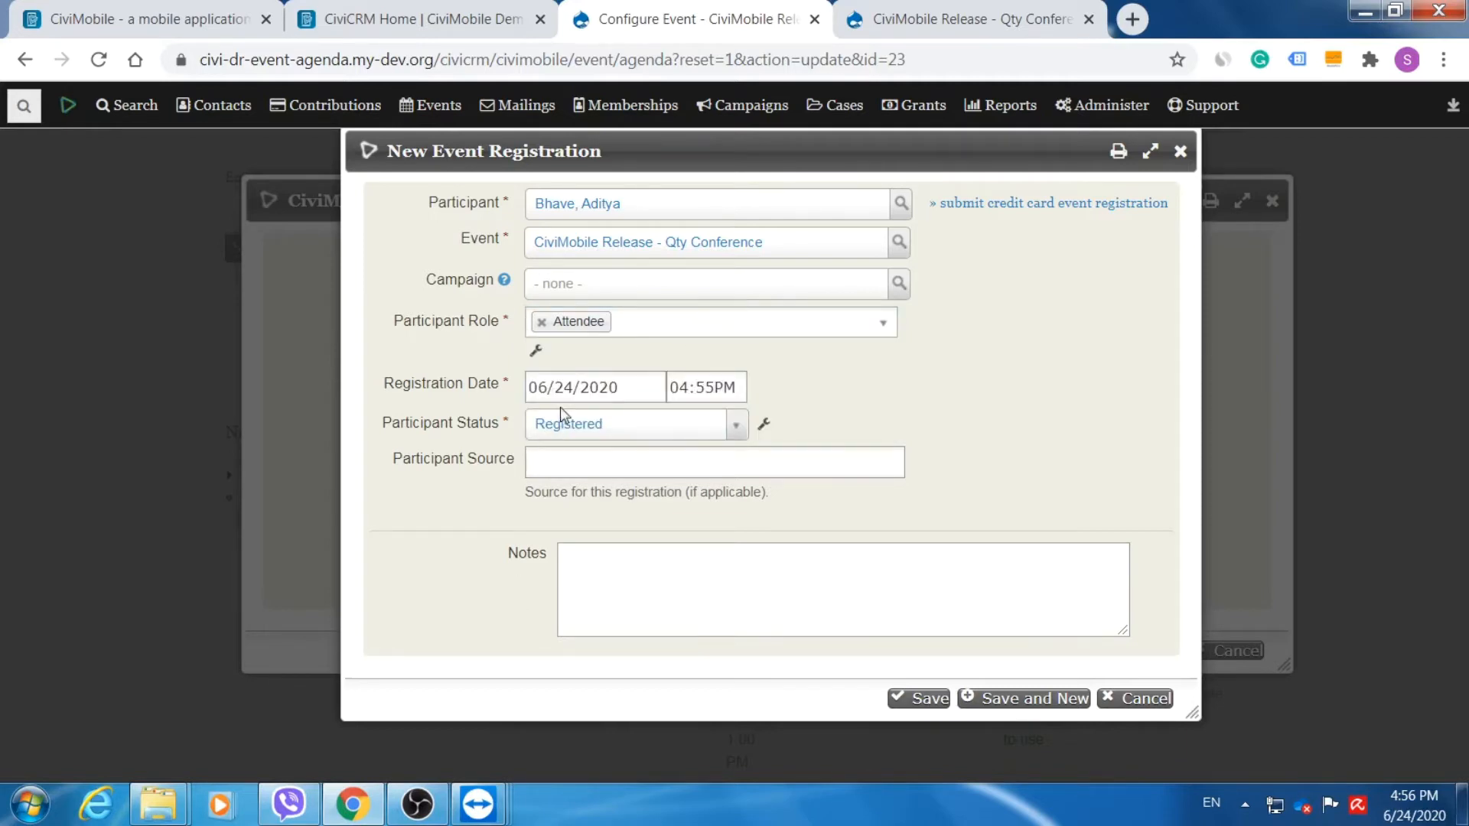
pyautogui.click(927, 697)
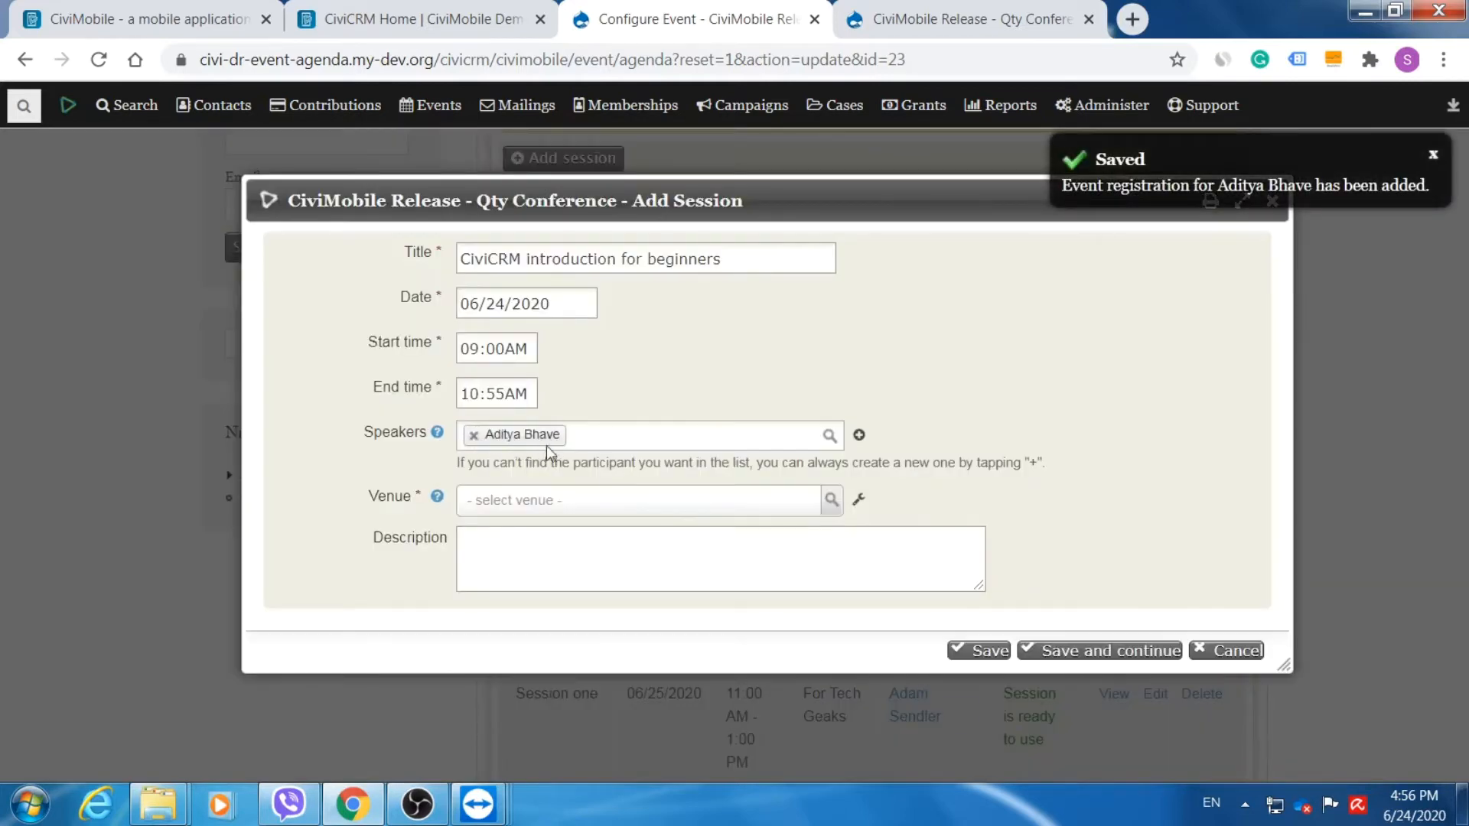
# Pick a second speaker from the Speakers list and check the venue options without choosing one.
pyautogui.click(631, 439)
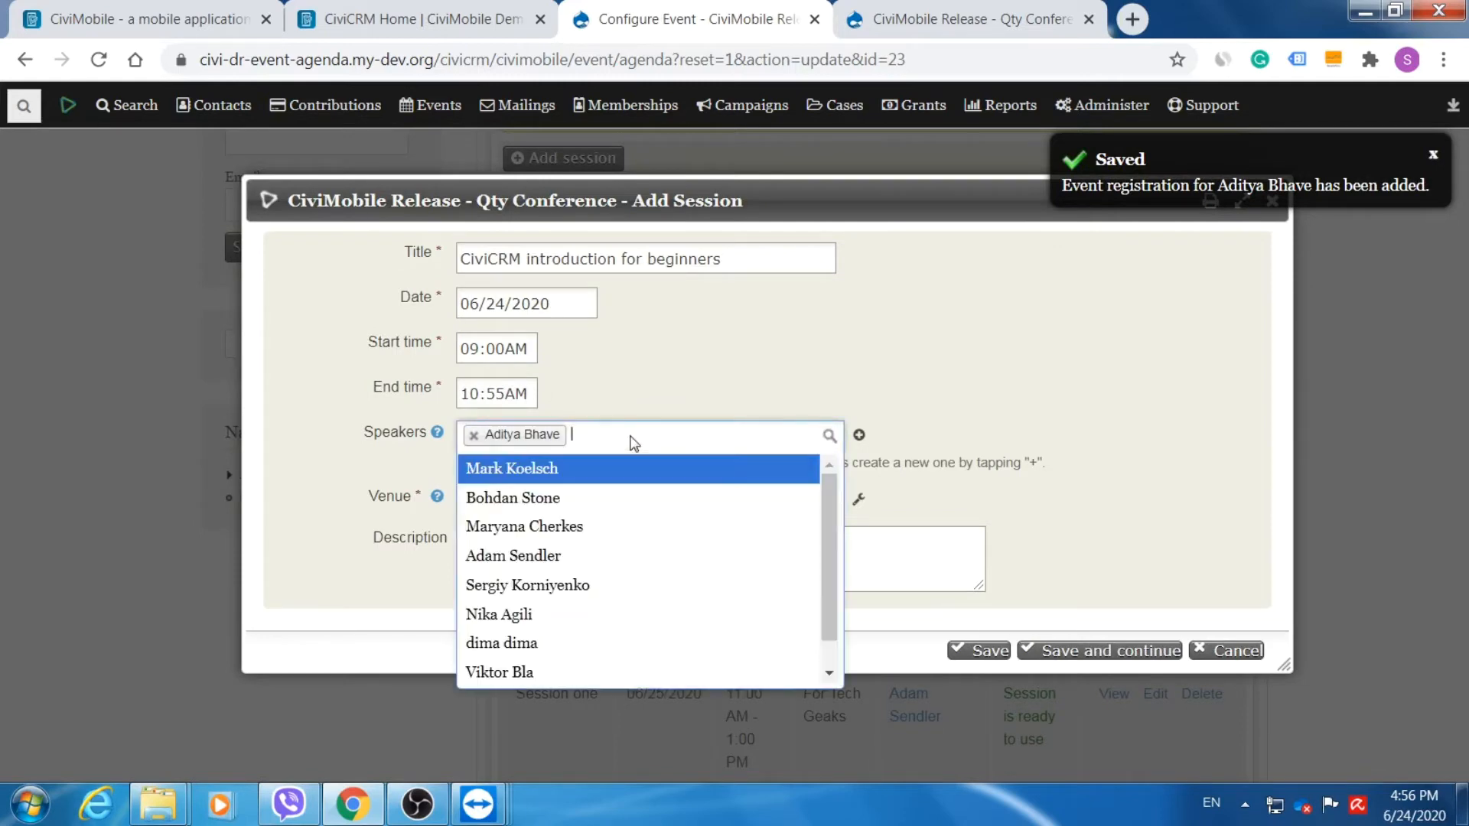
pyautogui.click(603, 586)
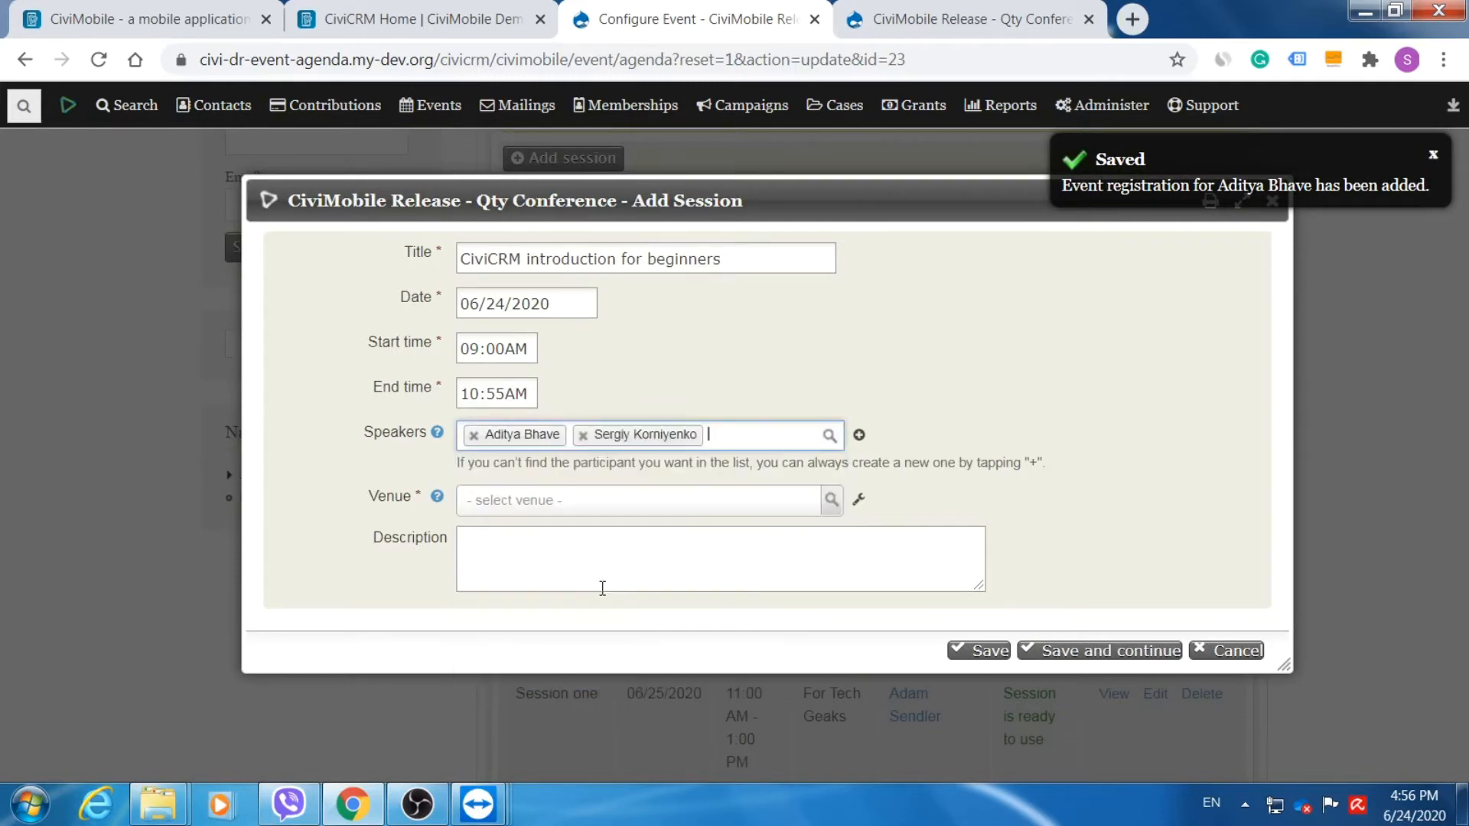
pyautogui.click(637, 504)
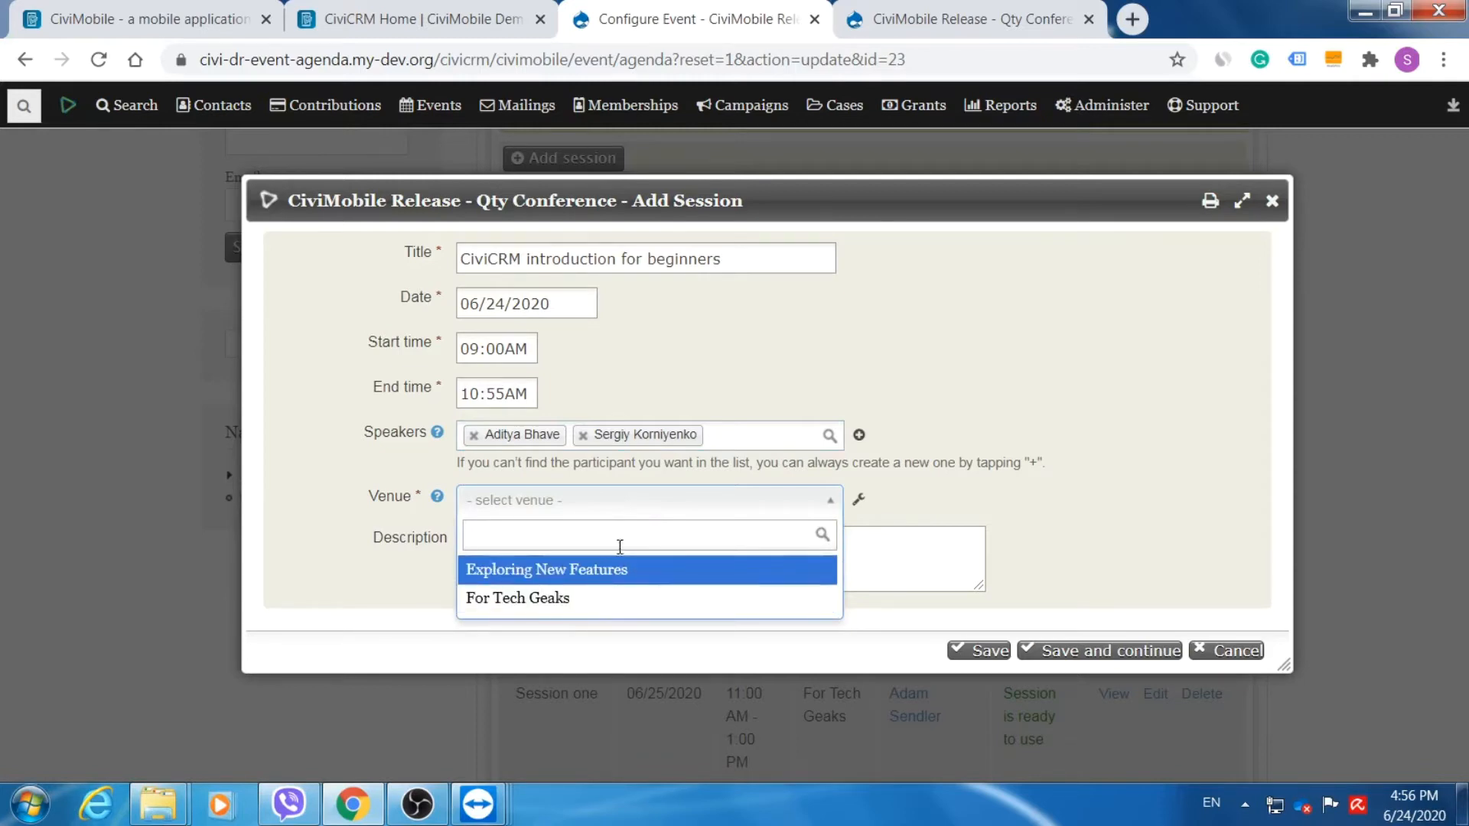
pyautogui.click(860, 501)
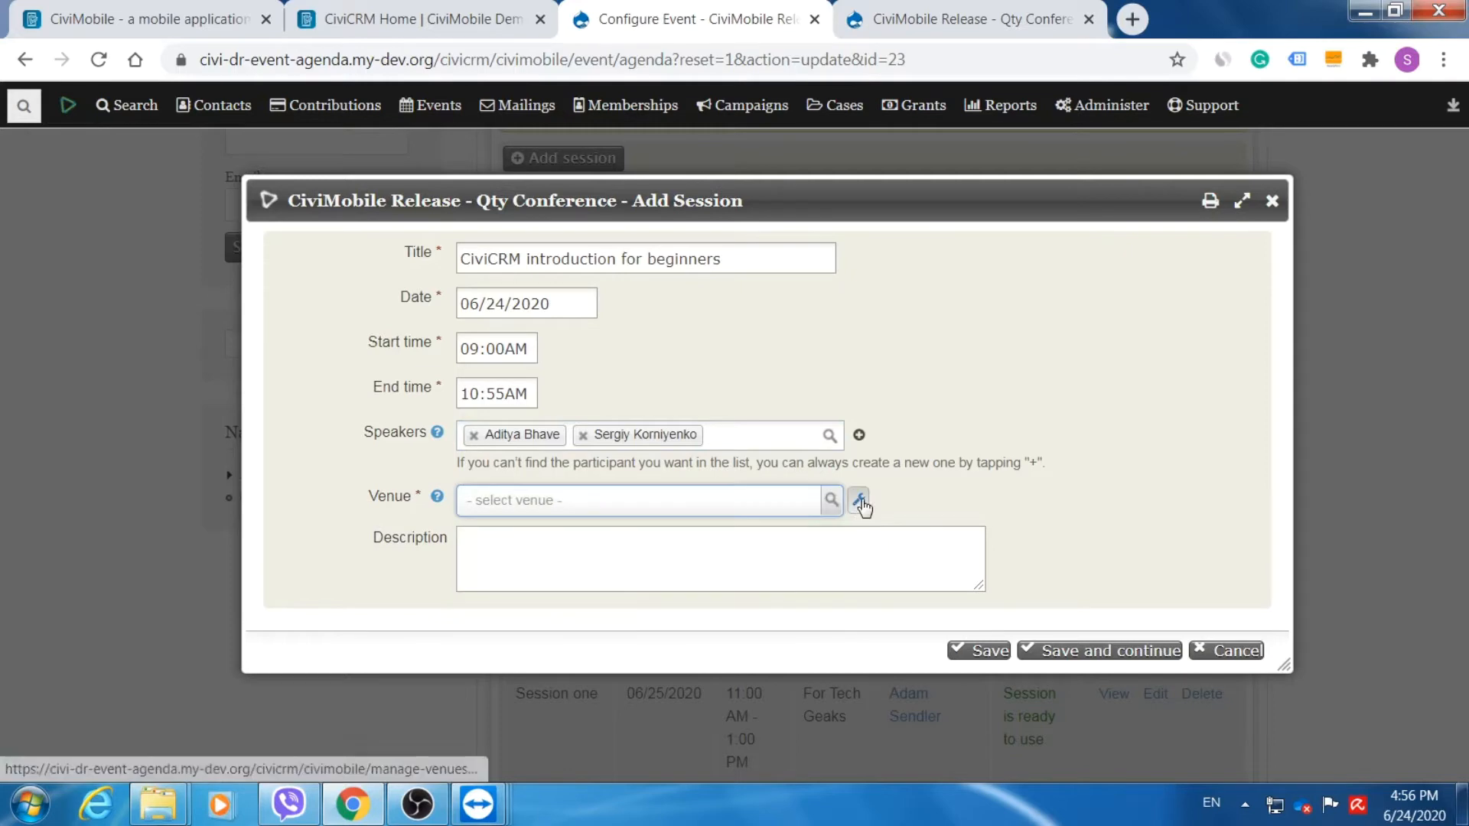
# Start a new venue from venue management and enter Room#201 as its details.
pyautogui.click(861, 502)
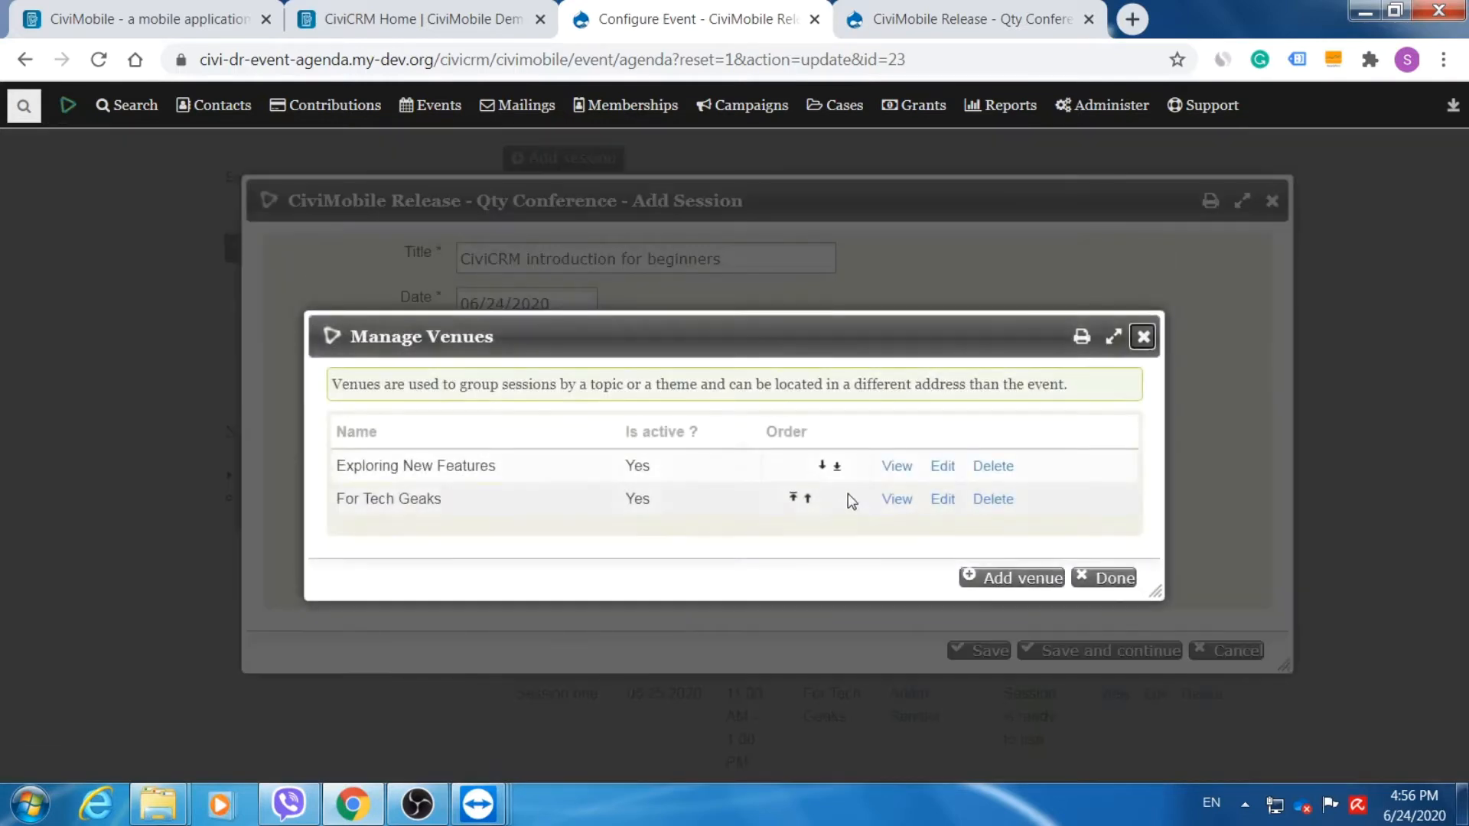
pyautogui.click(1004, 580)
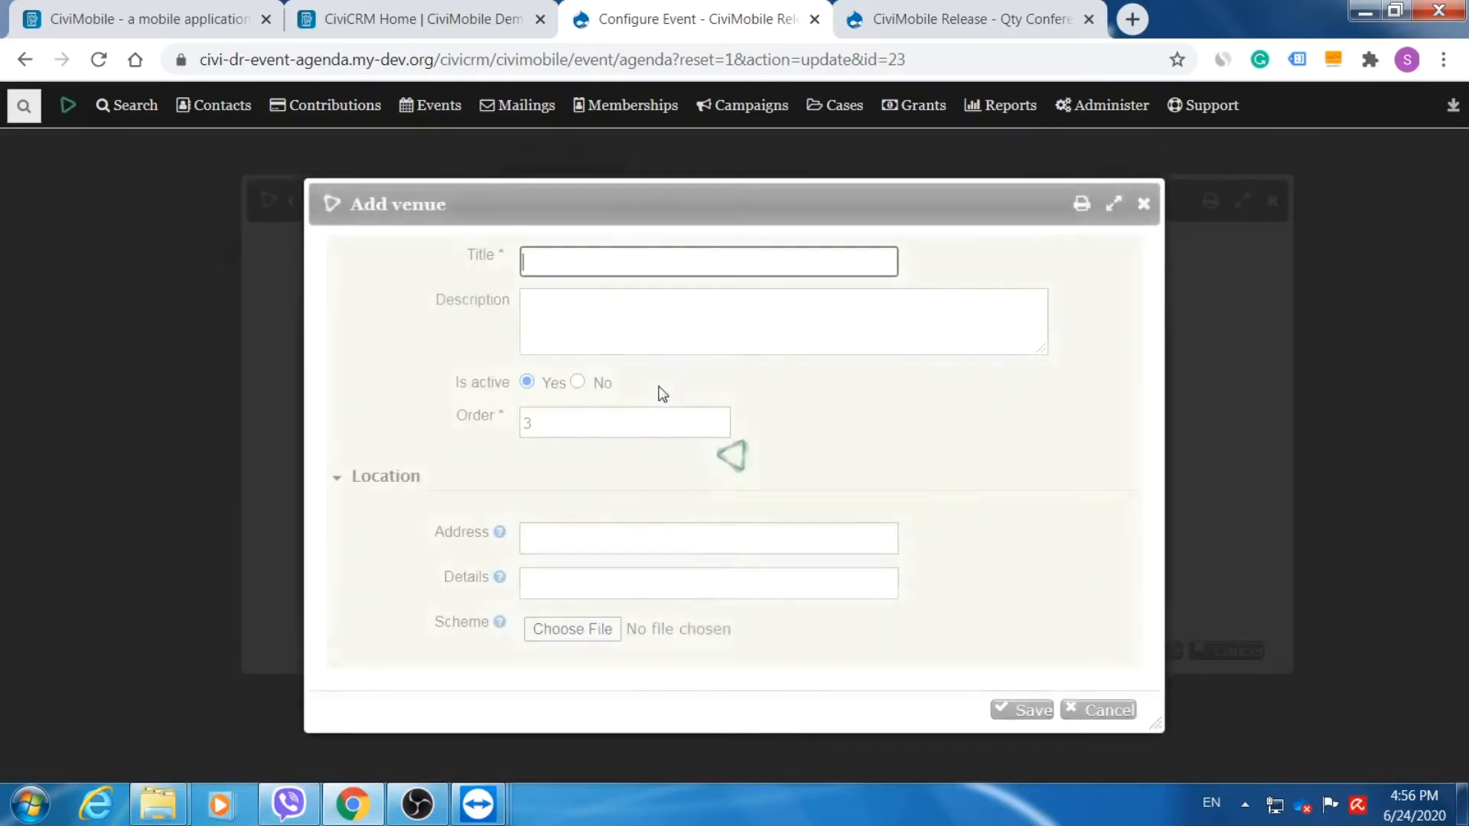
pyautogui.moveTo(670, 202); pyautogui.dragTo(679, 157)
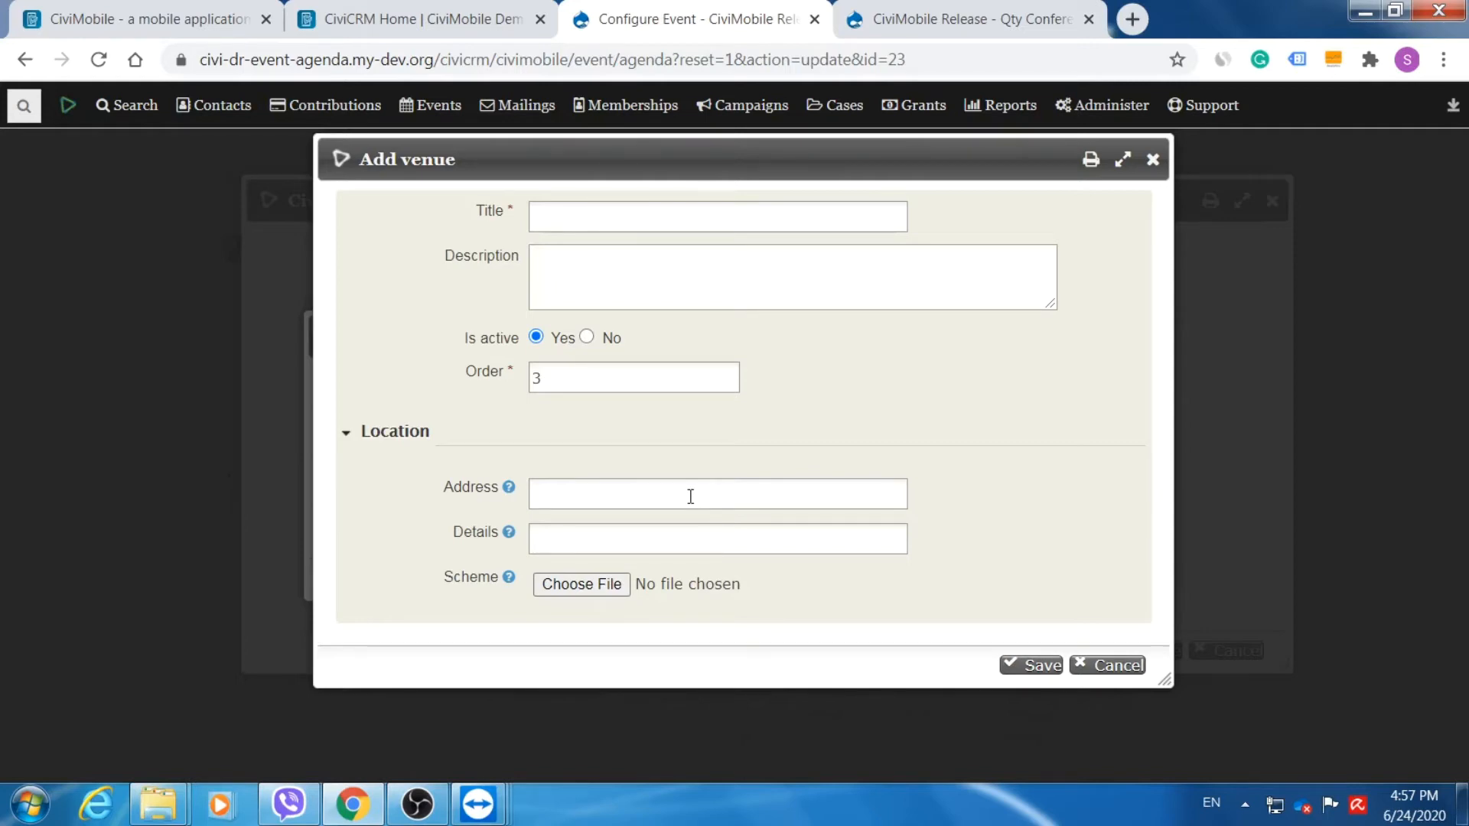
pyautogui.click(610, 541)
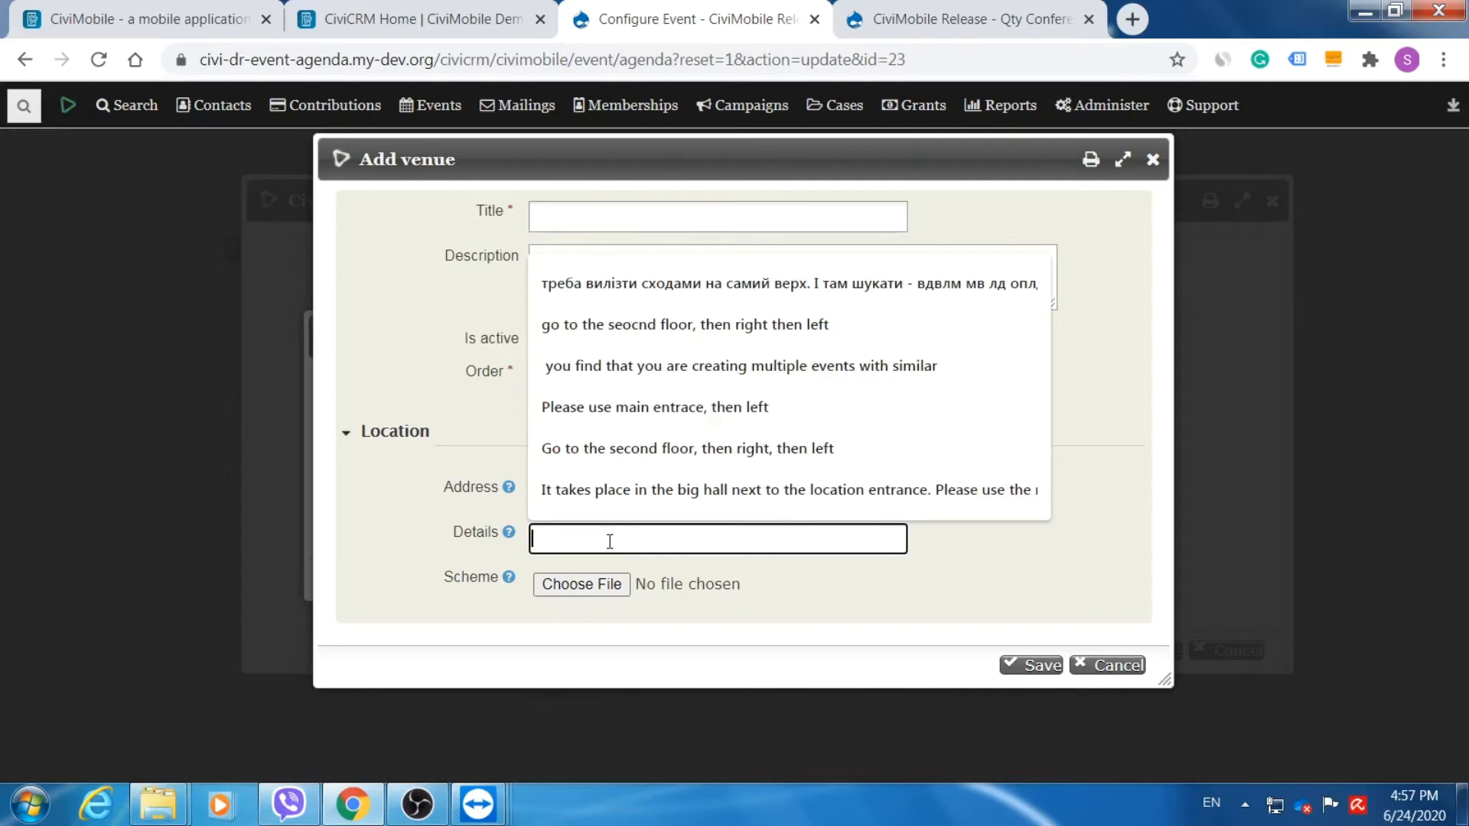
pyautogui.write('Room')
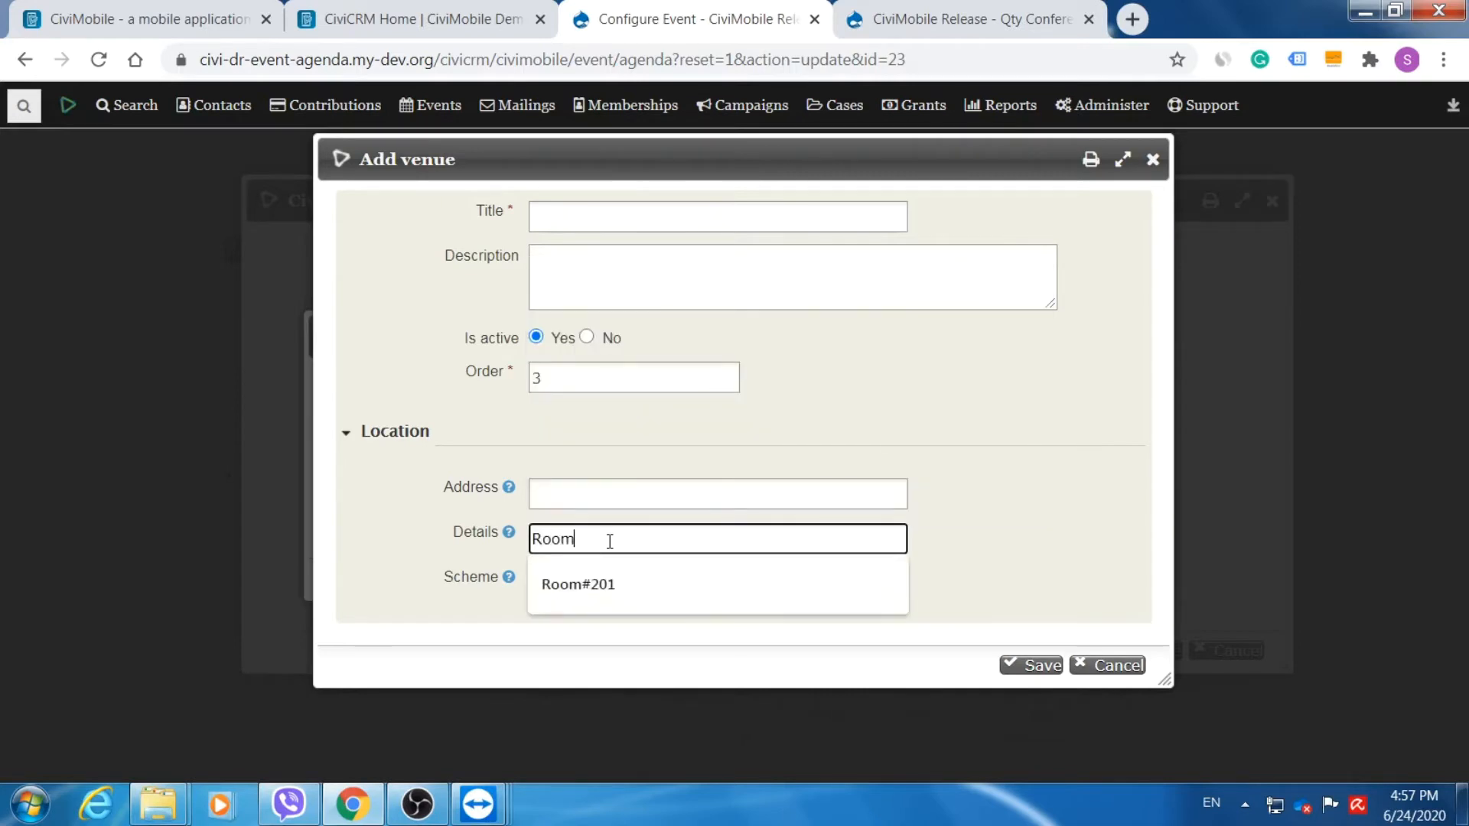
pyautogui.write('#201')
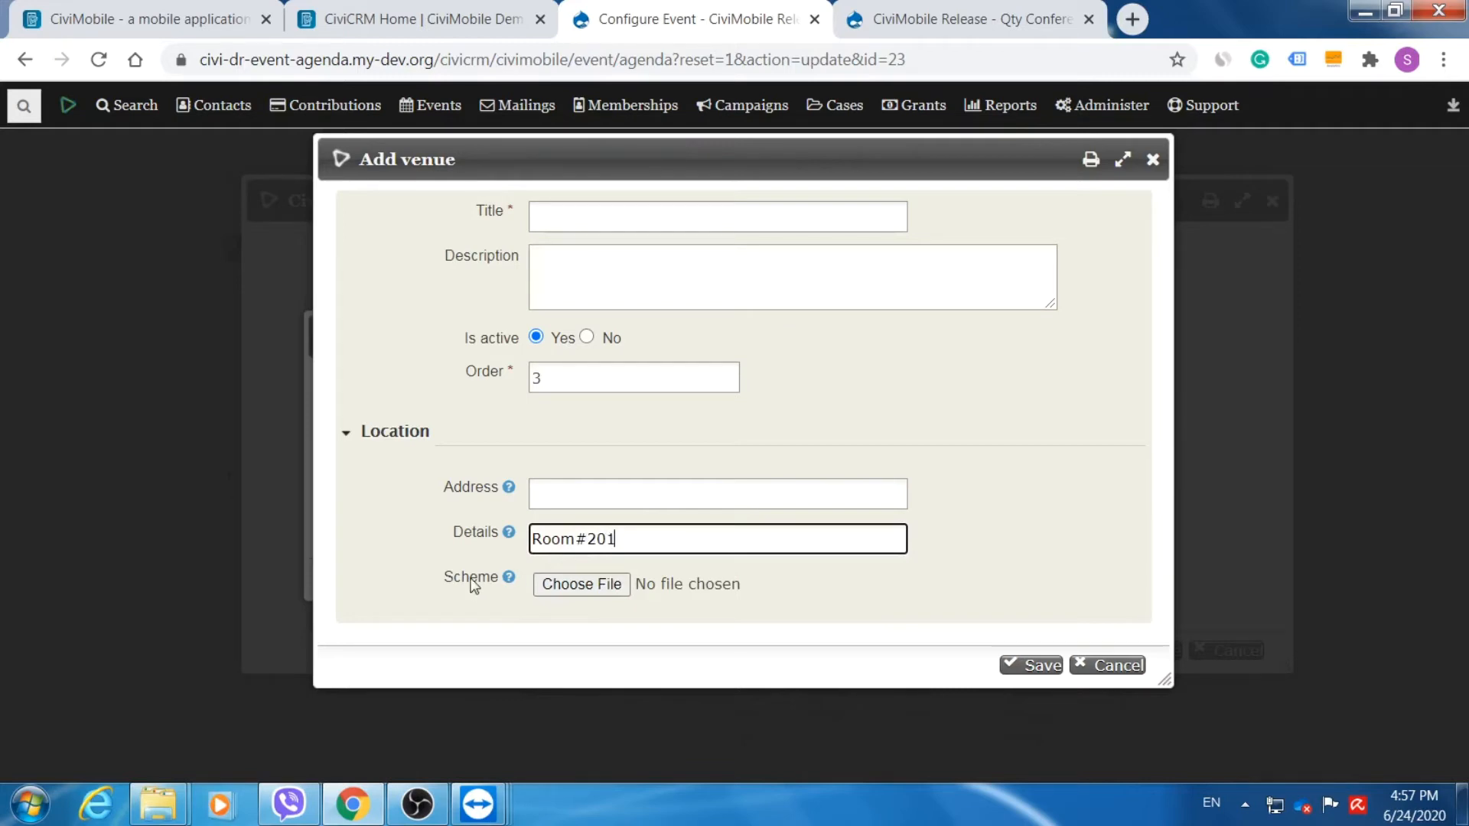
# Attach 'Floor plan.png' from Downloads as the venue's scheme.
pyautogui.click(581, 584)
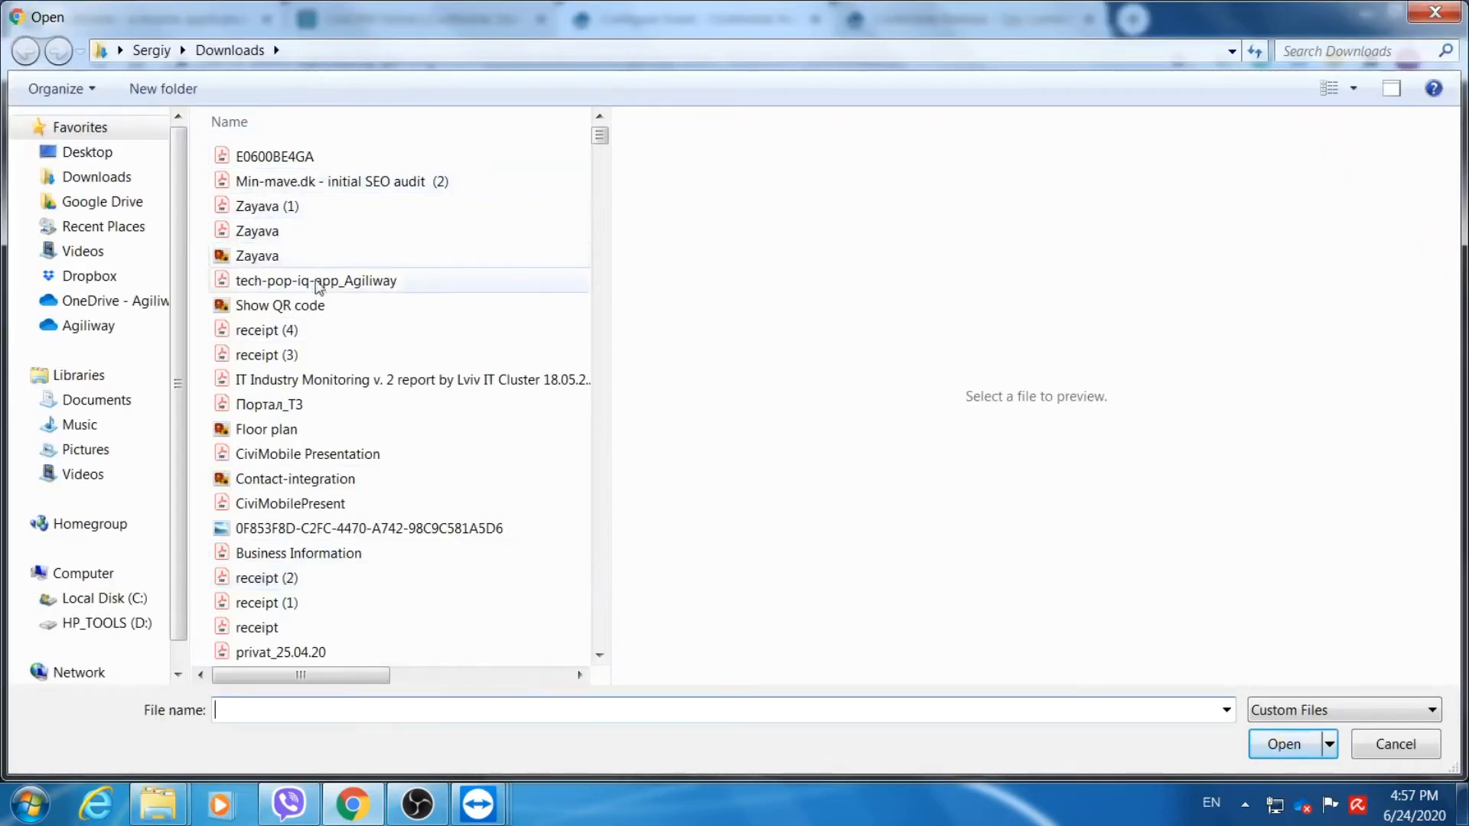
pyautogui.click(289, 436)
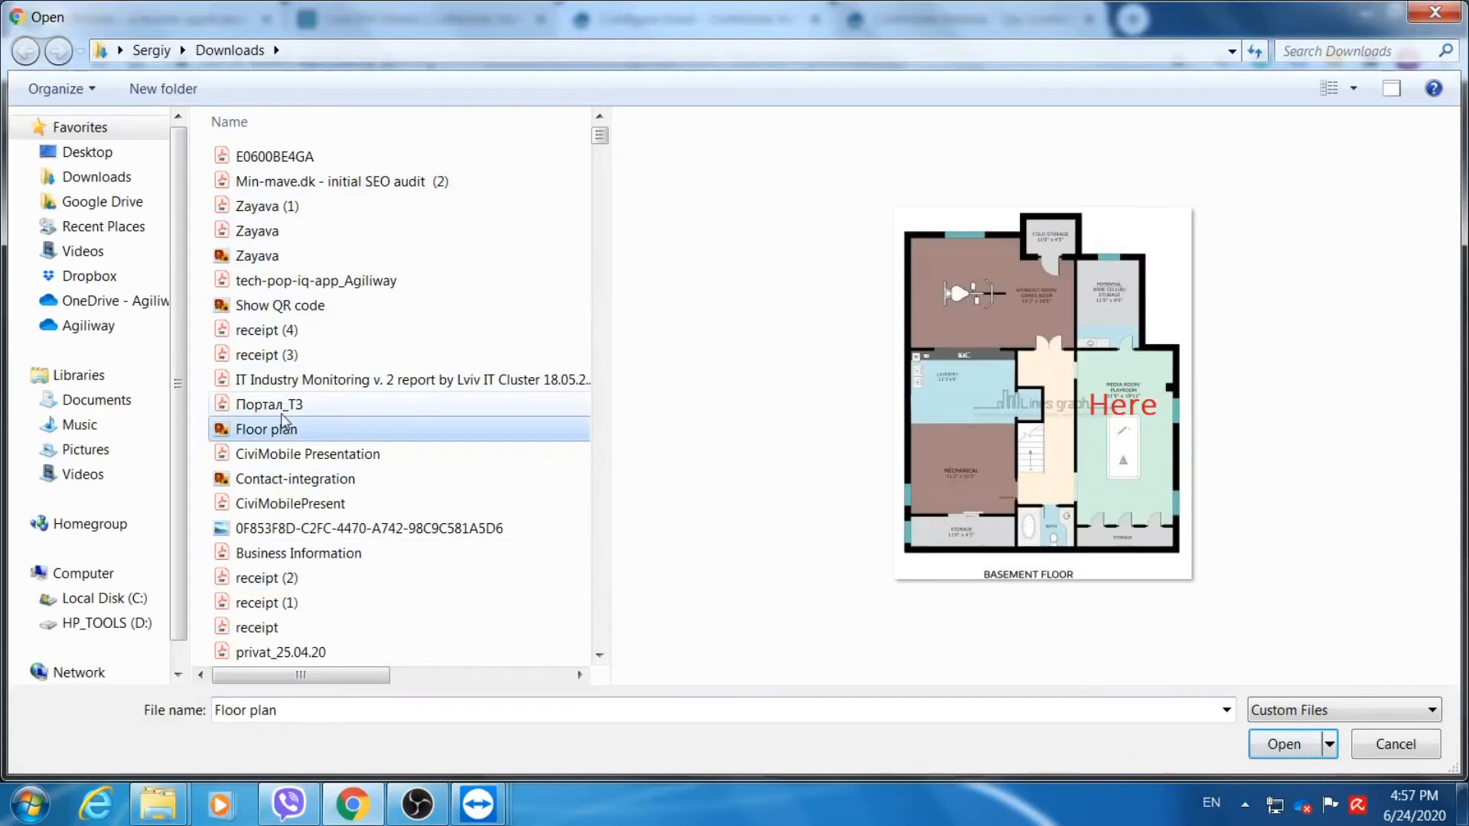
pyautogui.click(1290, 745)
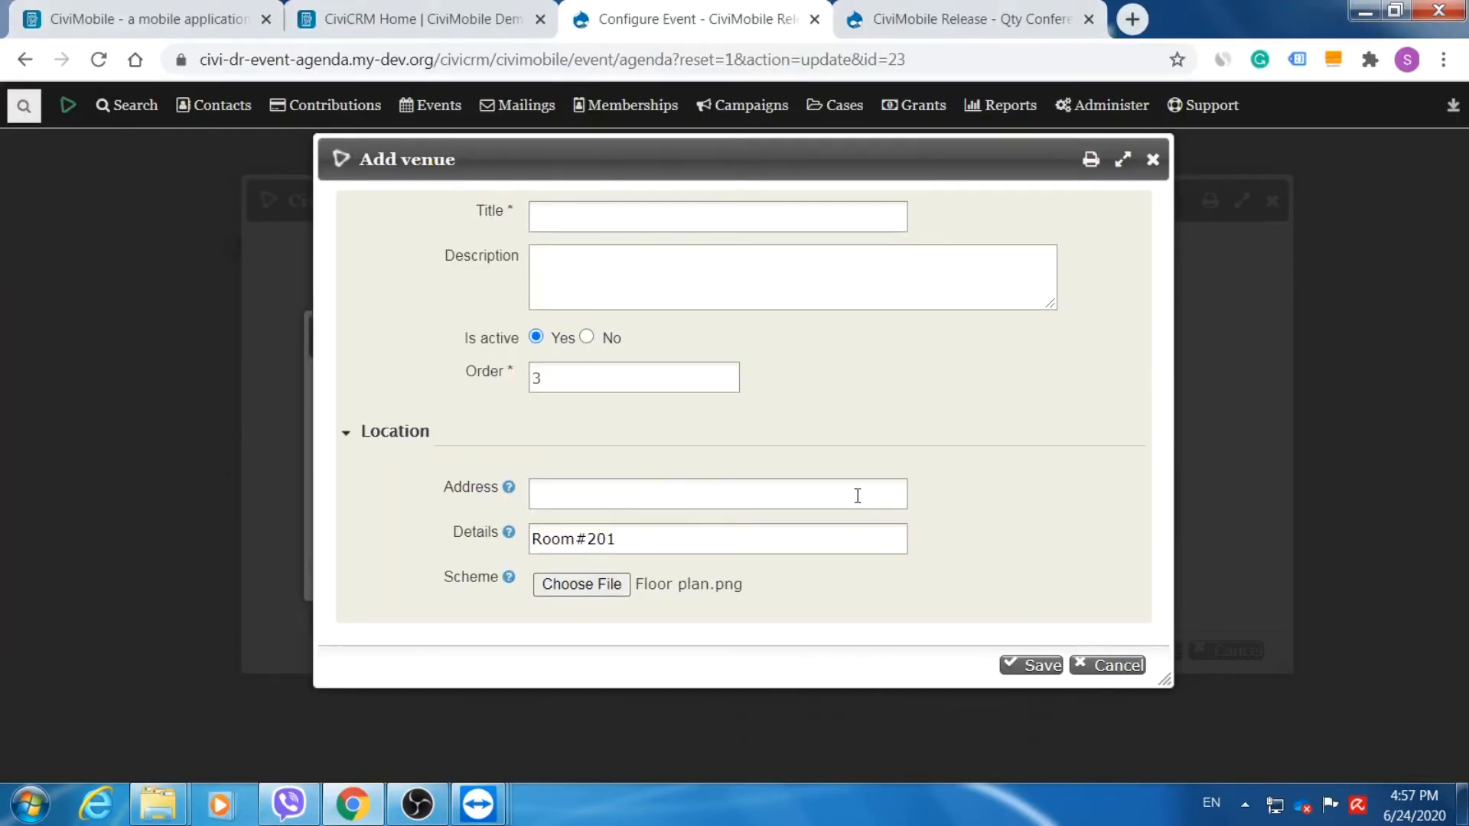
# Set both the venue title and description to 'For Beginners'.
pyautogui.click(629, 223)
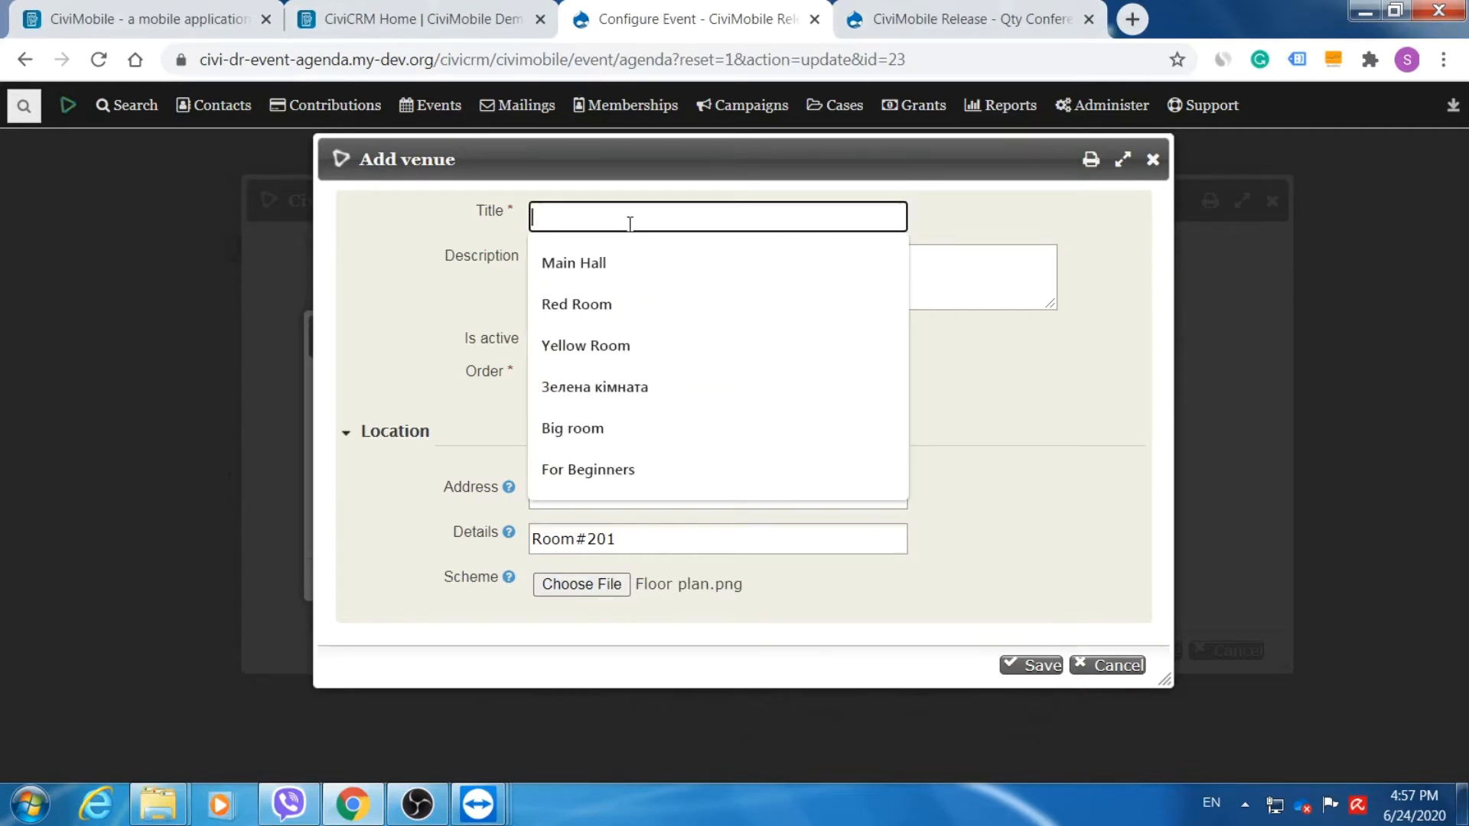
pyautogui.write('For Beginners')
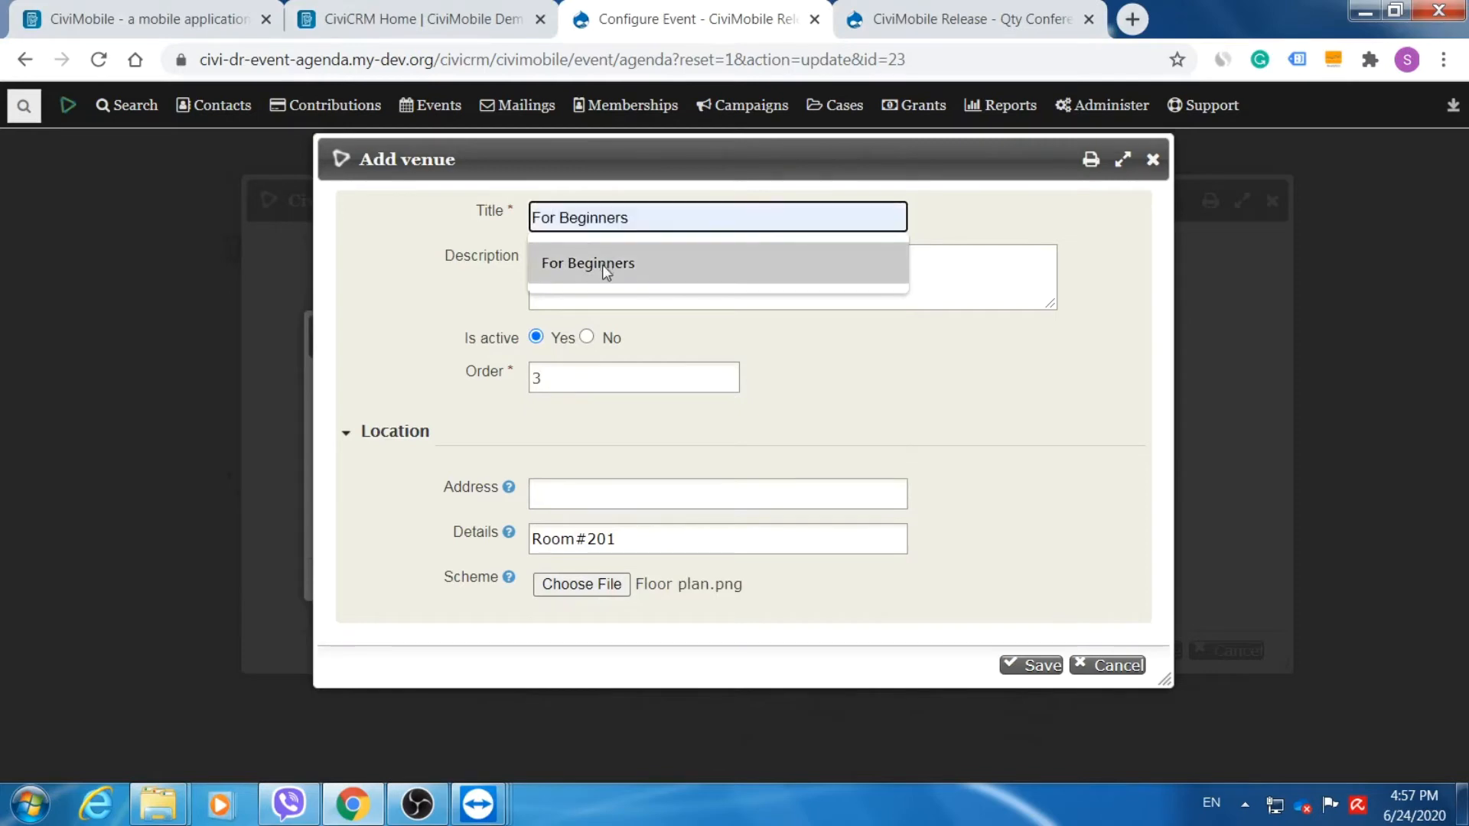
pyautogui.click(603, 265)
pyautogui.click(610, 274)
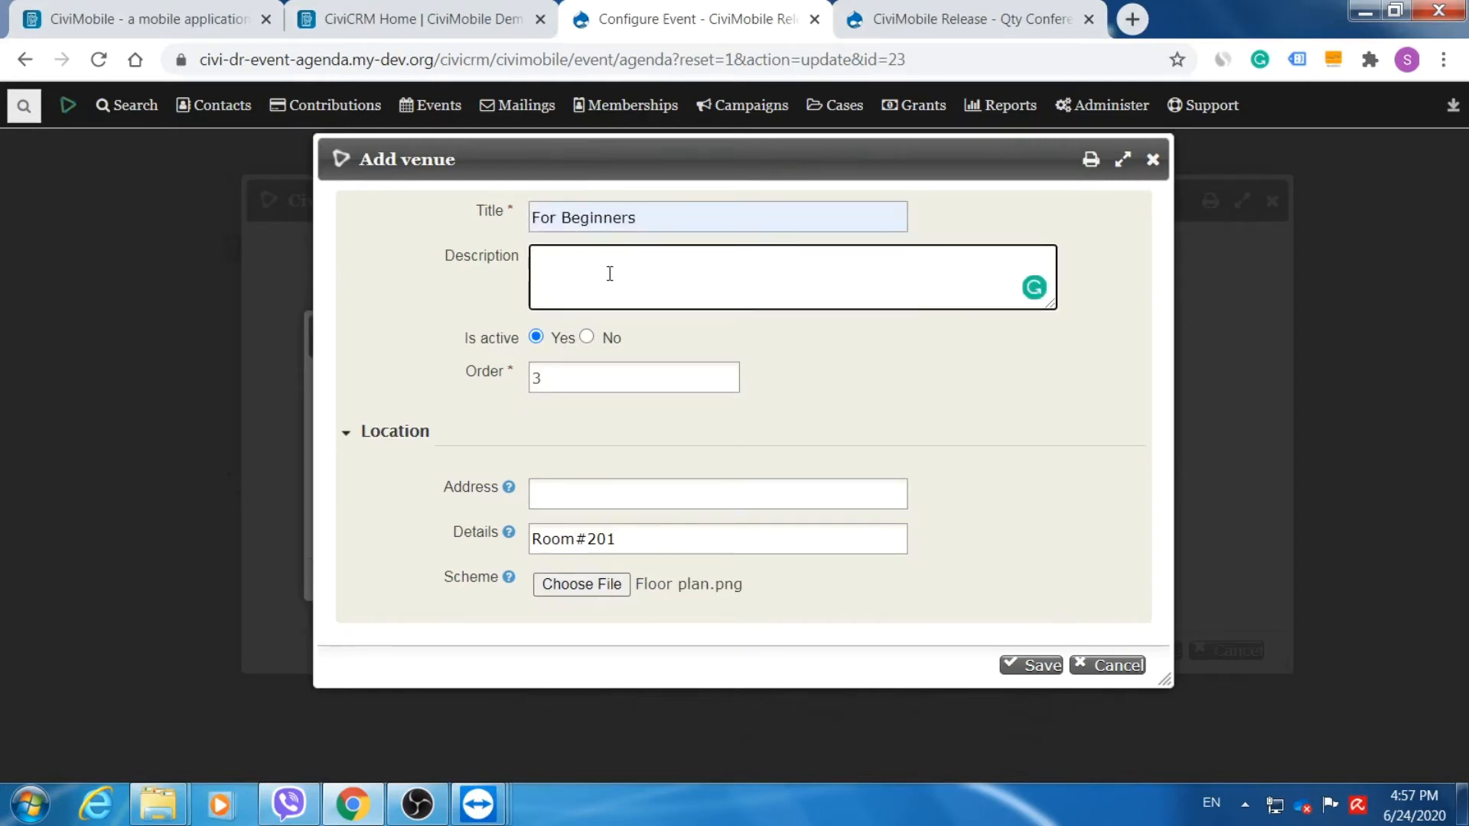
pyautogui.write('For Beginners')
# Save the For Beginners venue and select it as the session's venue.
pyautogui.click(1017, 666)
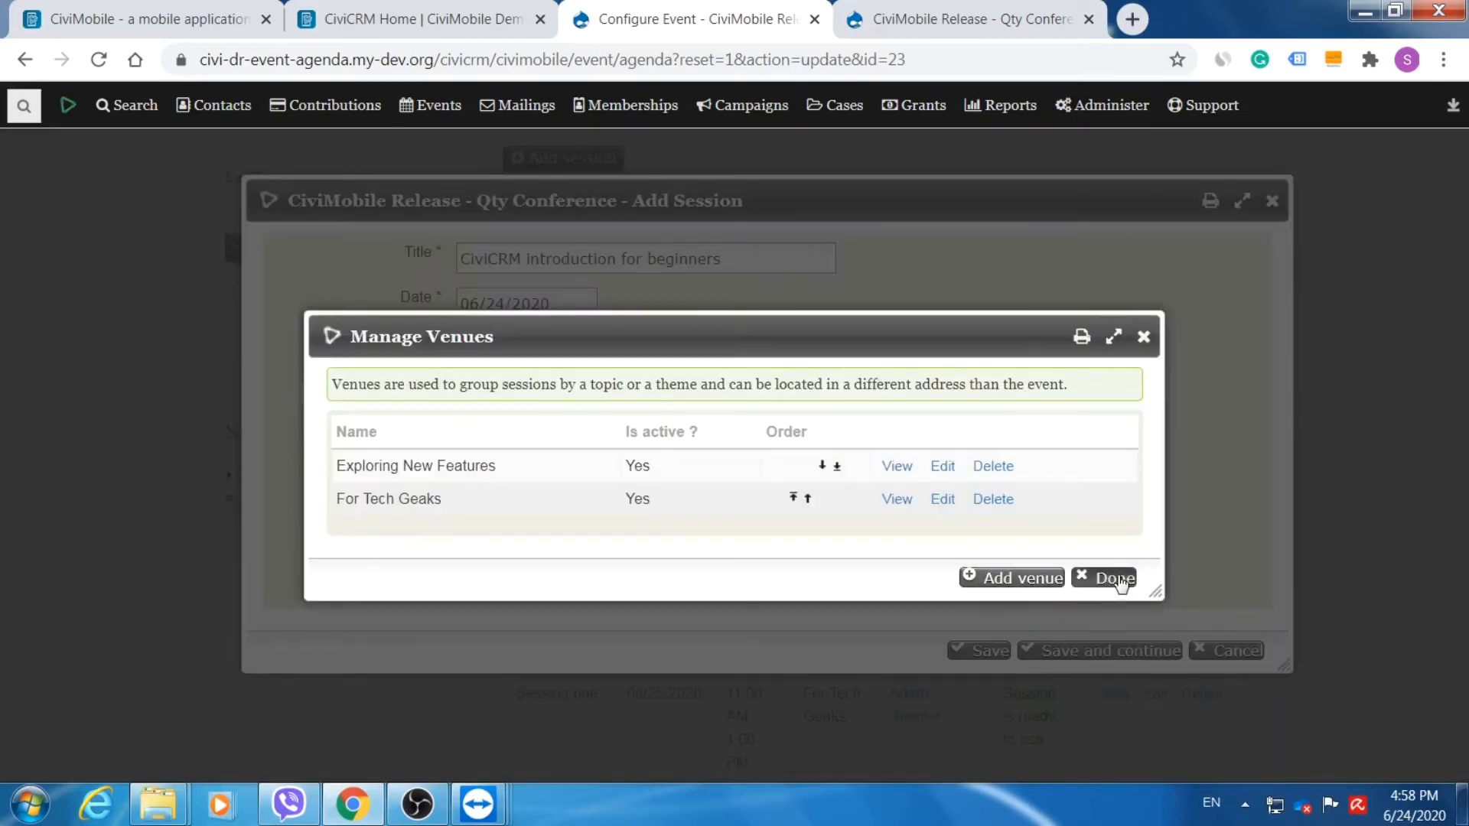
pyautogui.click(1119, 581)
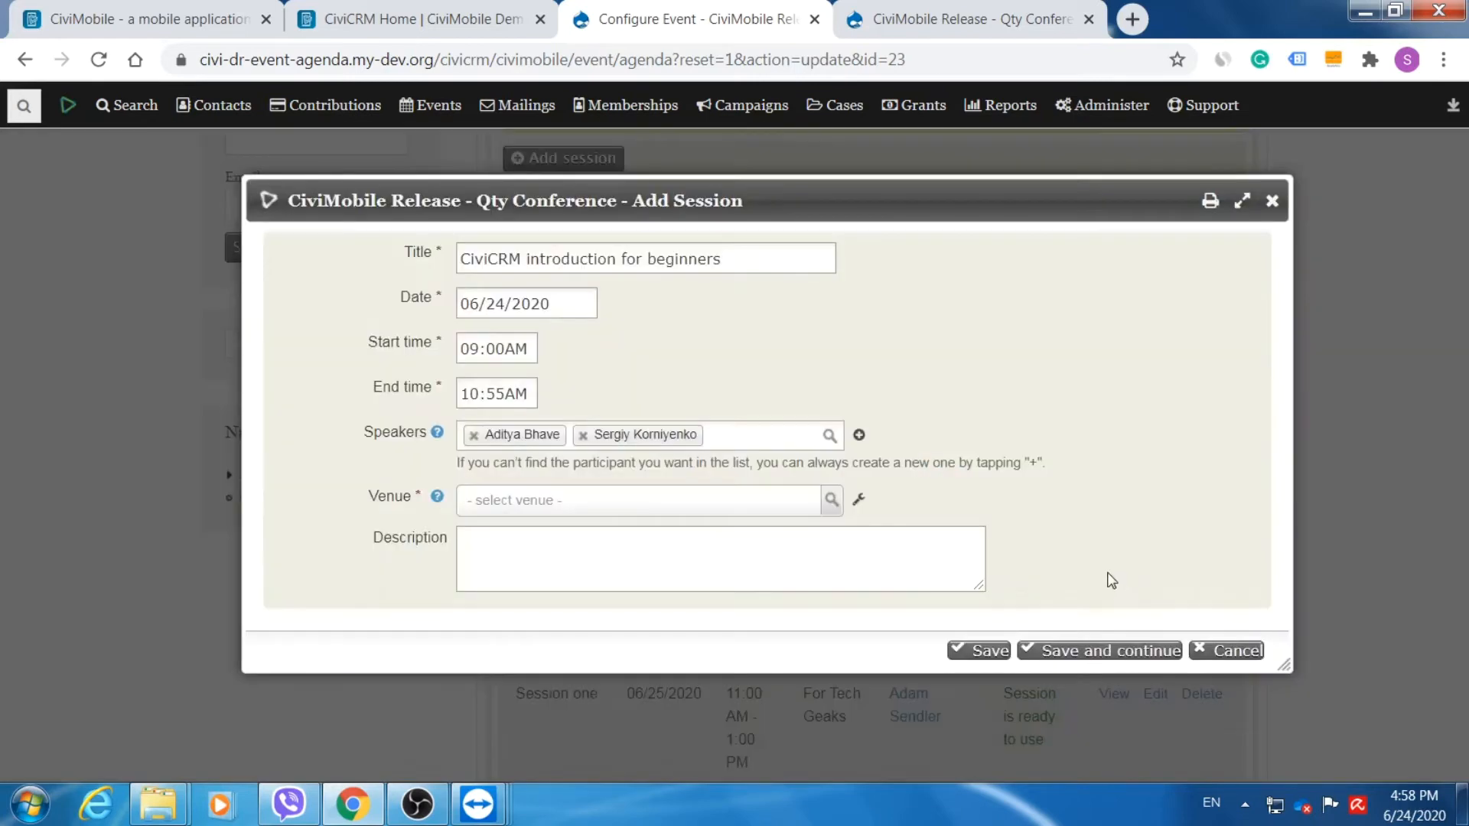
pyautogui.click(697, 505)
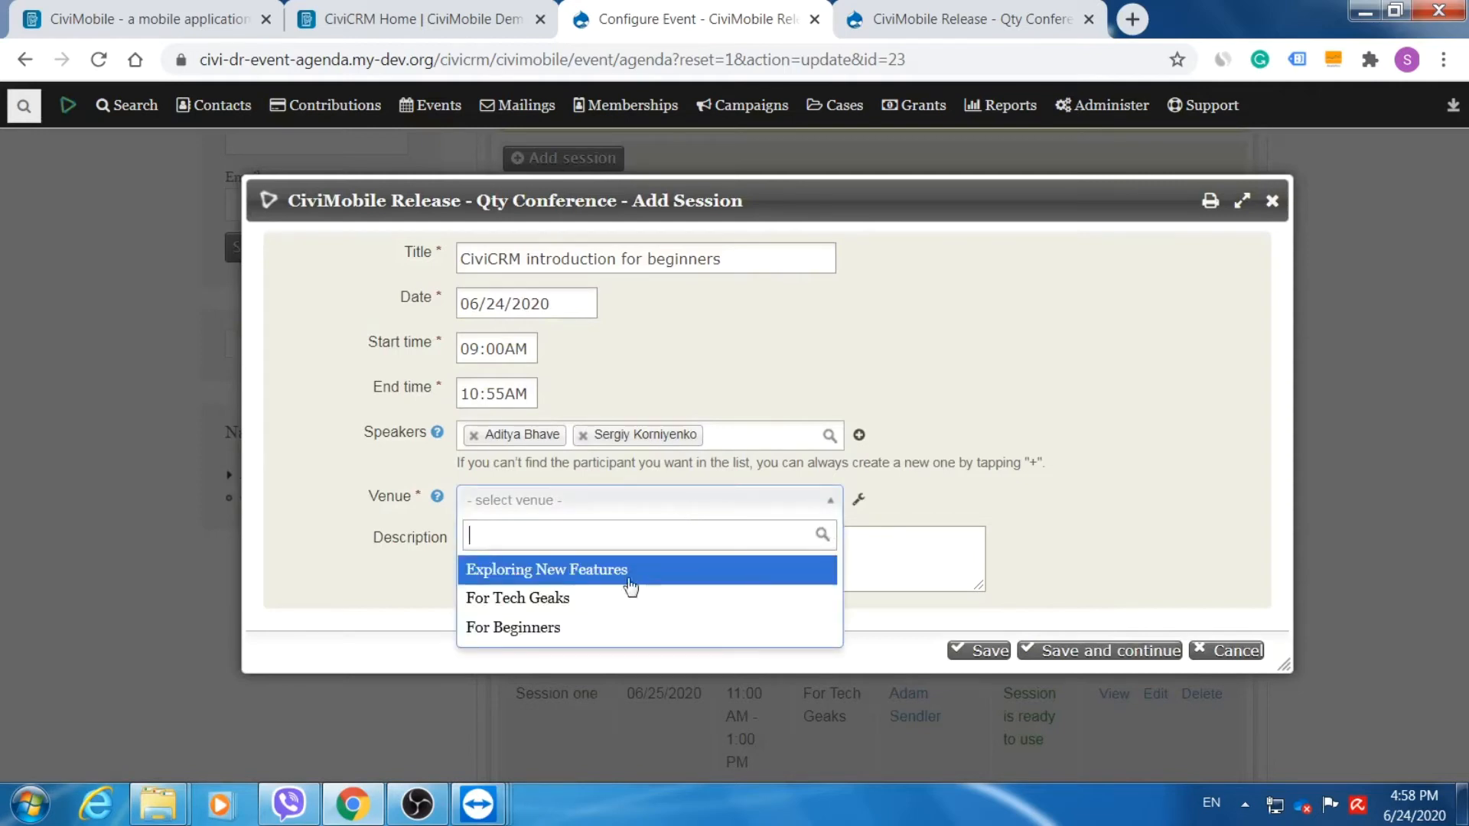
pyautogui.click(523, 629)
# Copy the session title into the description and save the session.
pyautogui.click(579, 557)
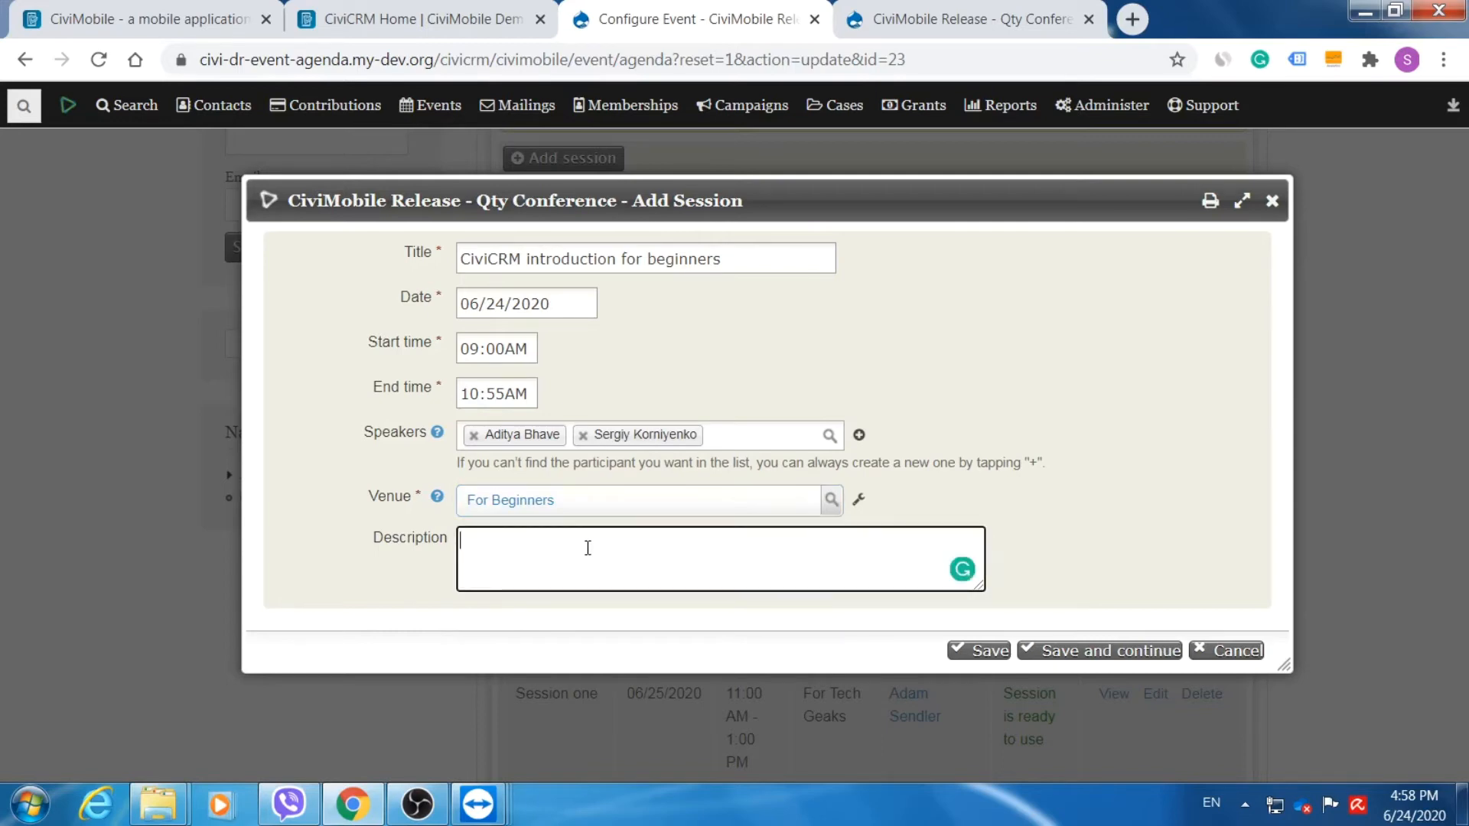
pyautogui.moveTo(742, 259); pyautogui.dragTo(418, 260)
pyautogui.hotkey('ctrl', 'c')
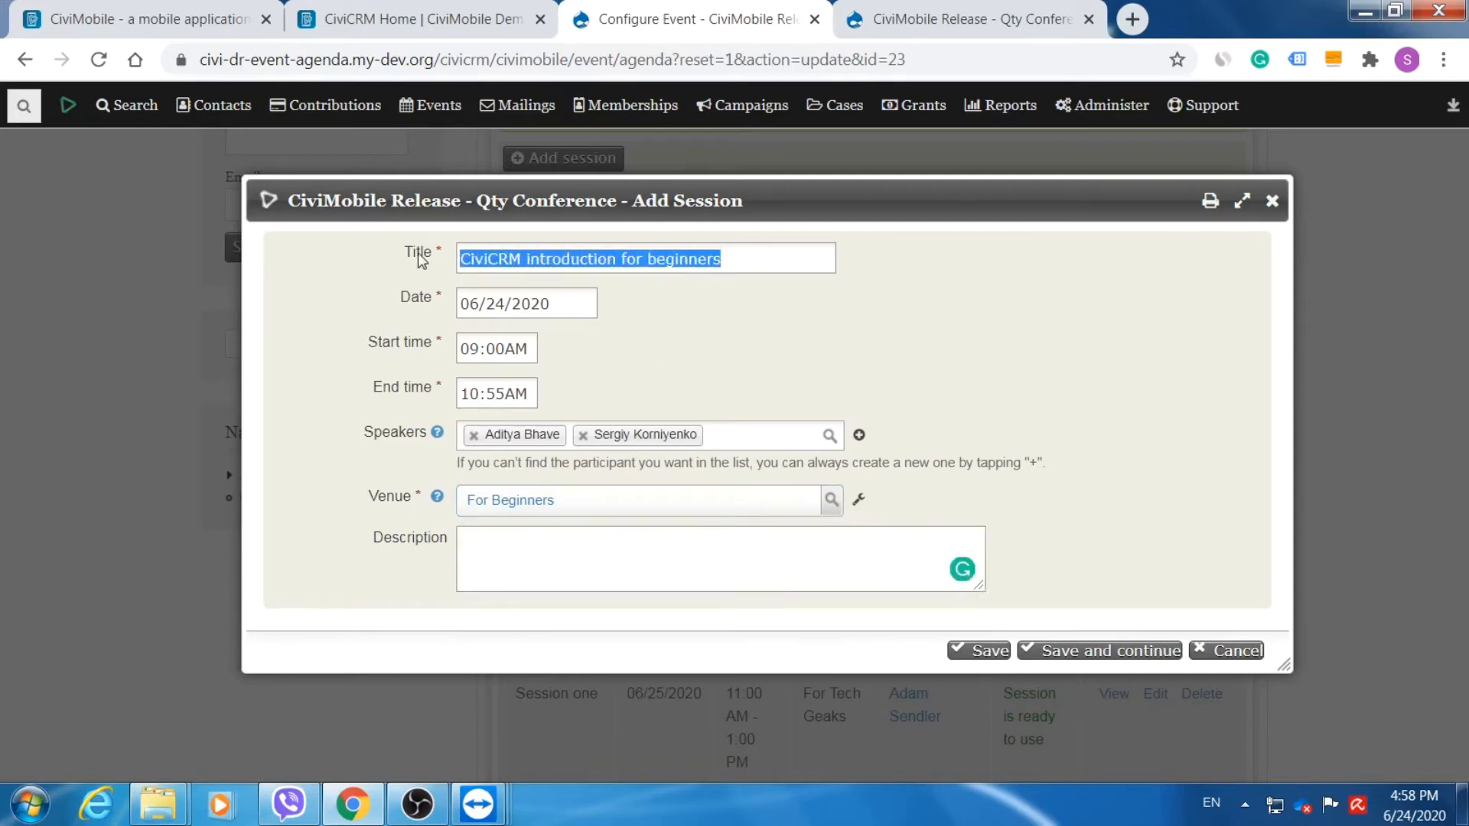
pyautogui.click(546, 559)
pyautogui.hotkey('ctrl', 'v')
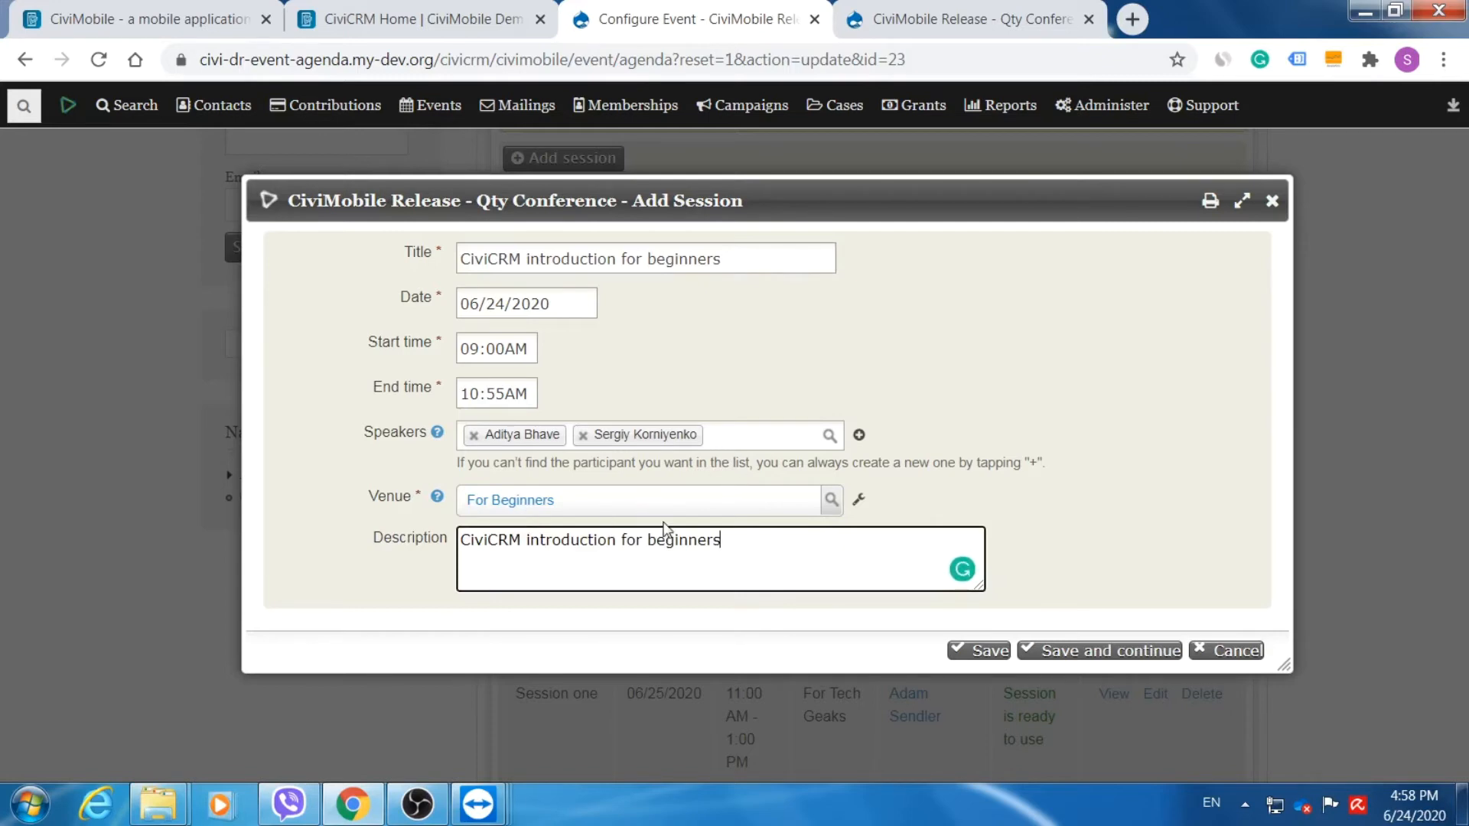
pyautogui.click(988, 652)
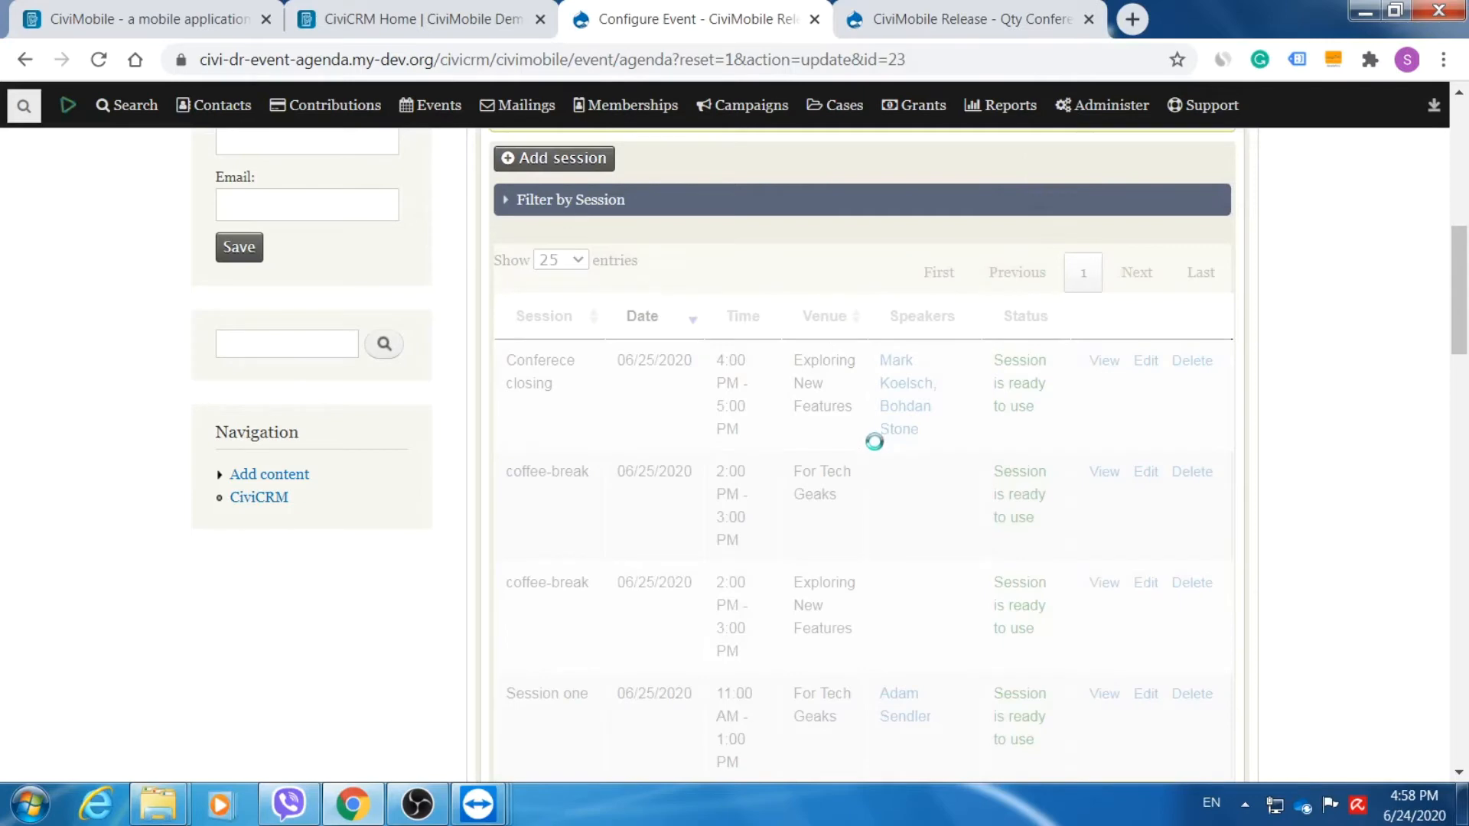
# Check the new beginners session in the Sessions list, then switch the agenda to Speakers.
pyautogui.scroll(-1, 841, 413)
pyautogui.scroll(-12, 835, 404)
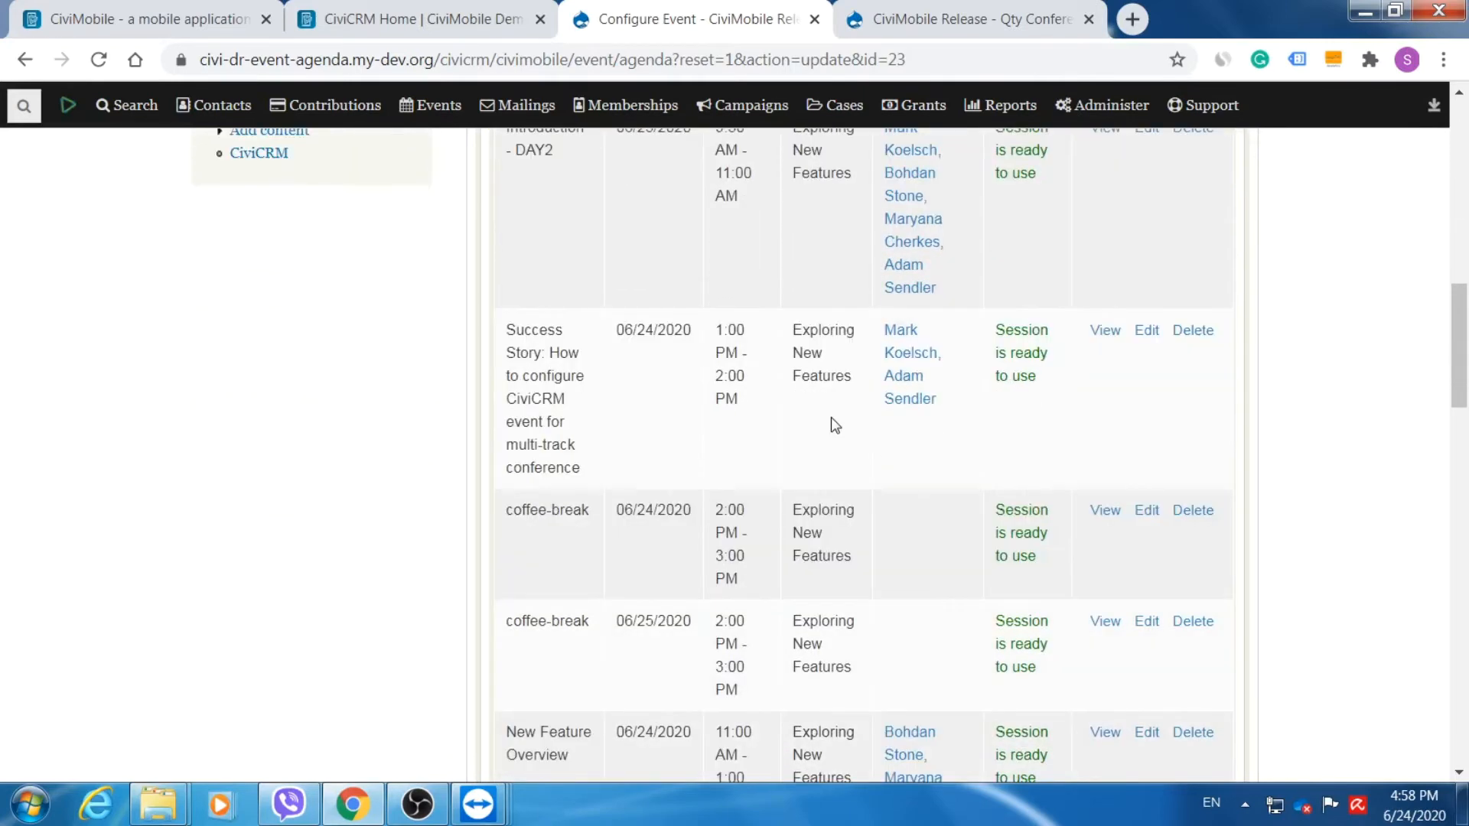
pyautogui.scroll(-5, 830, 416)
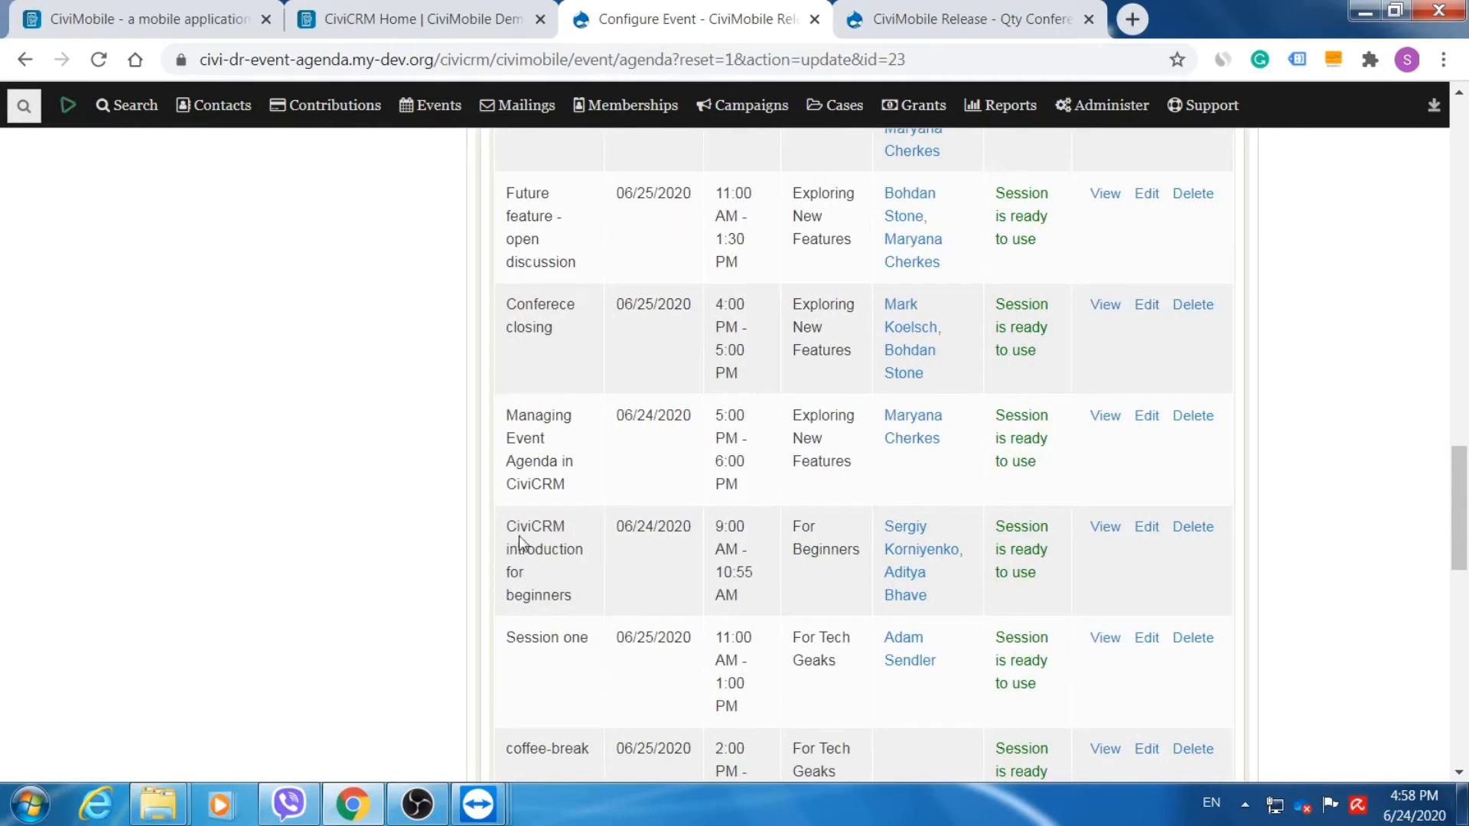
pyautogui.moveTo(555, 536); pyautogui.dragTo(581, 569)
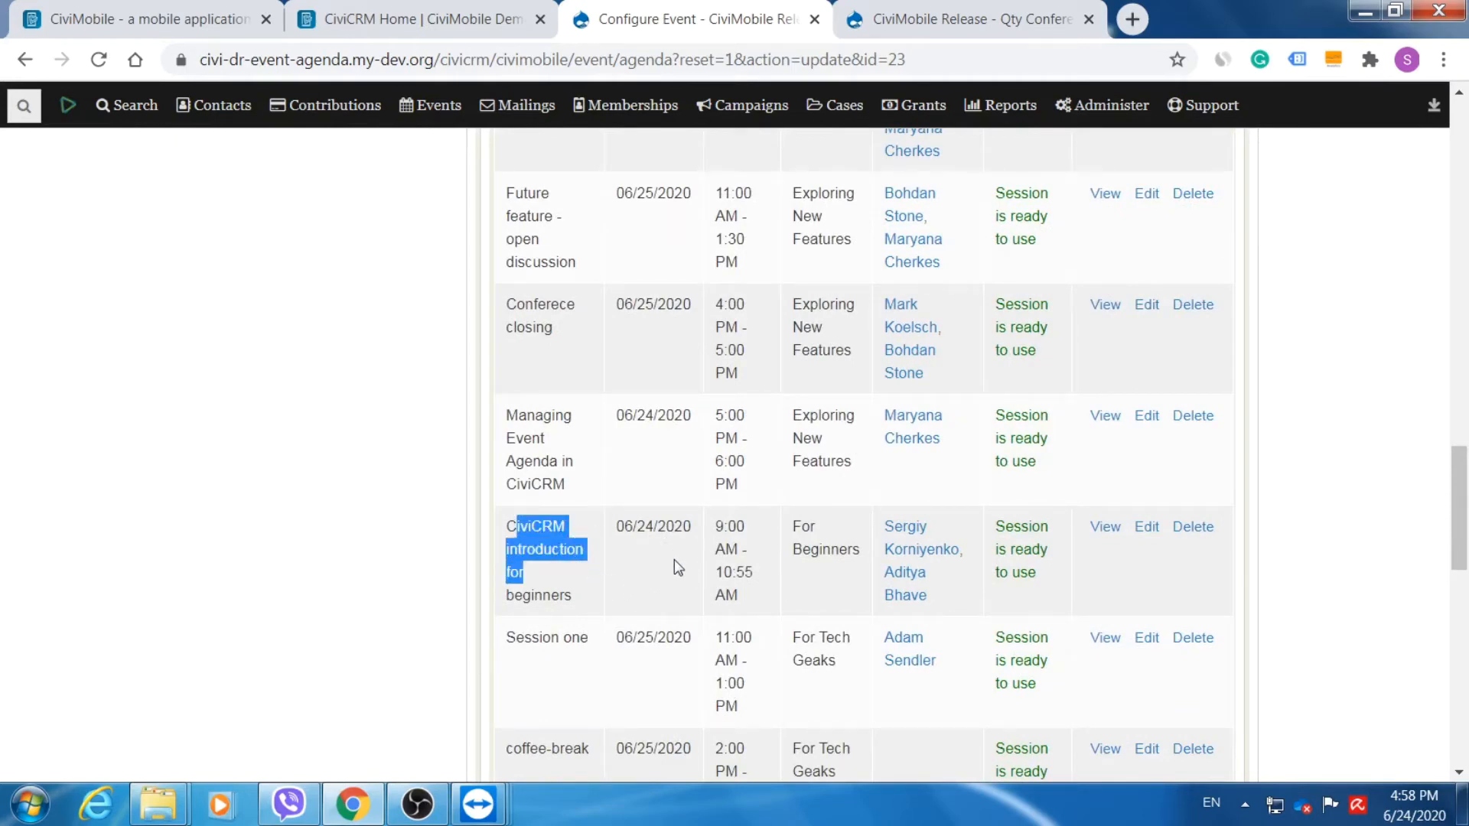
pyautogui.scroll(10, 674, 566)
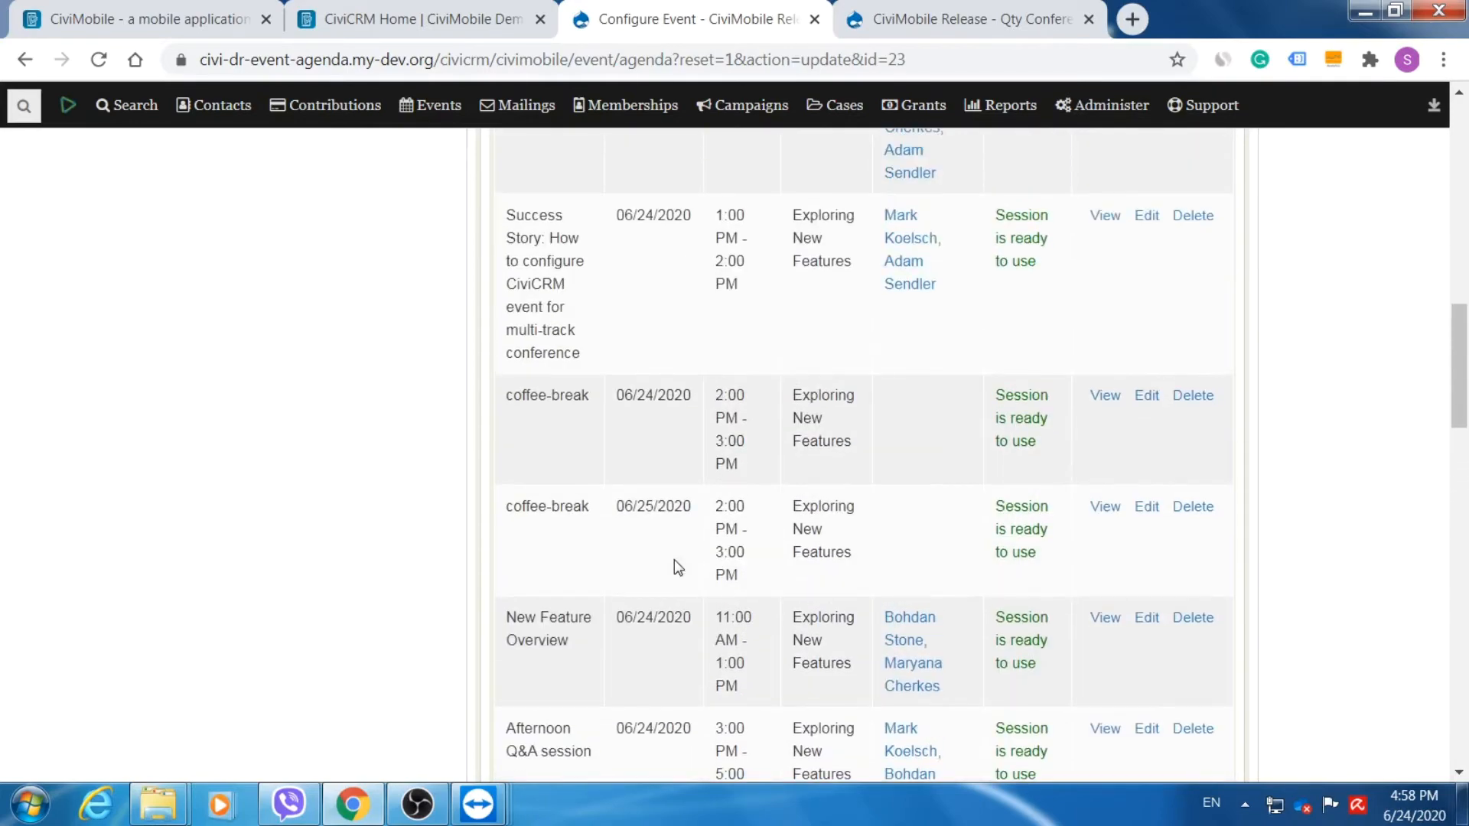
pyautogui.scroll(7, 673, 566)
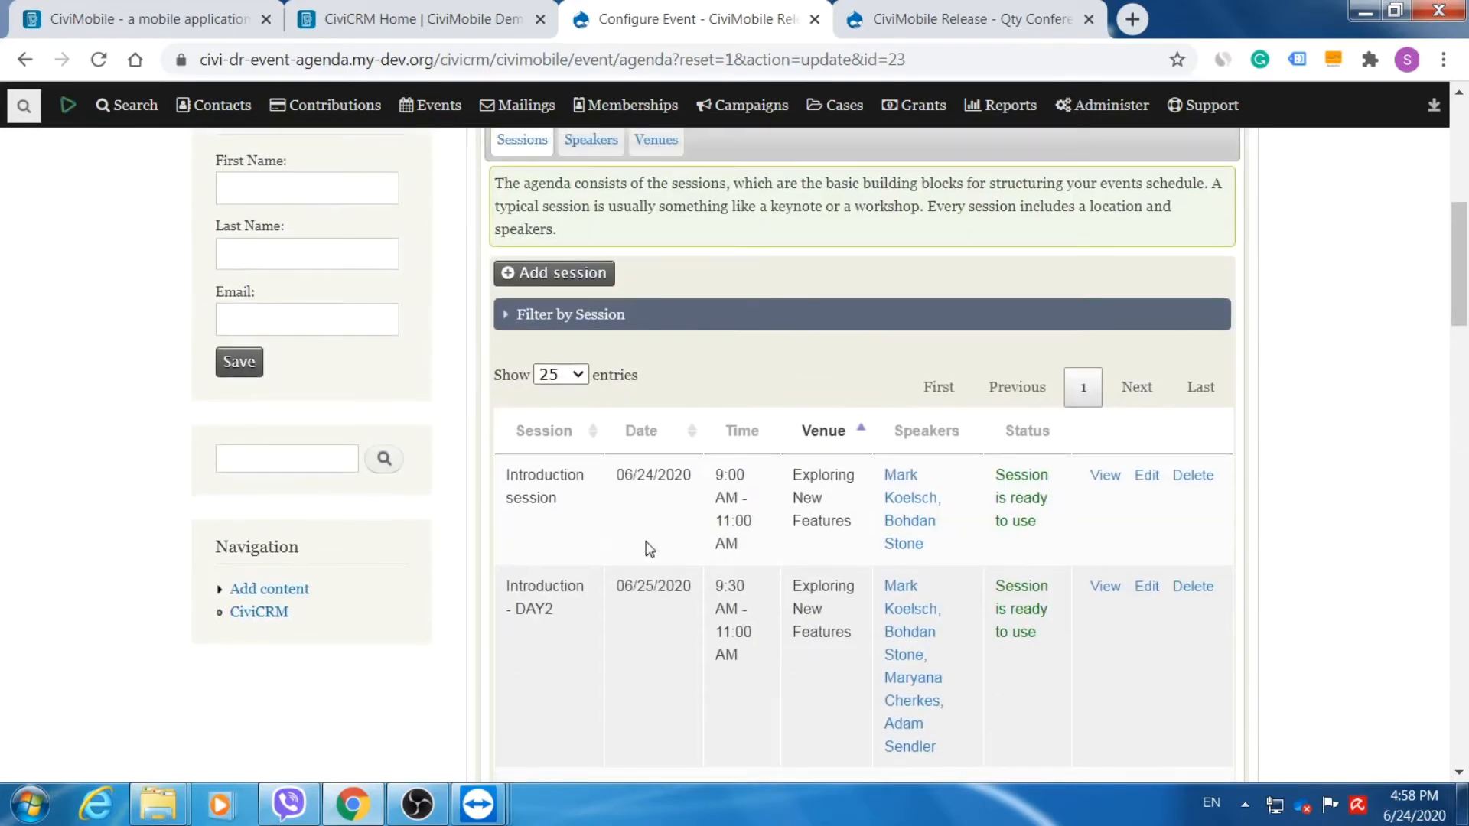
pyautogui.scroll(1, 678, 505)
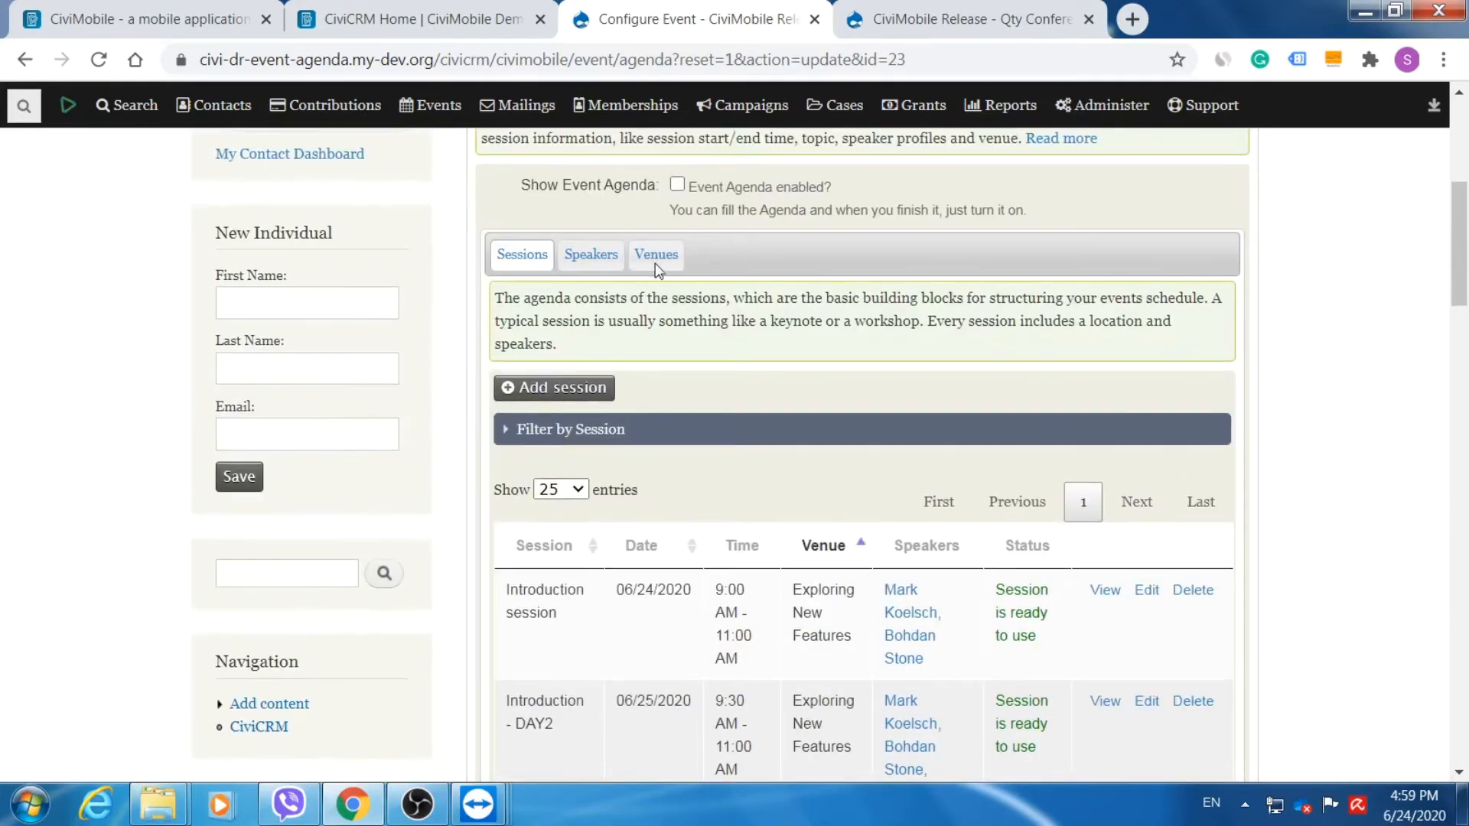
pyautogui.click(589, 256)
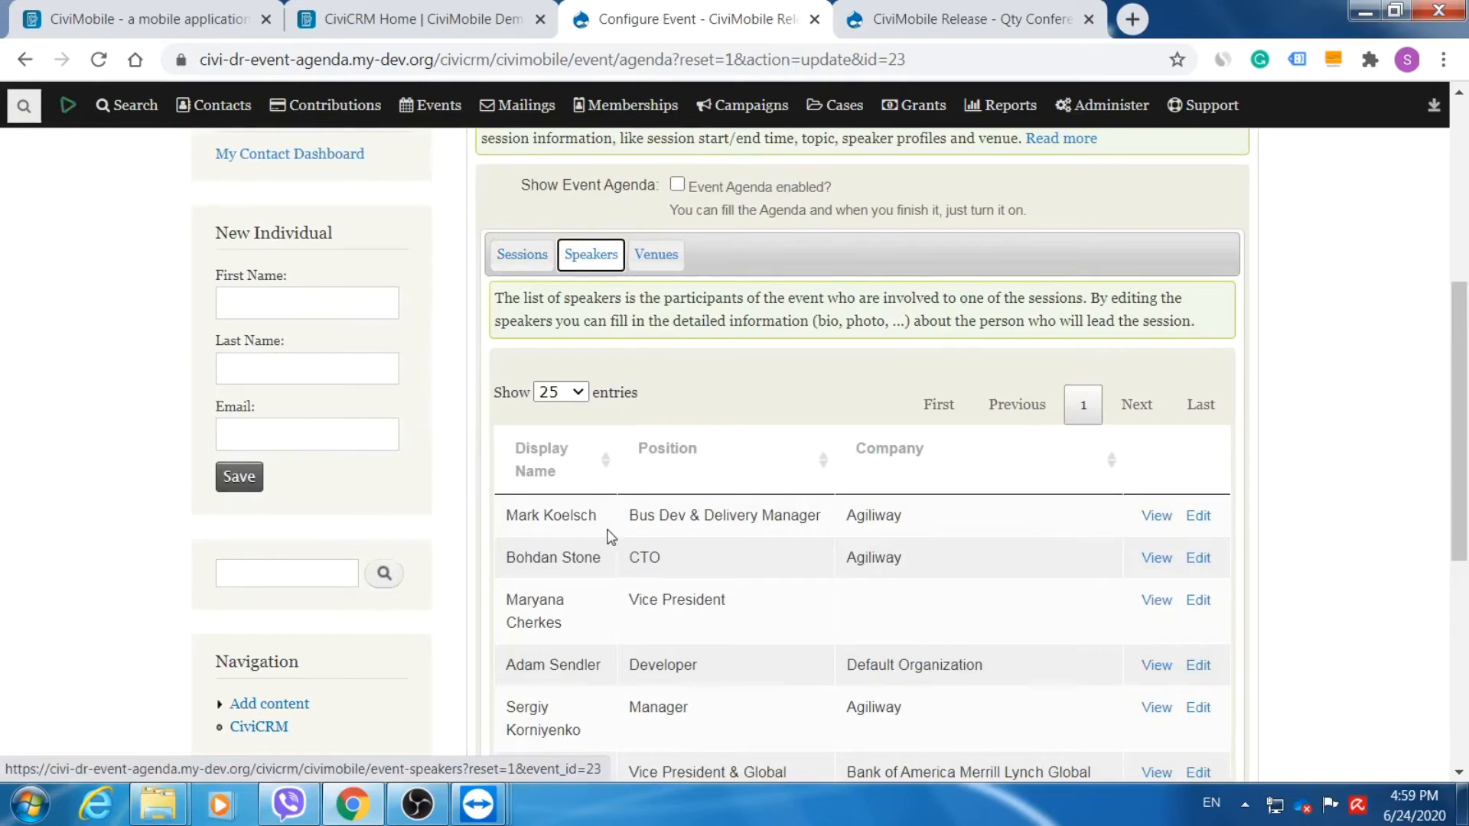
# Edit the last speaker, Global Economist, to give them the bio 'This is my Bio' and save.
pyautogui.scroll(-1, 596, 518)
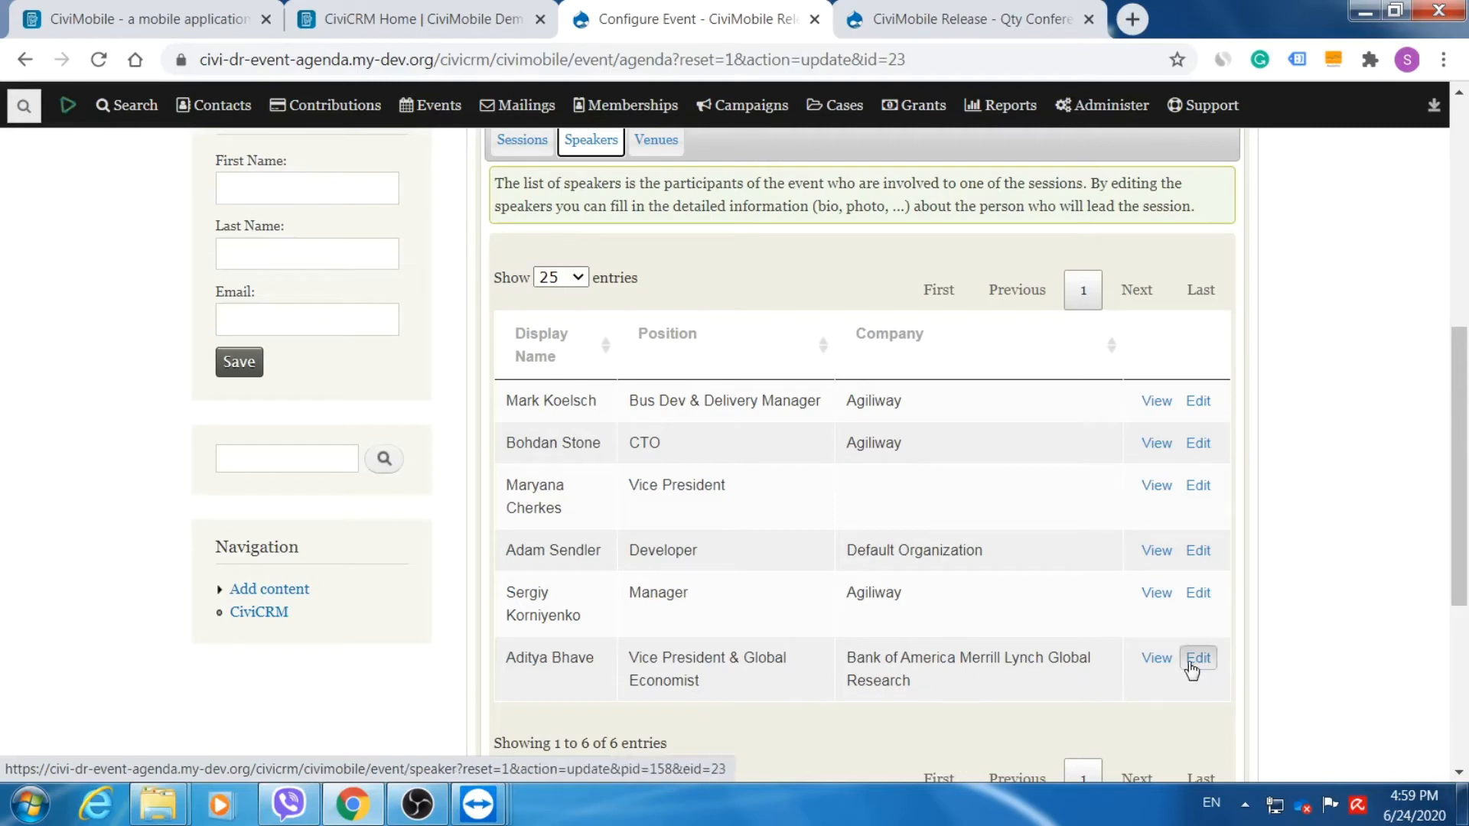
pyautogui.click(1156, 659)
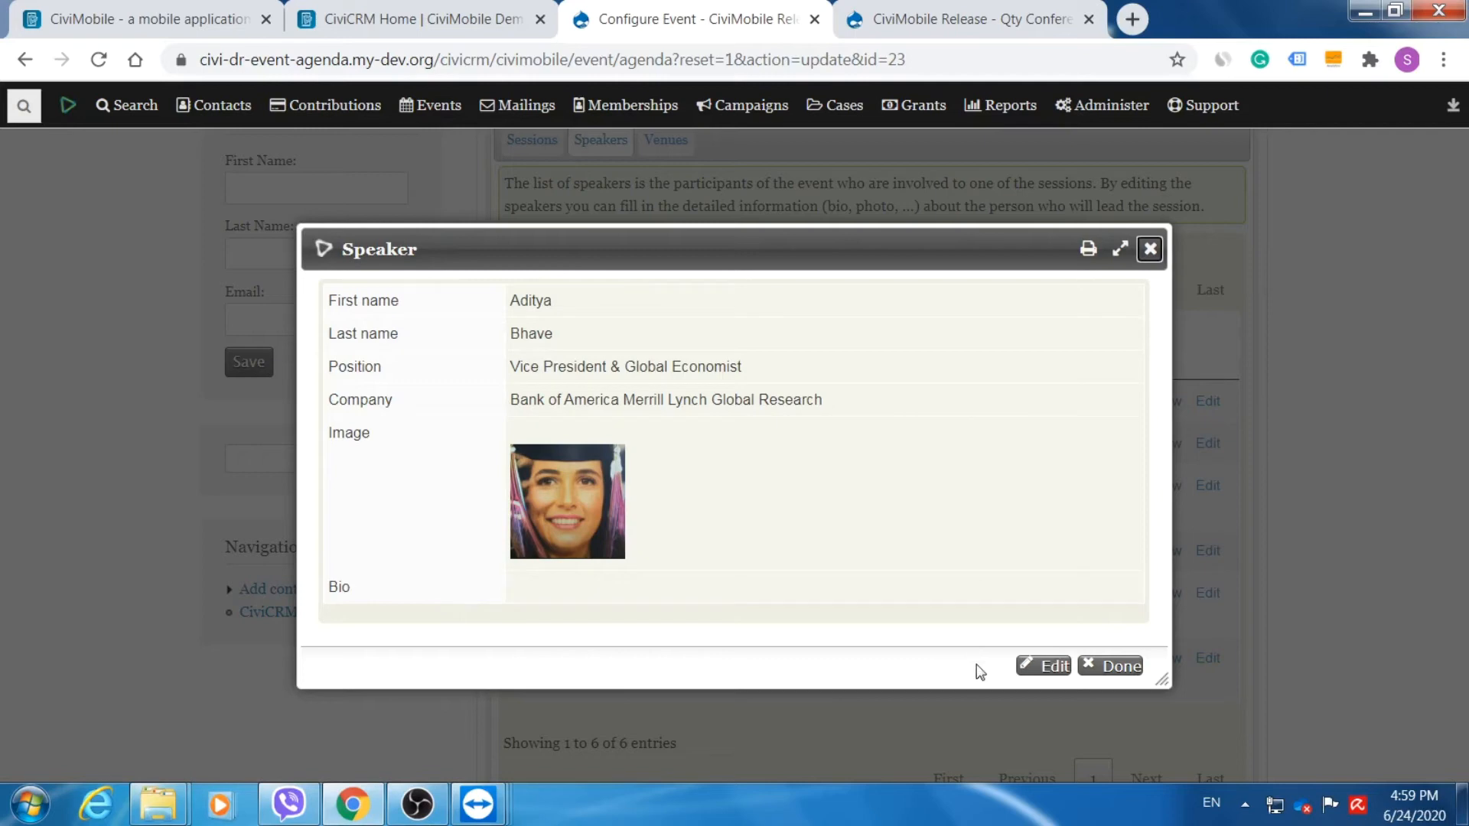
pyautogui.click(1046, 669)
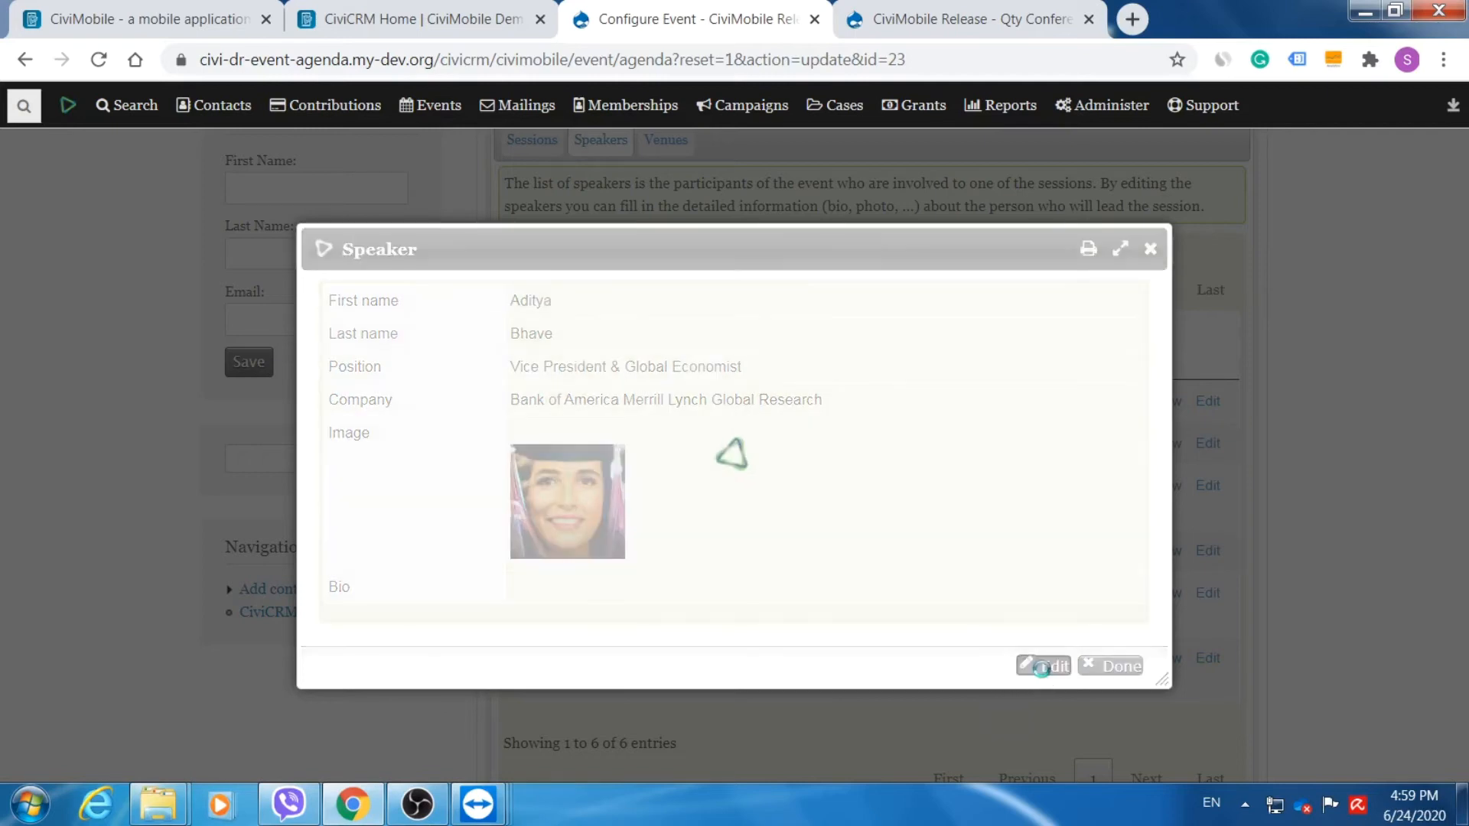
pyautogui.click(686, 607)
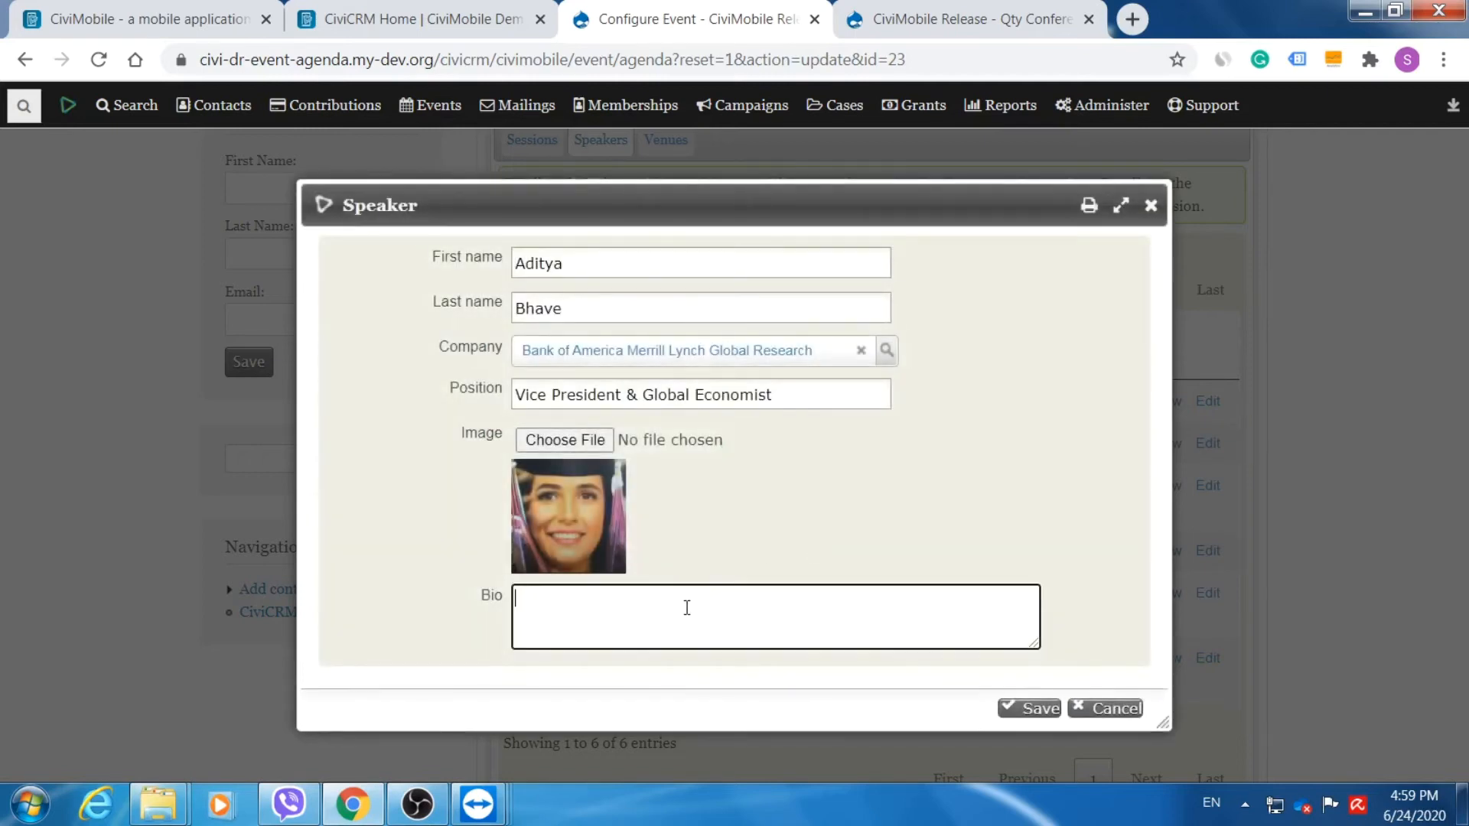
pyautogui.write('This is my Bio')
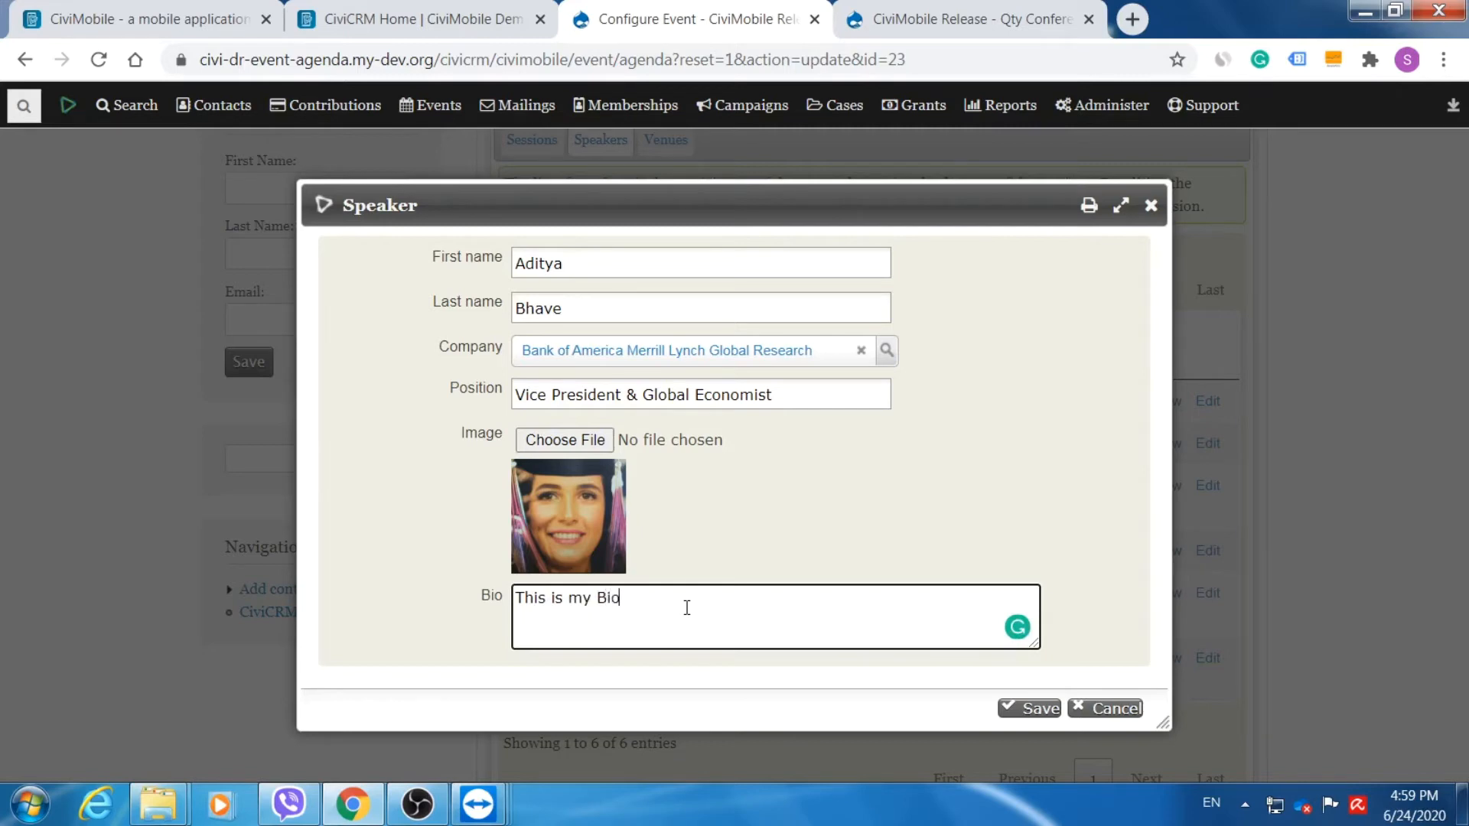
pyautogui.click(1029, 711)
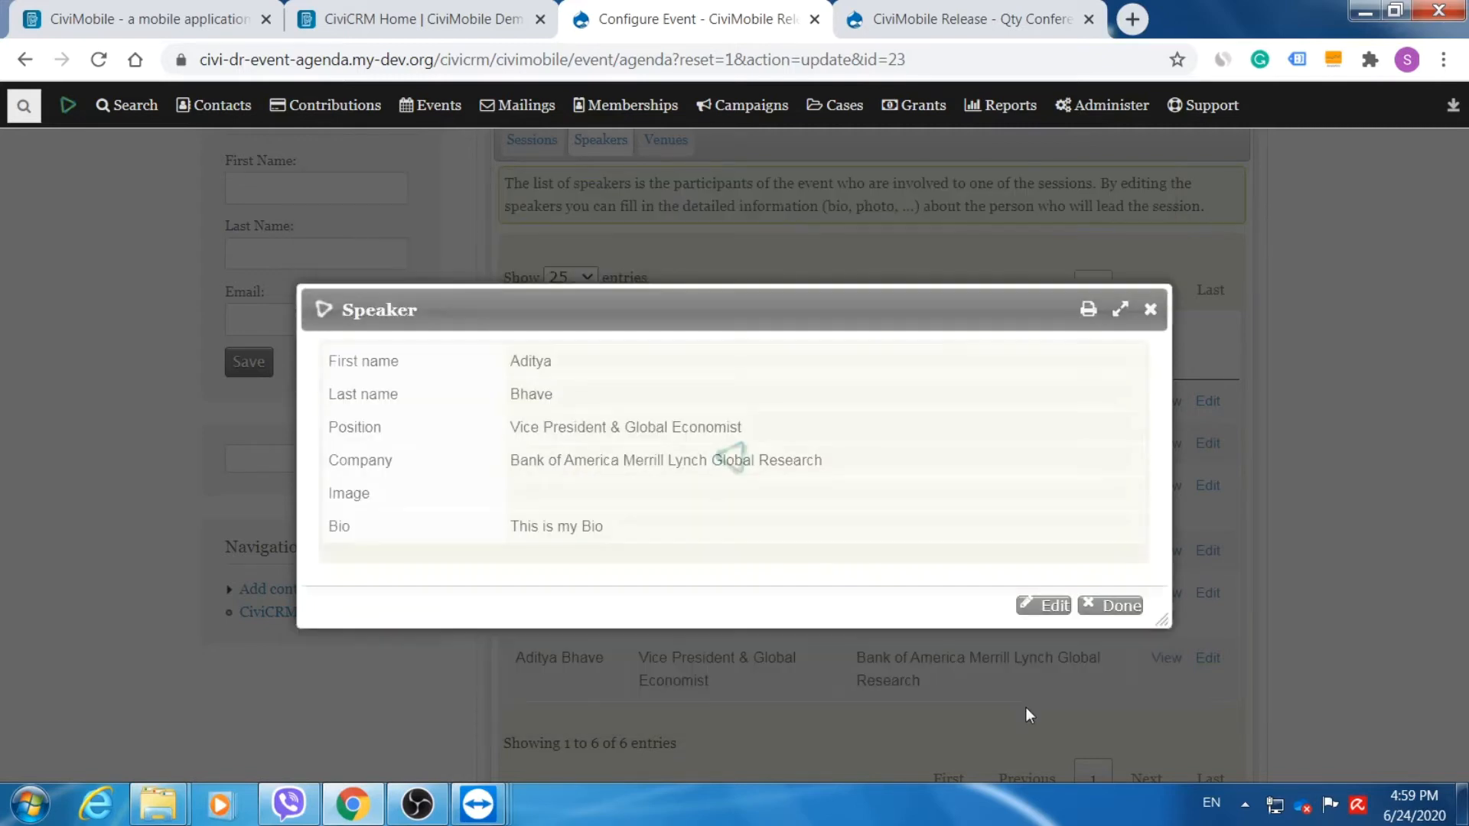
# Close the speaker details, tick 'Event Agenda enabled?', and switch to the public conference page.
pyautogui.click(1122, 608)
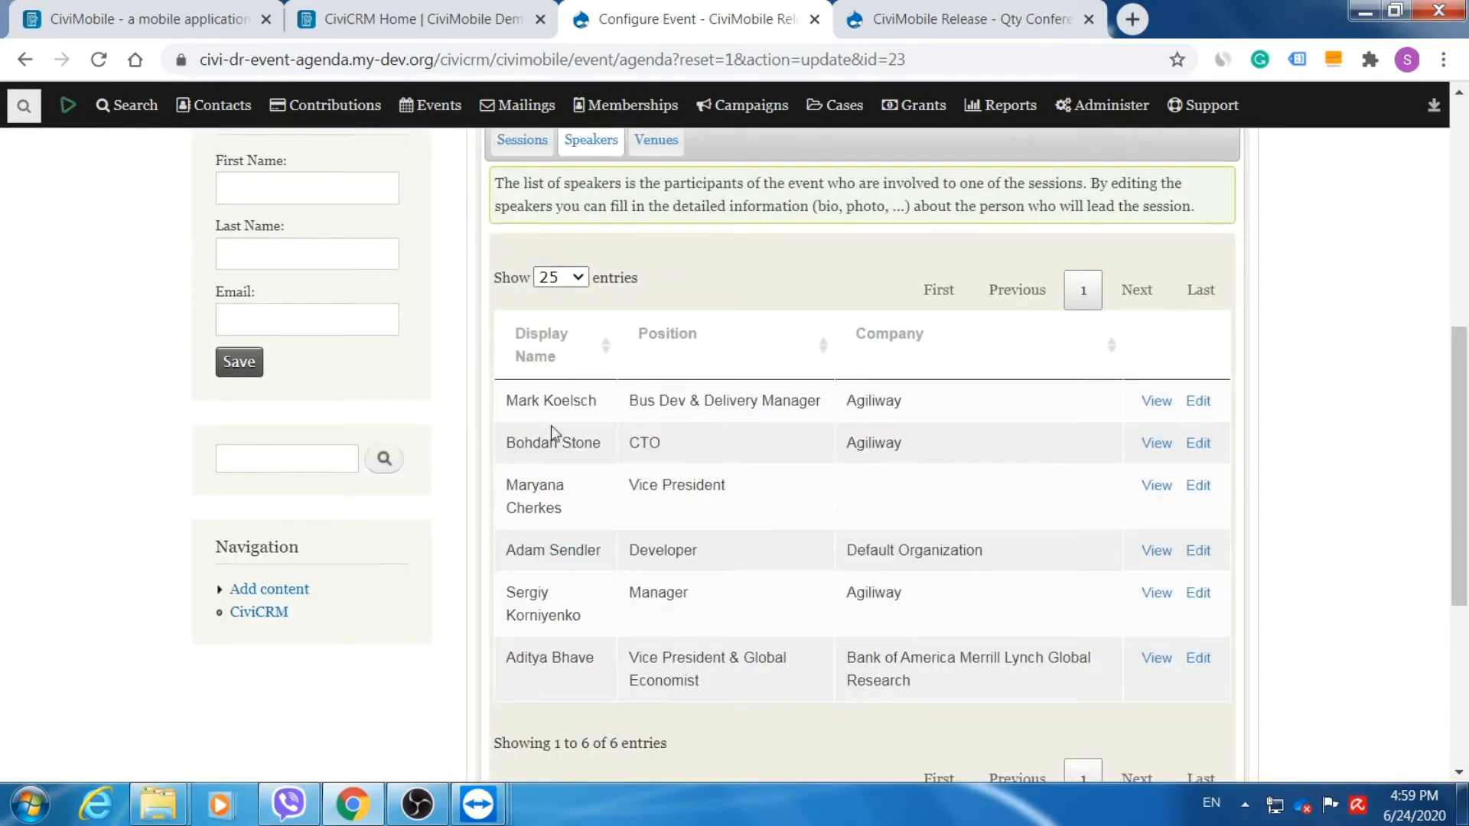
pyautogui.moveTo(1459, 545); pyautogui.dragTo(1459, 443)
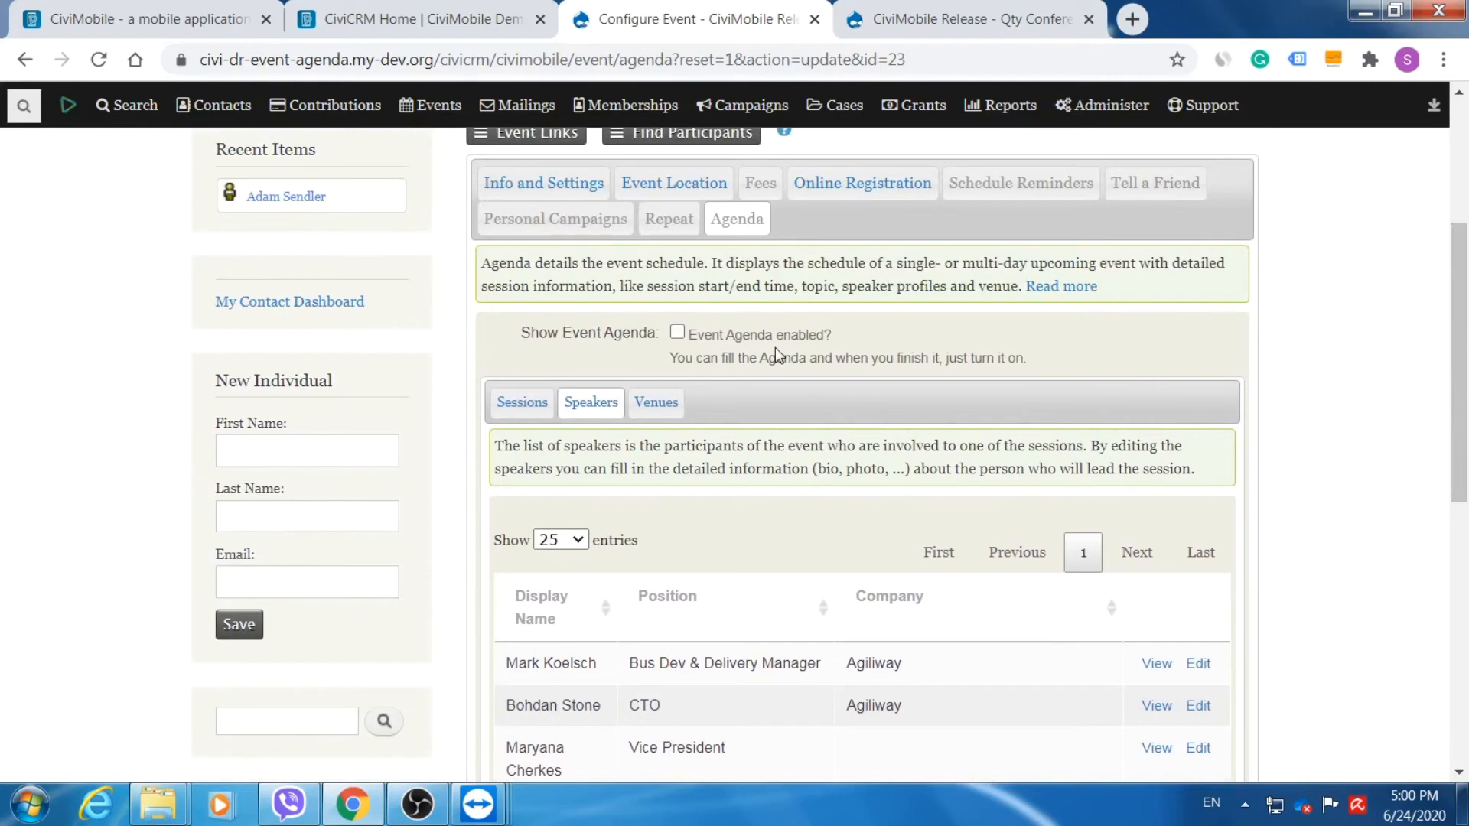
pyautogui.click(677, 332)
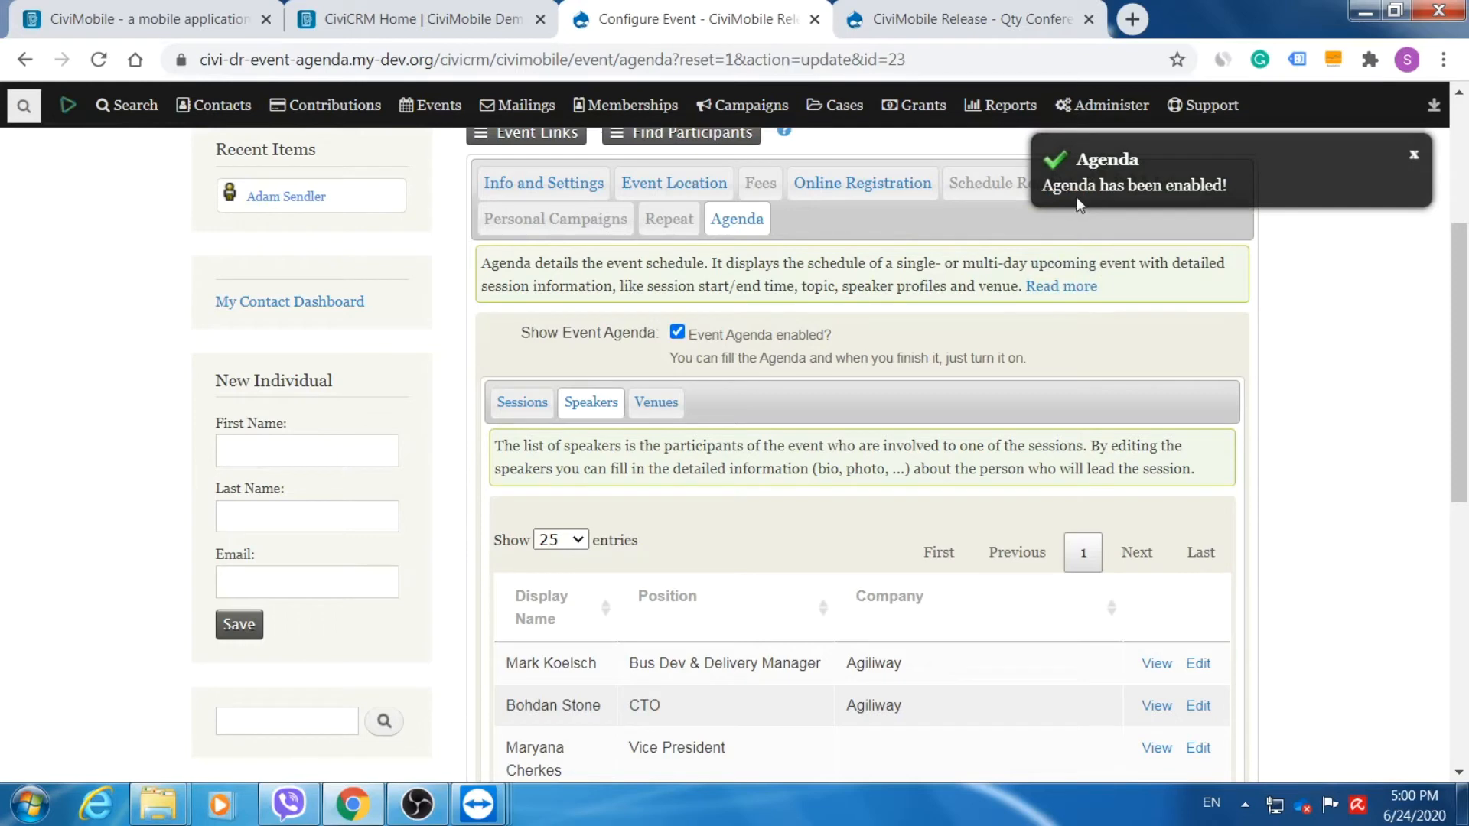
pyautogui.click(957, 23)
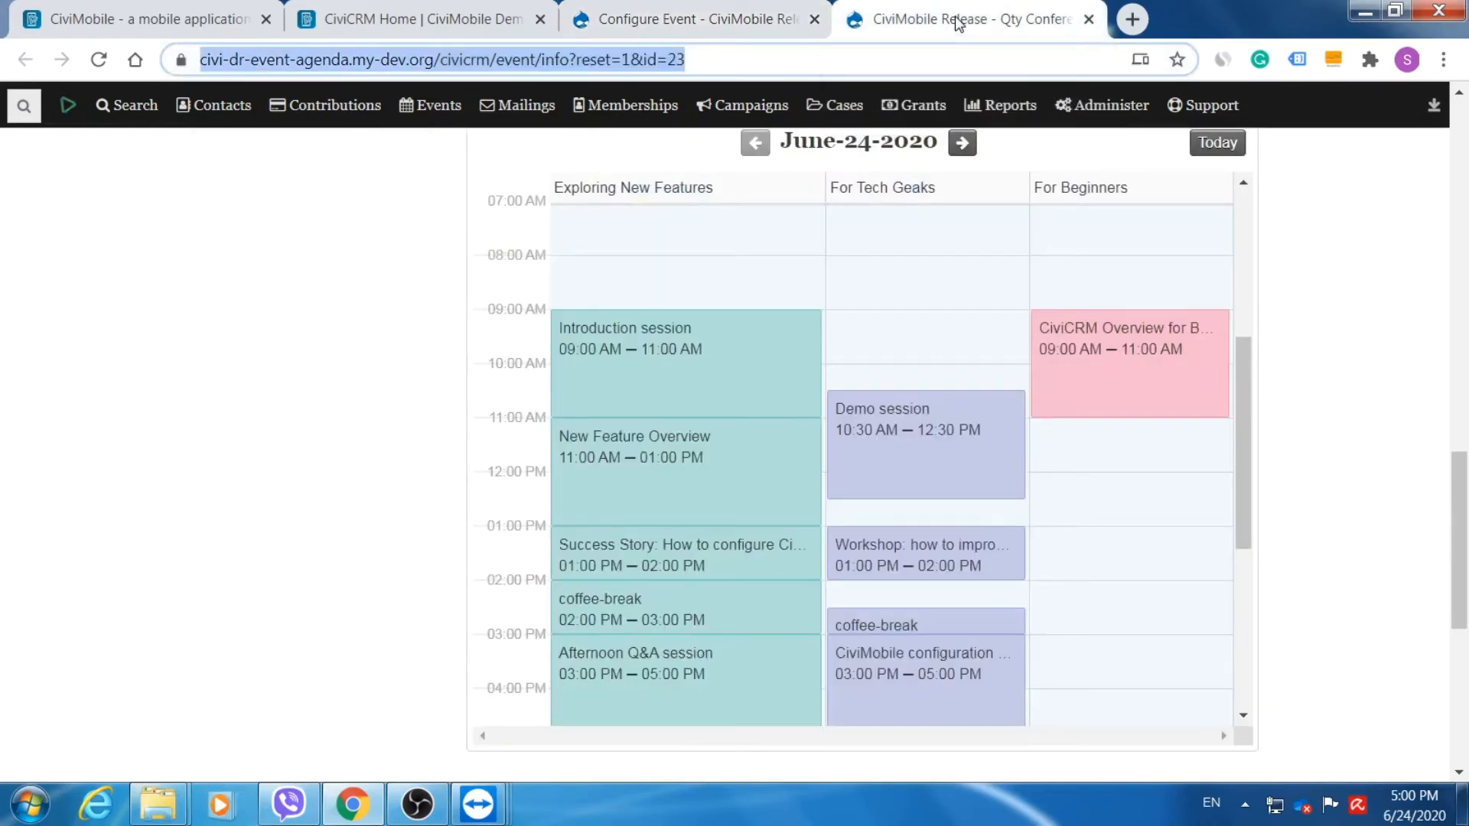
# Reload the public conference page and open the New Feature Overview session from the morning agenda calendar.
pyautogui.moveTo(1461, 481); pyautogui.dragTo(1468, 147)
pyautogui.click(98, 58)
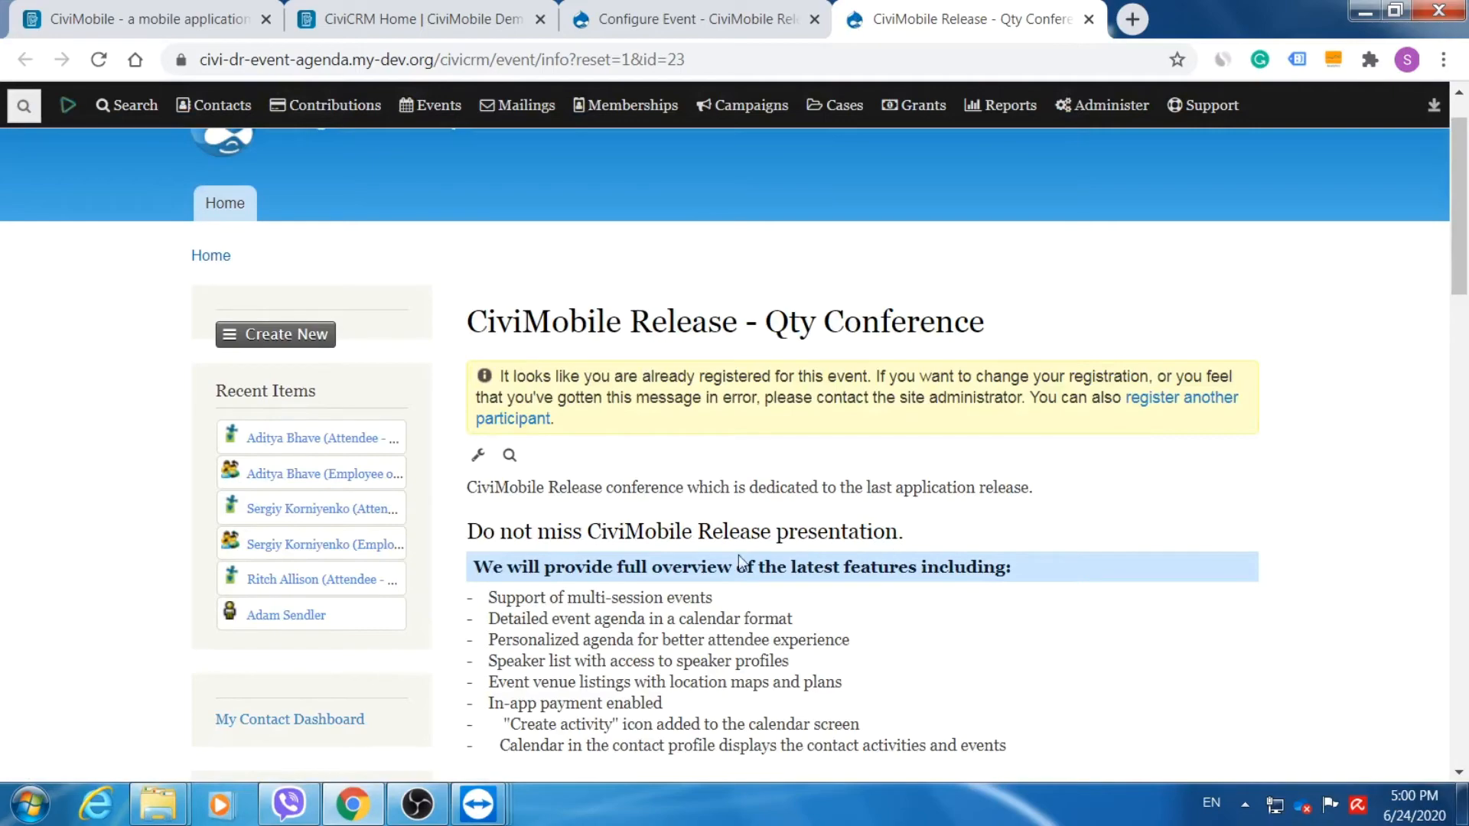
pyautogui.moveTo(1460, 208); pyautogui.dragTo(1465, 545)
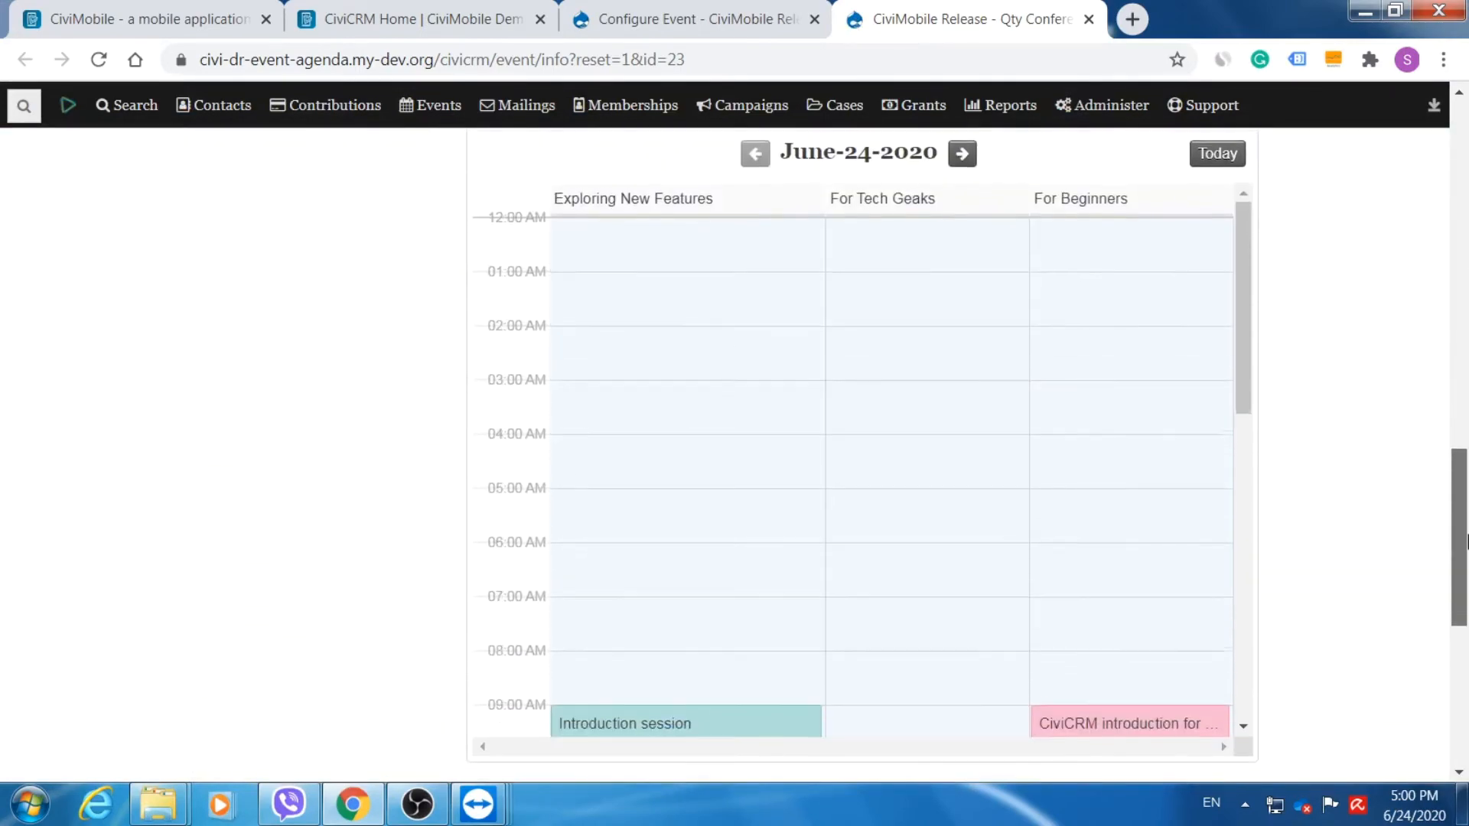
pyautogui.moveTo(1250, 373); pyautogui.dragTo(1267, 541)
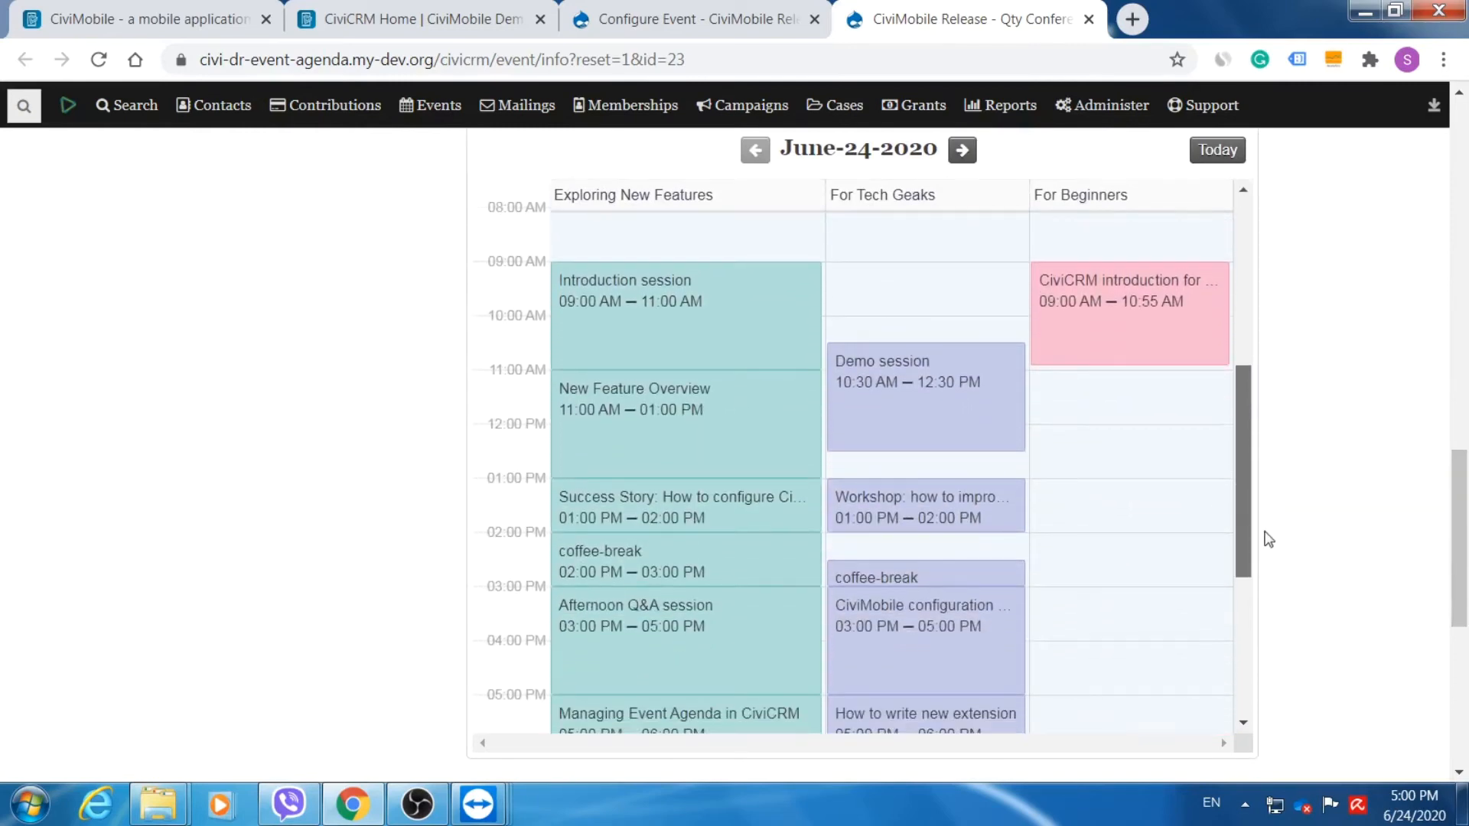
pyautogui.moveTo(650, 398)
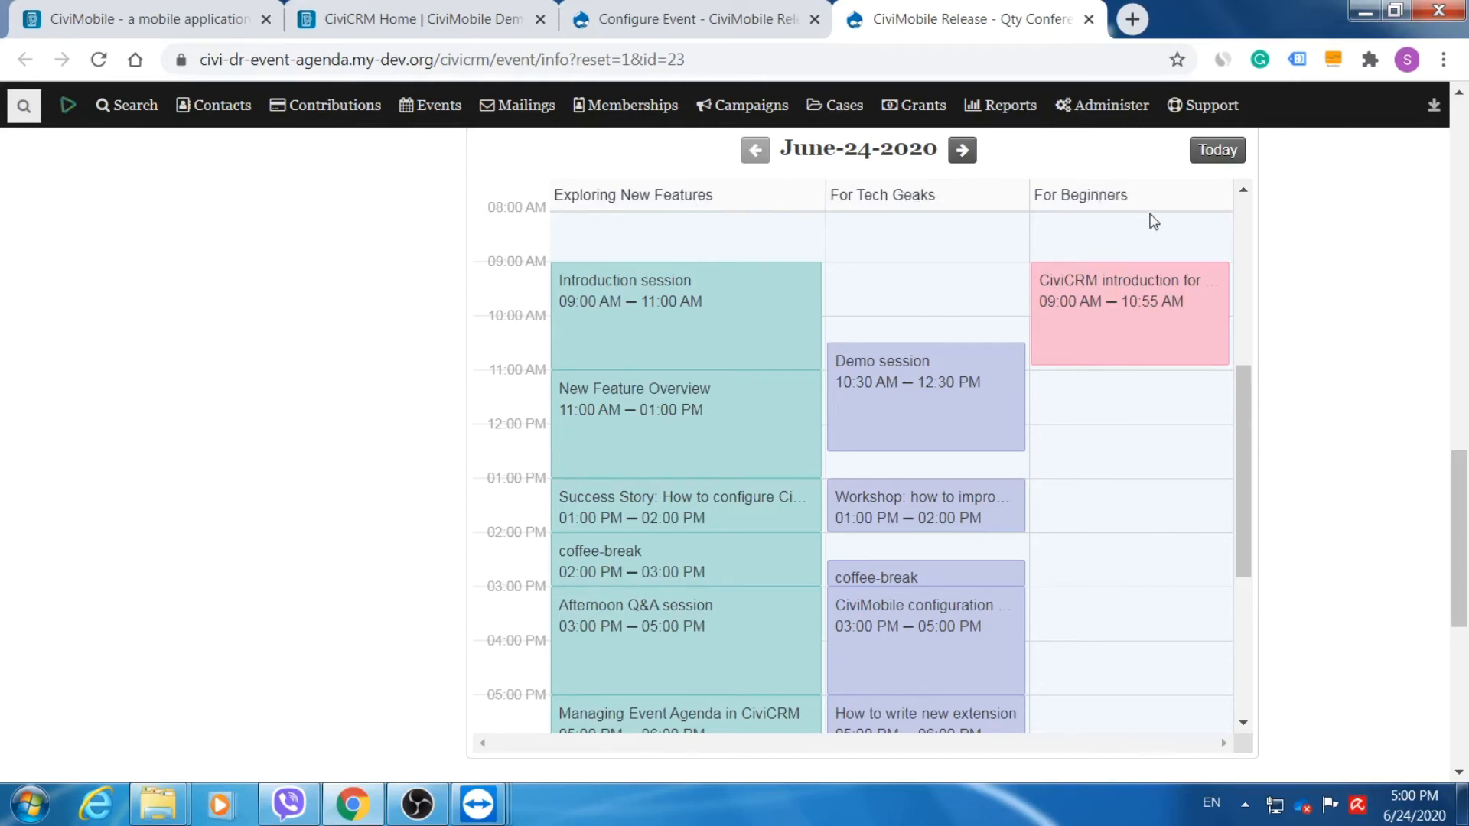
pyautogui.moveTo(1151, 316)
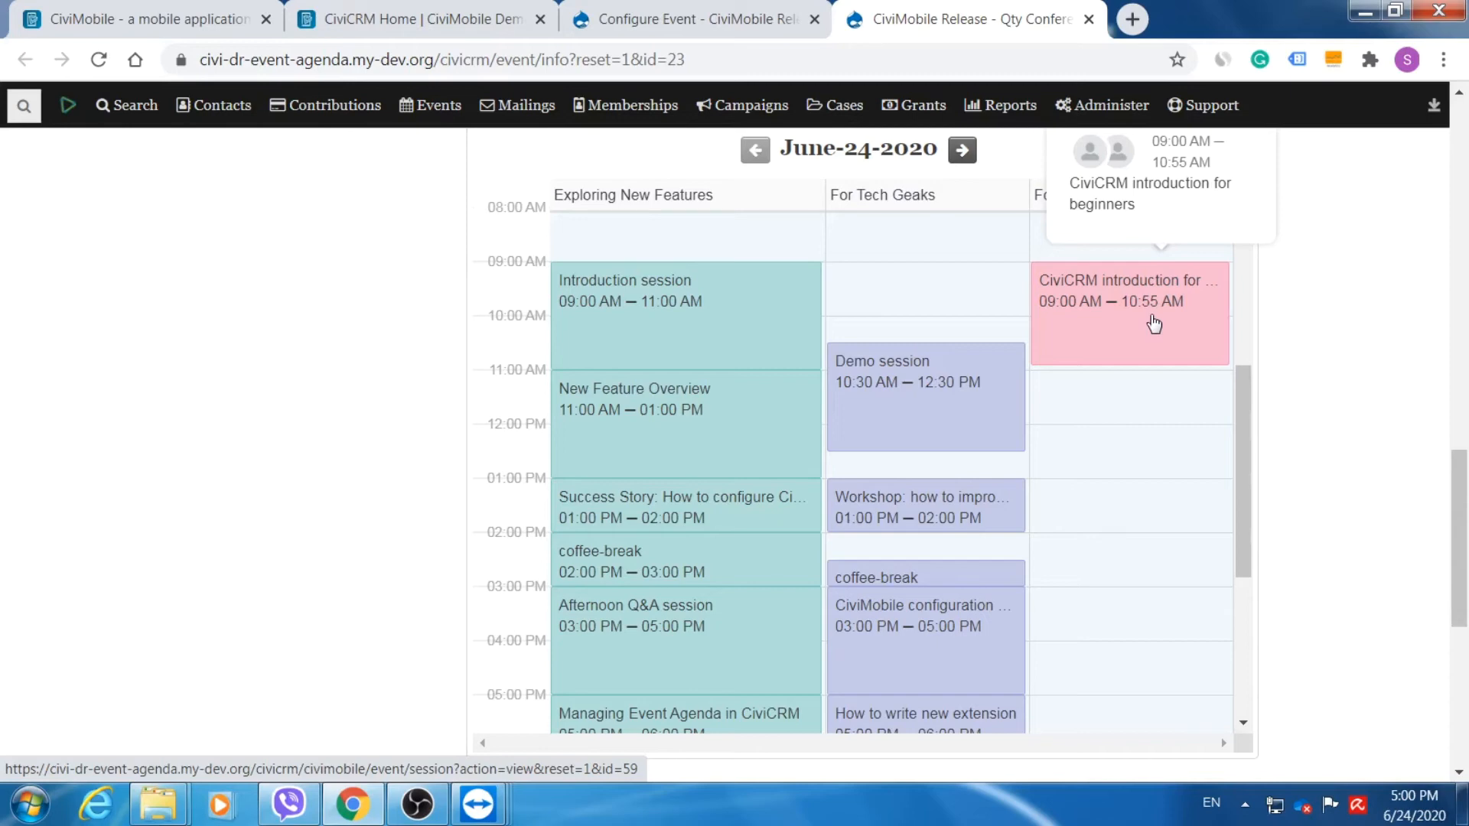
pyautogui.moveTo(681, 430)
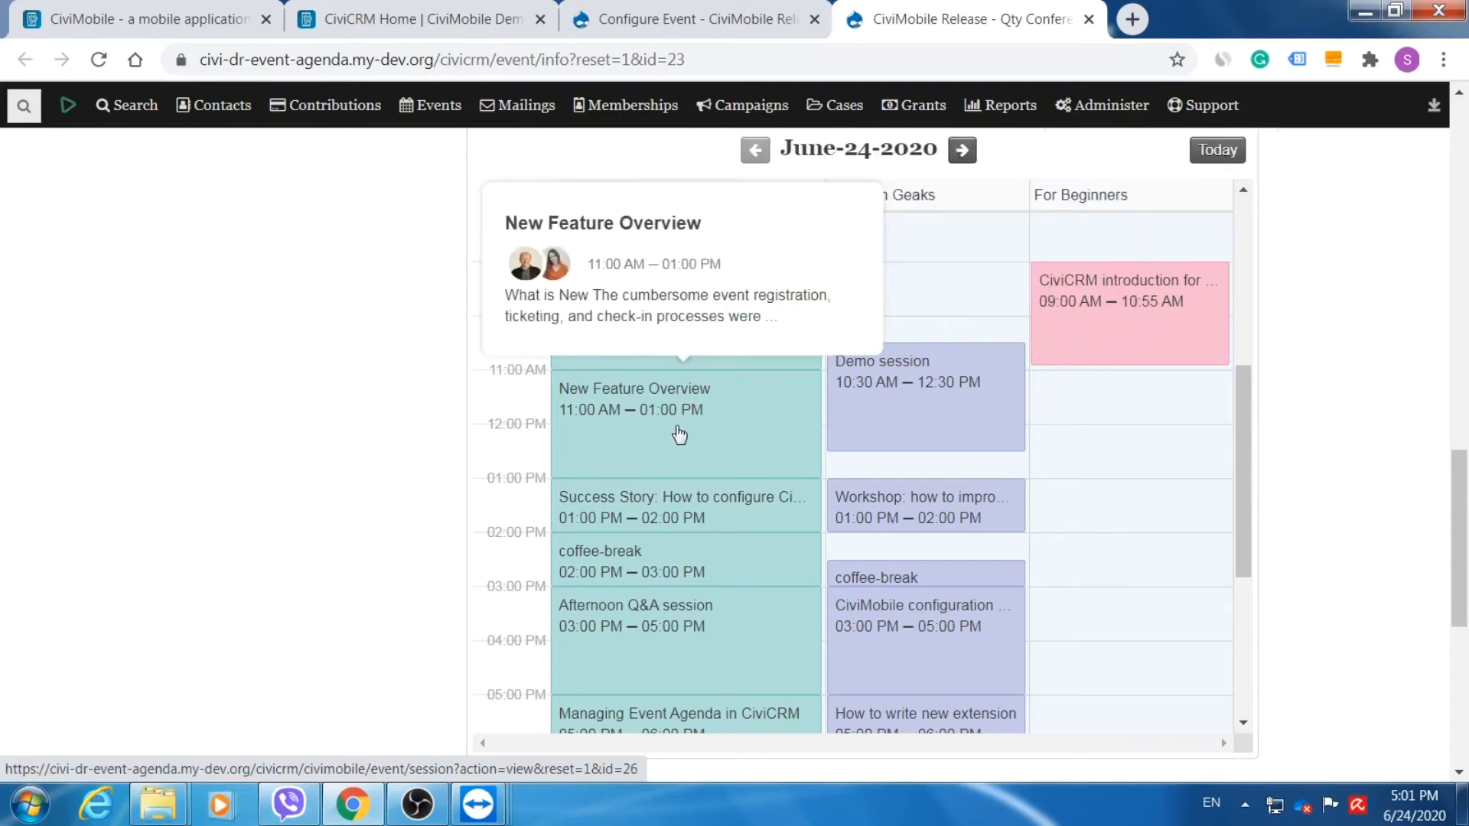
pyautogui.click(680, 435)
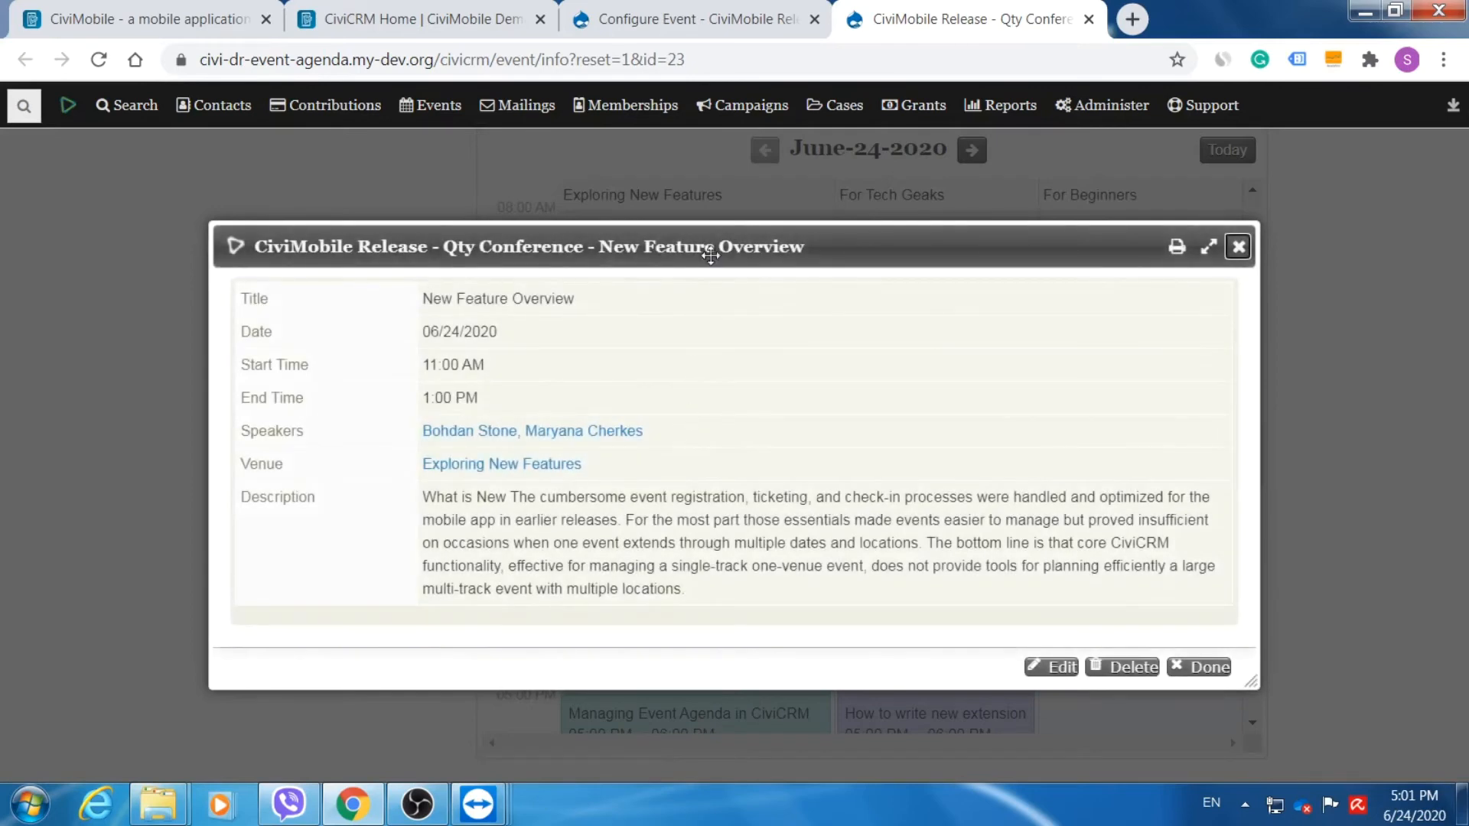
# Open the New Feature Overview session for editing, then cancel without changing it.
pyautogui.moveTo(710, 255); pyautogui.dragTo(711, 212)
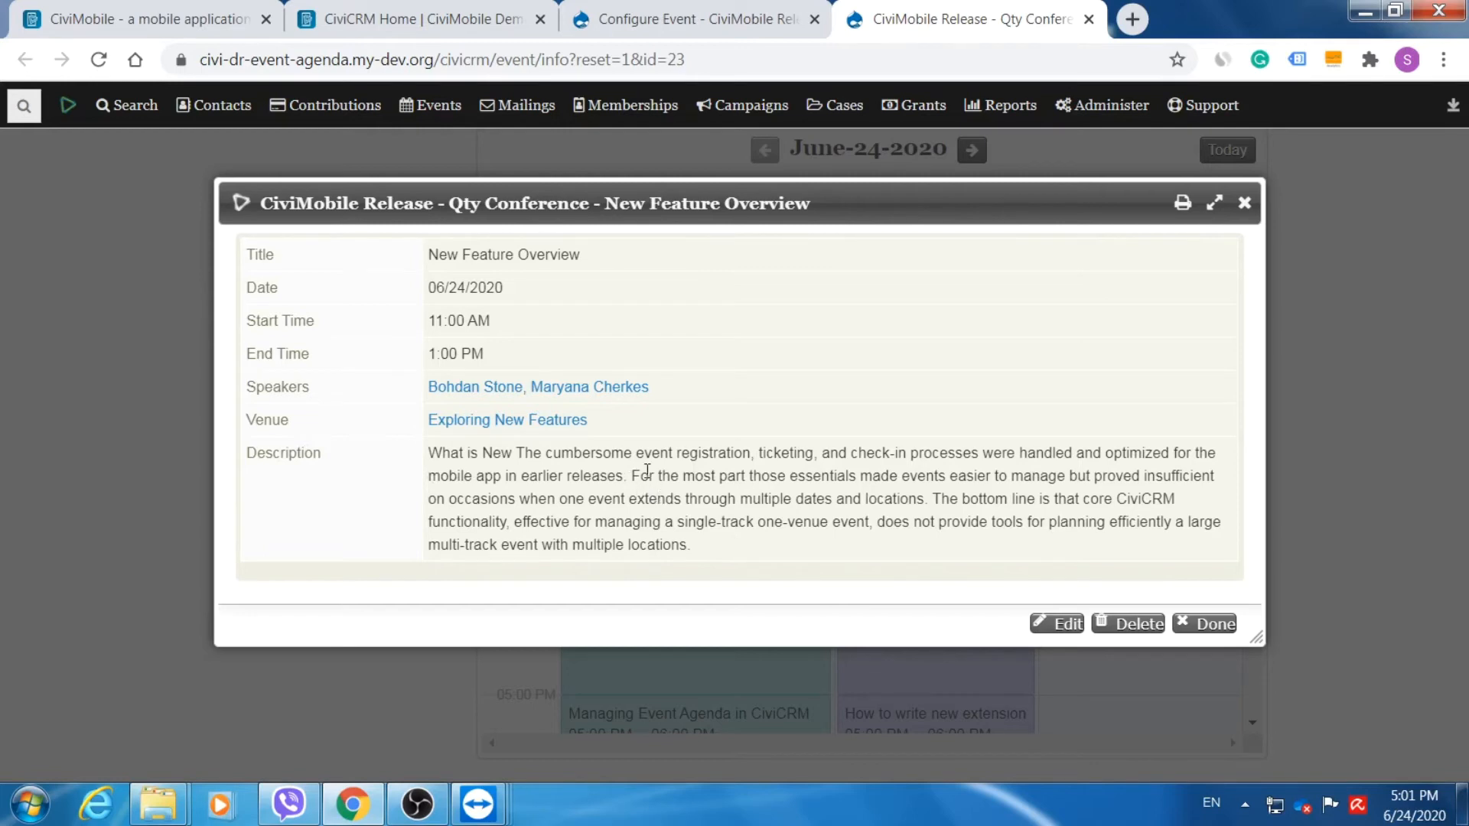
pyautogui.click(1062, 625)
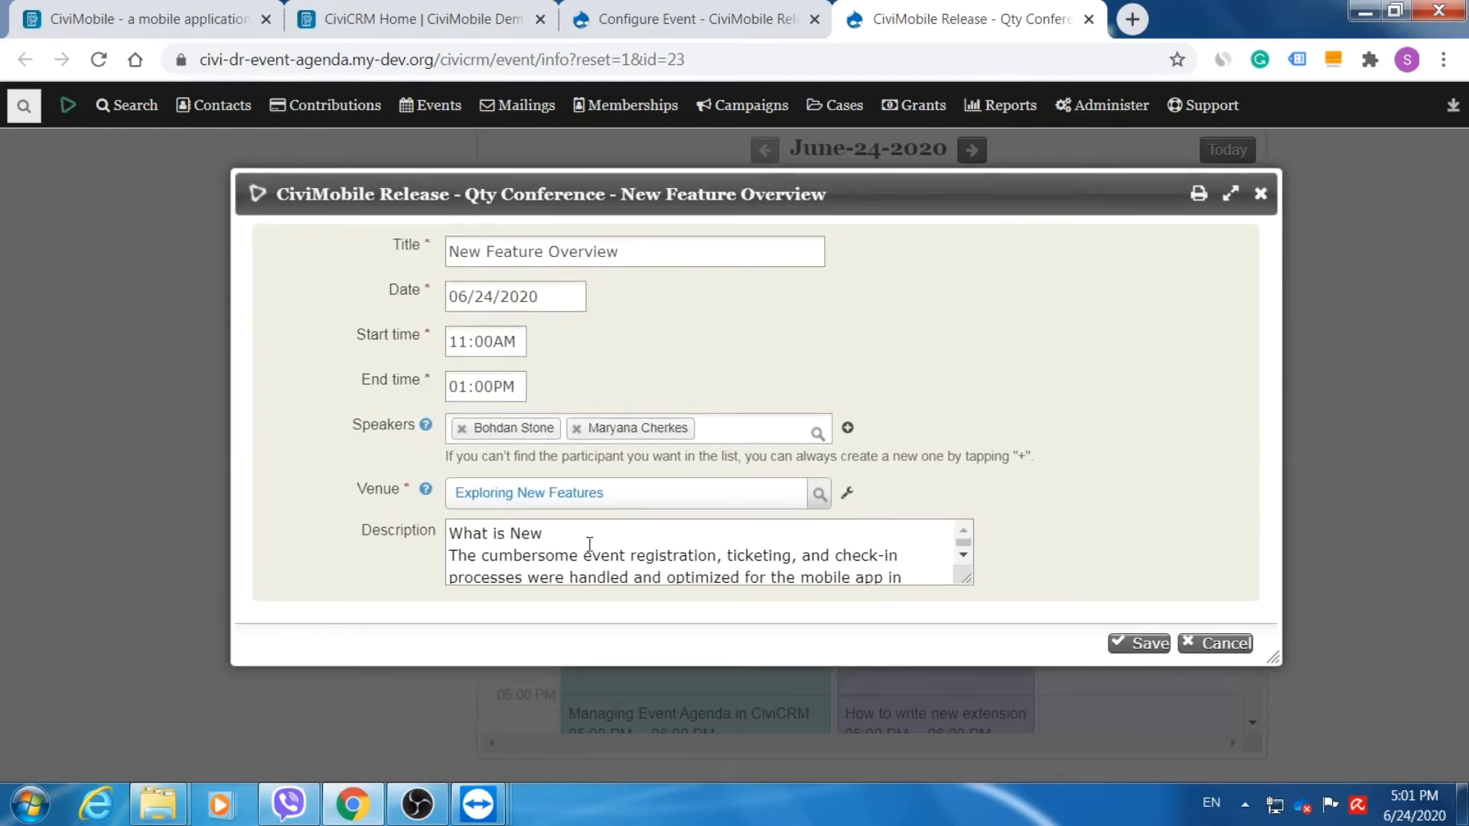
pyautogui.click(1235, 644)
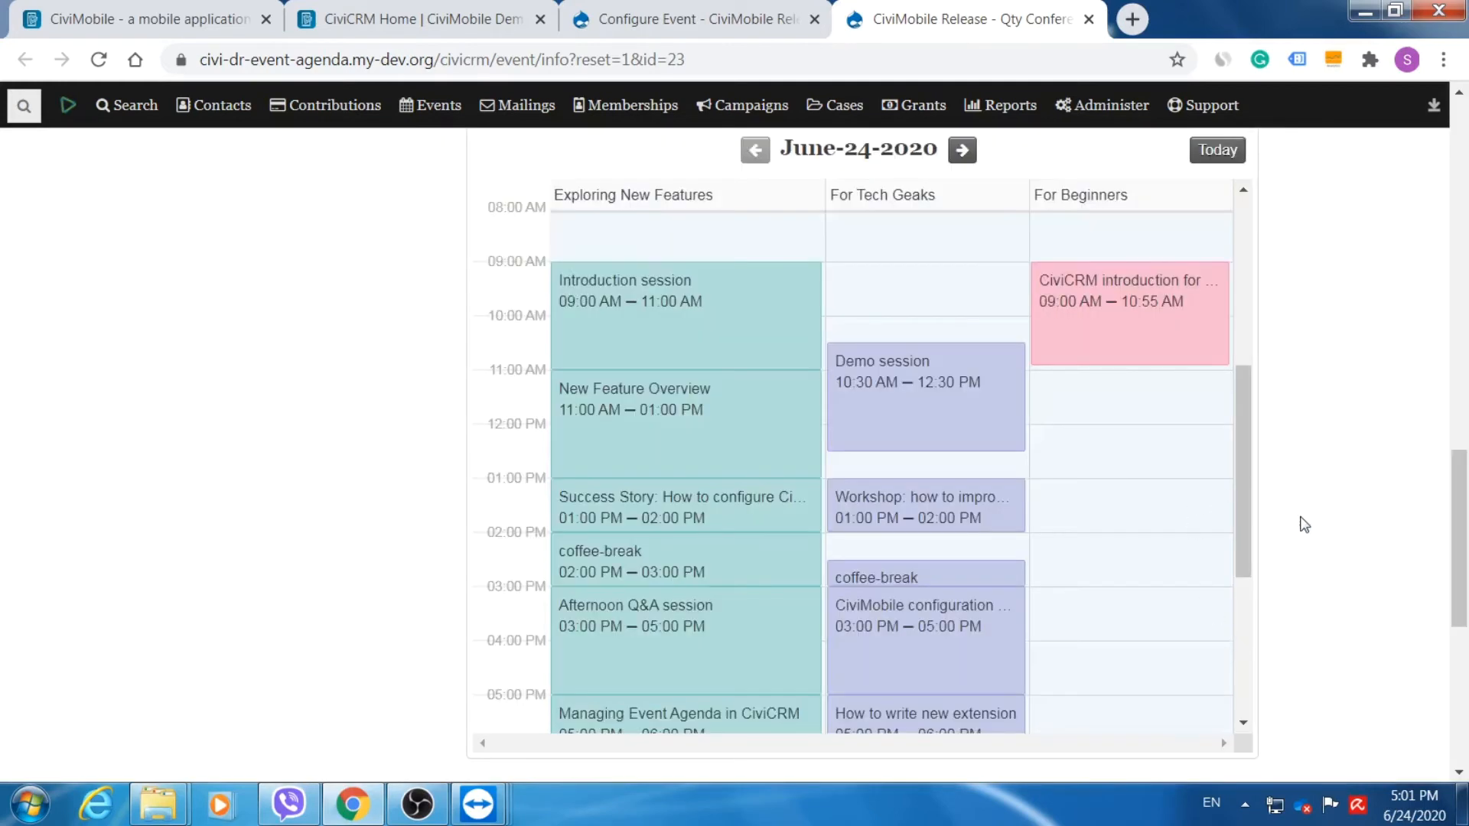
# Move the public agenda to June-25-2020 and copy the event page's web address.
pyautogui.click(963, 151)
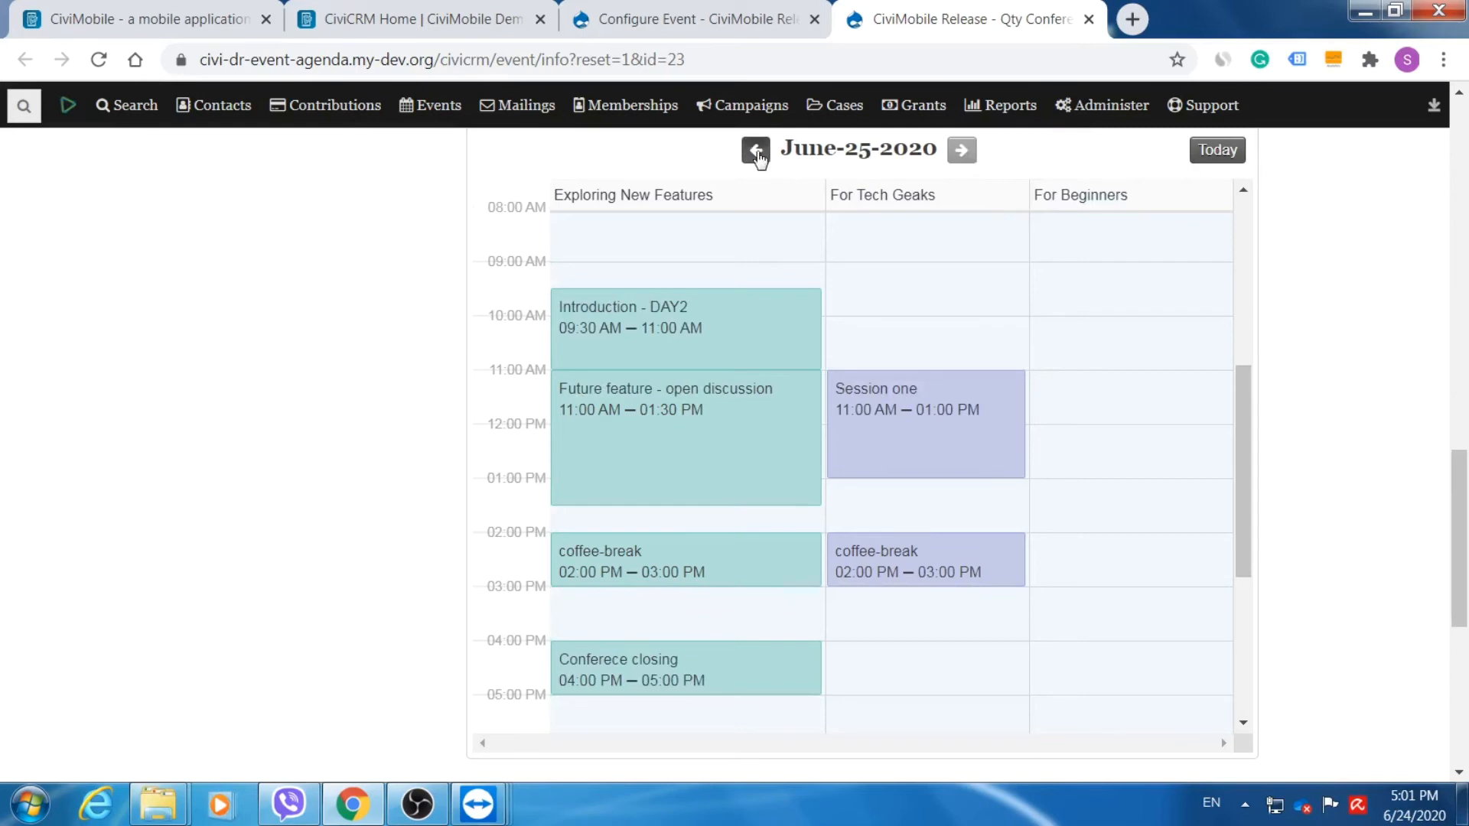
pyautogui.click(757, 154)
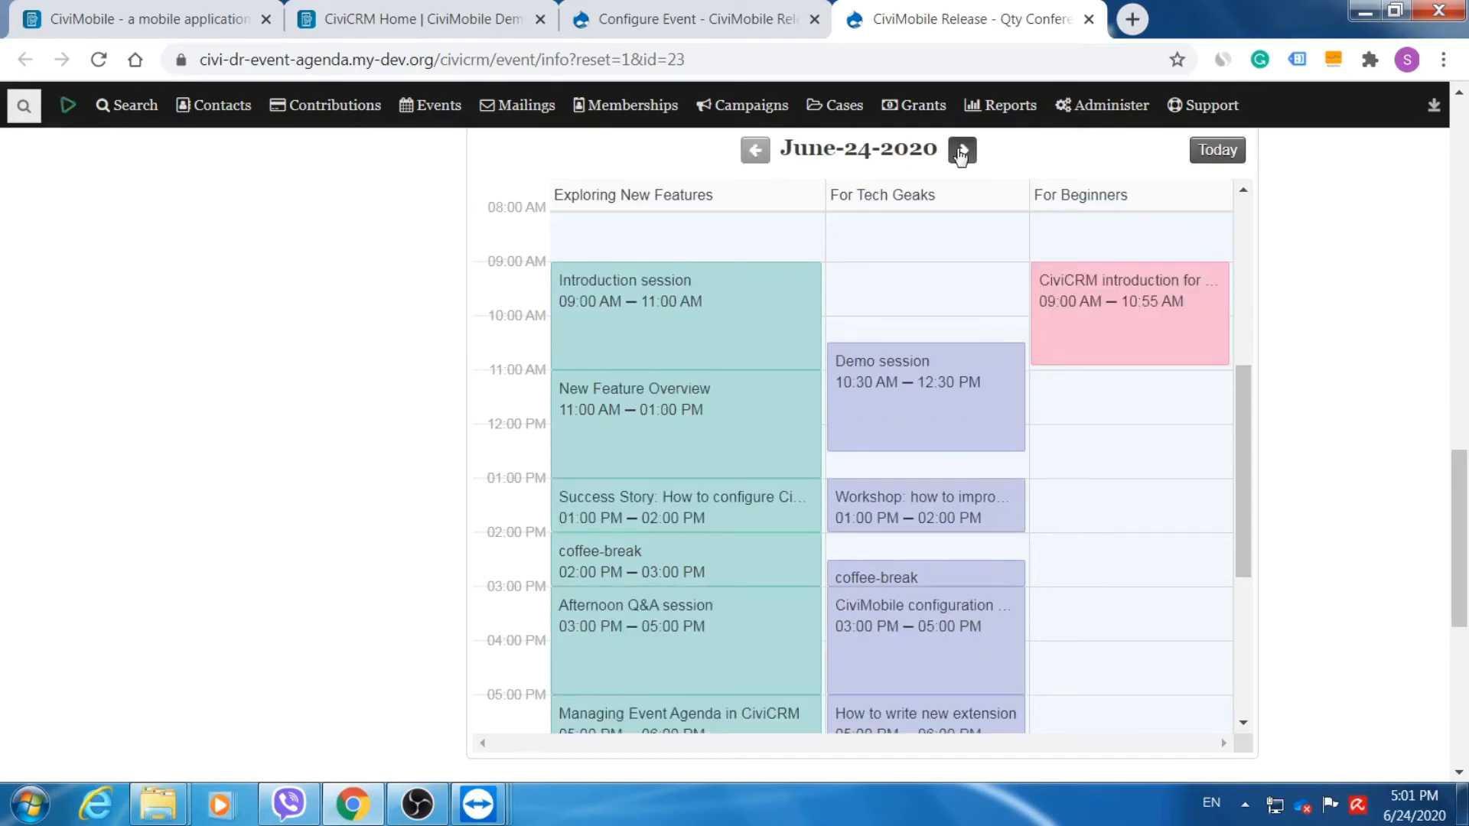
pyautogui.click(962, 152)
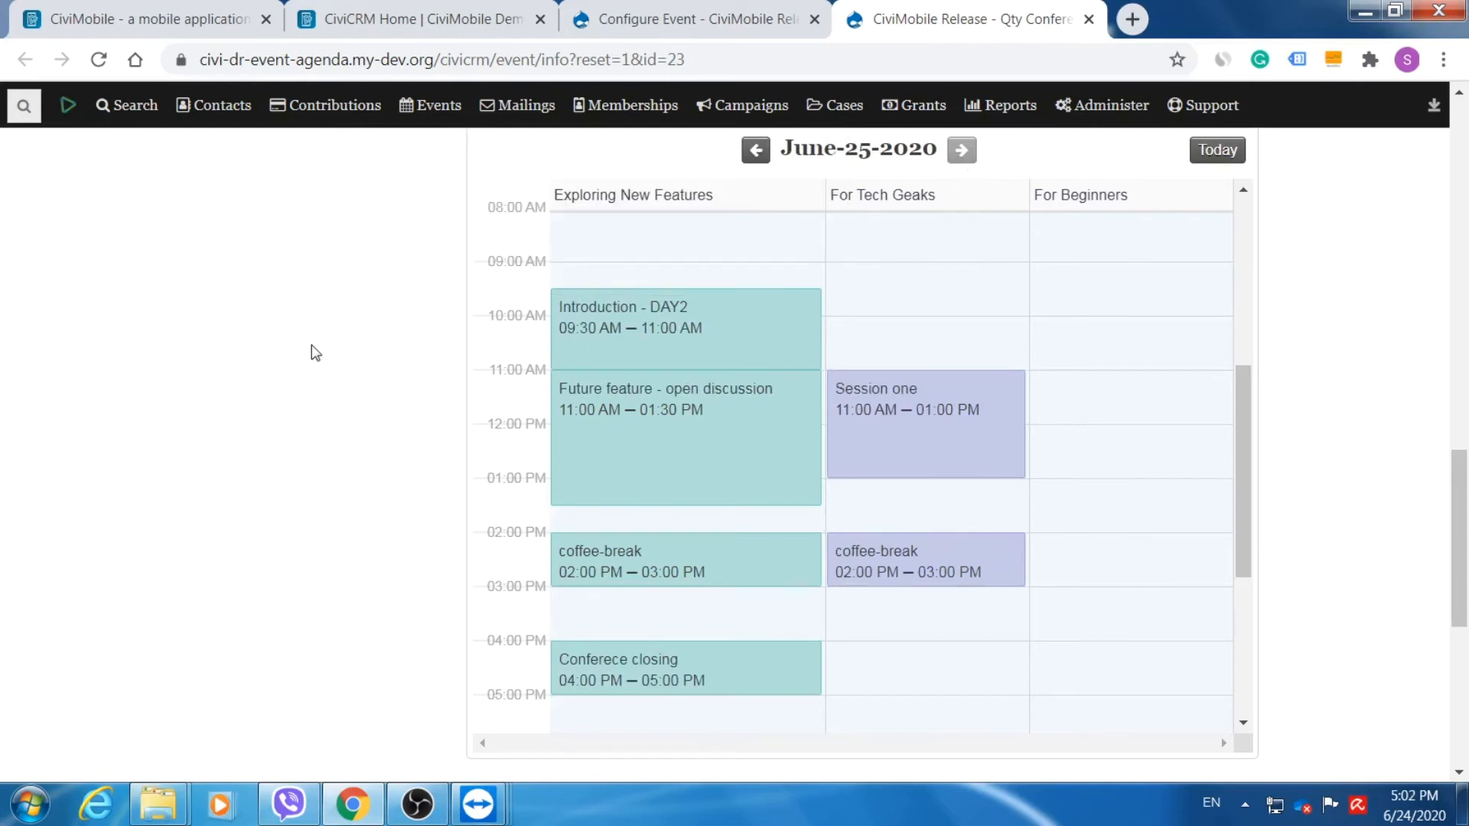
pyautogui.click(418, 62)
pyautogui.hotkey('ctrl', 'c')
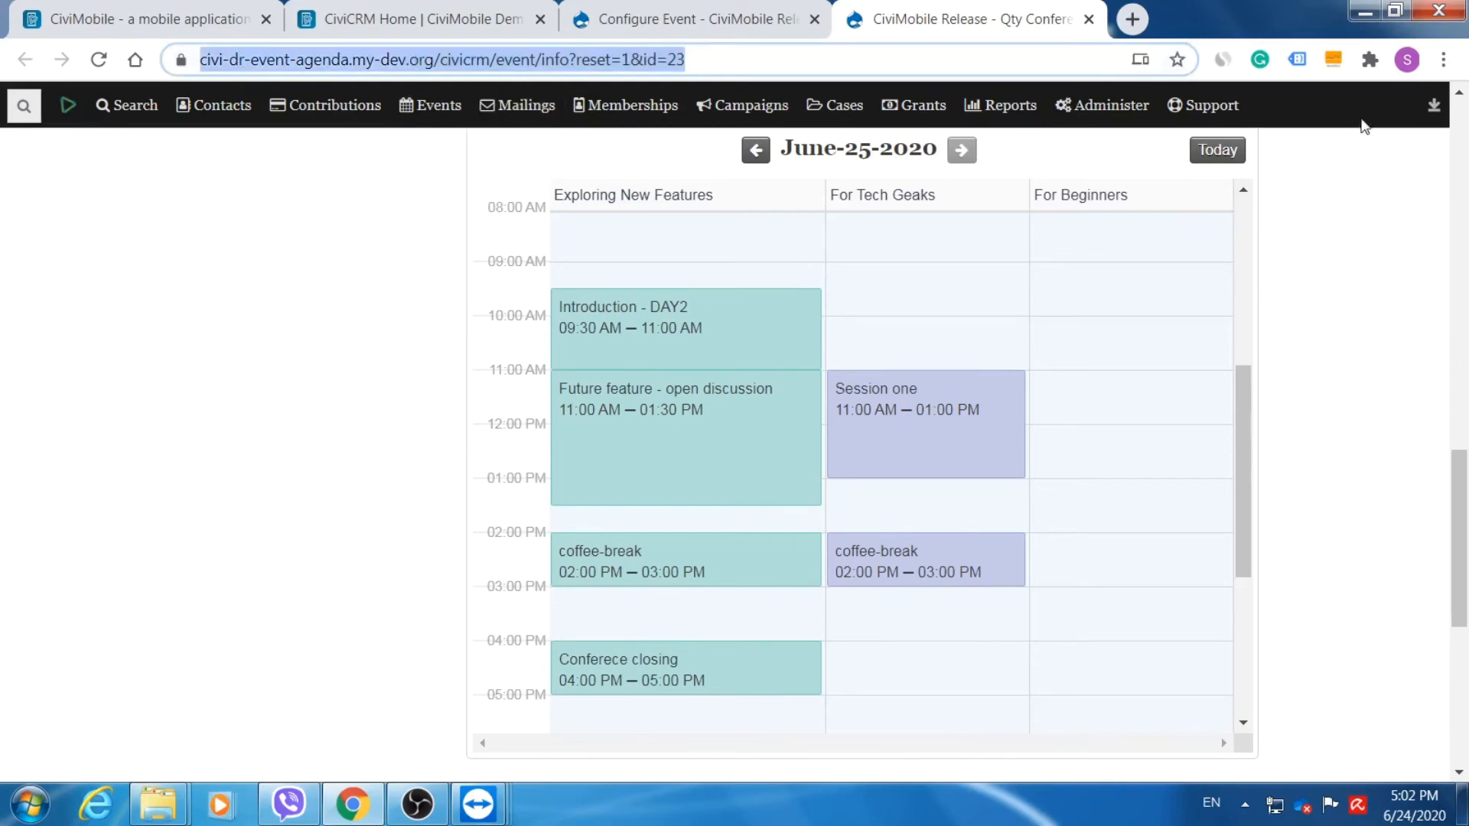
pyautogui.click(1444, 59)
# Open a private browsing window and load the copied event page address.
pyautogui.click(1316, 149)
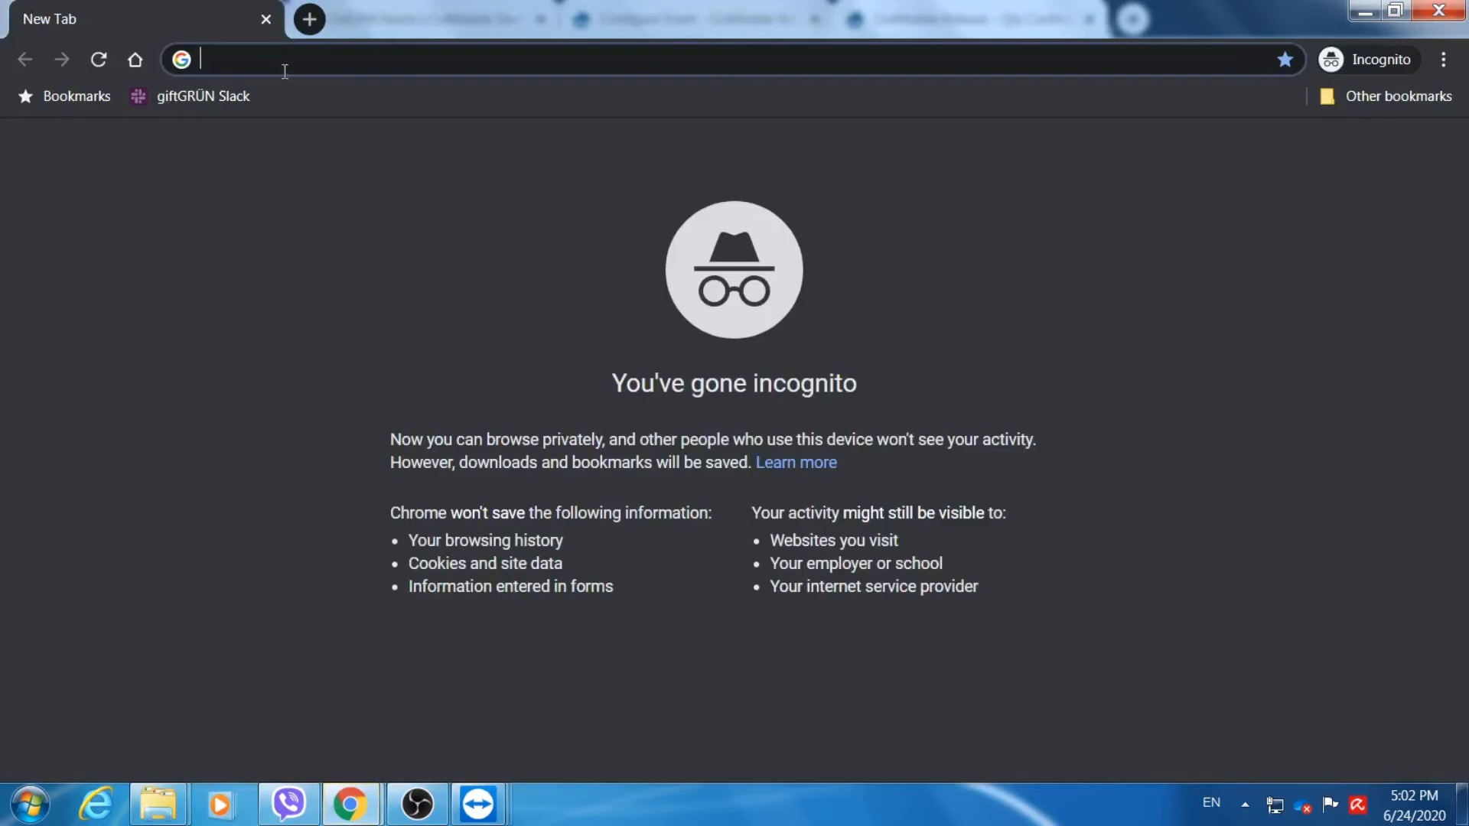
pyautogui.hotkey('ctrl', 'v')
pyautogui.press('Return')
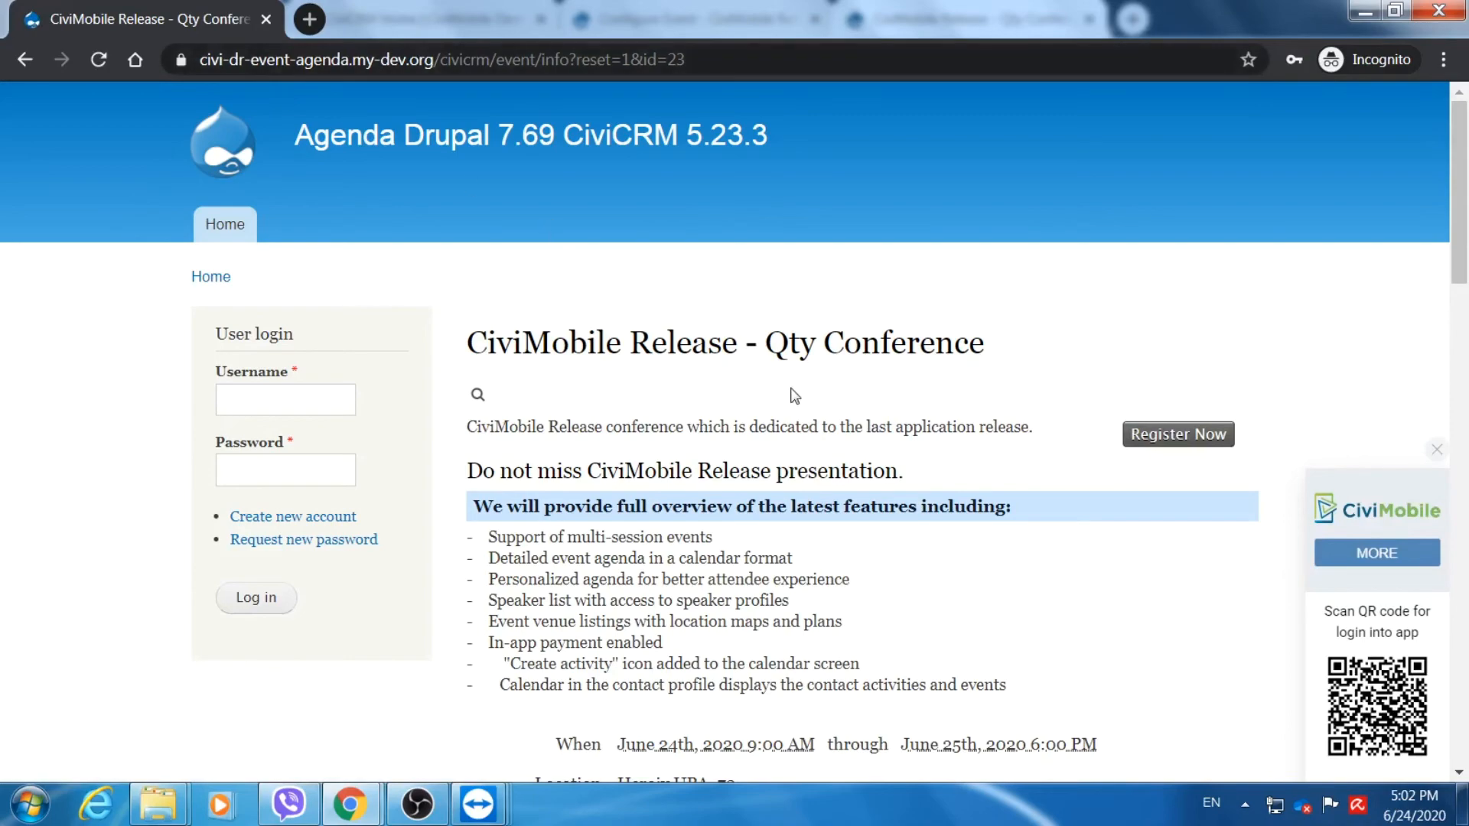
# Scroll to the June-24-2020 agenda calendar, bring 8 AM into view, and preview sessions.
pyautogui.scroll(-1, 661, 402)
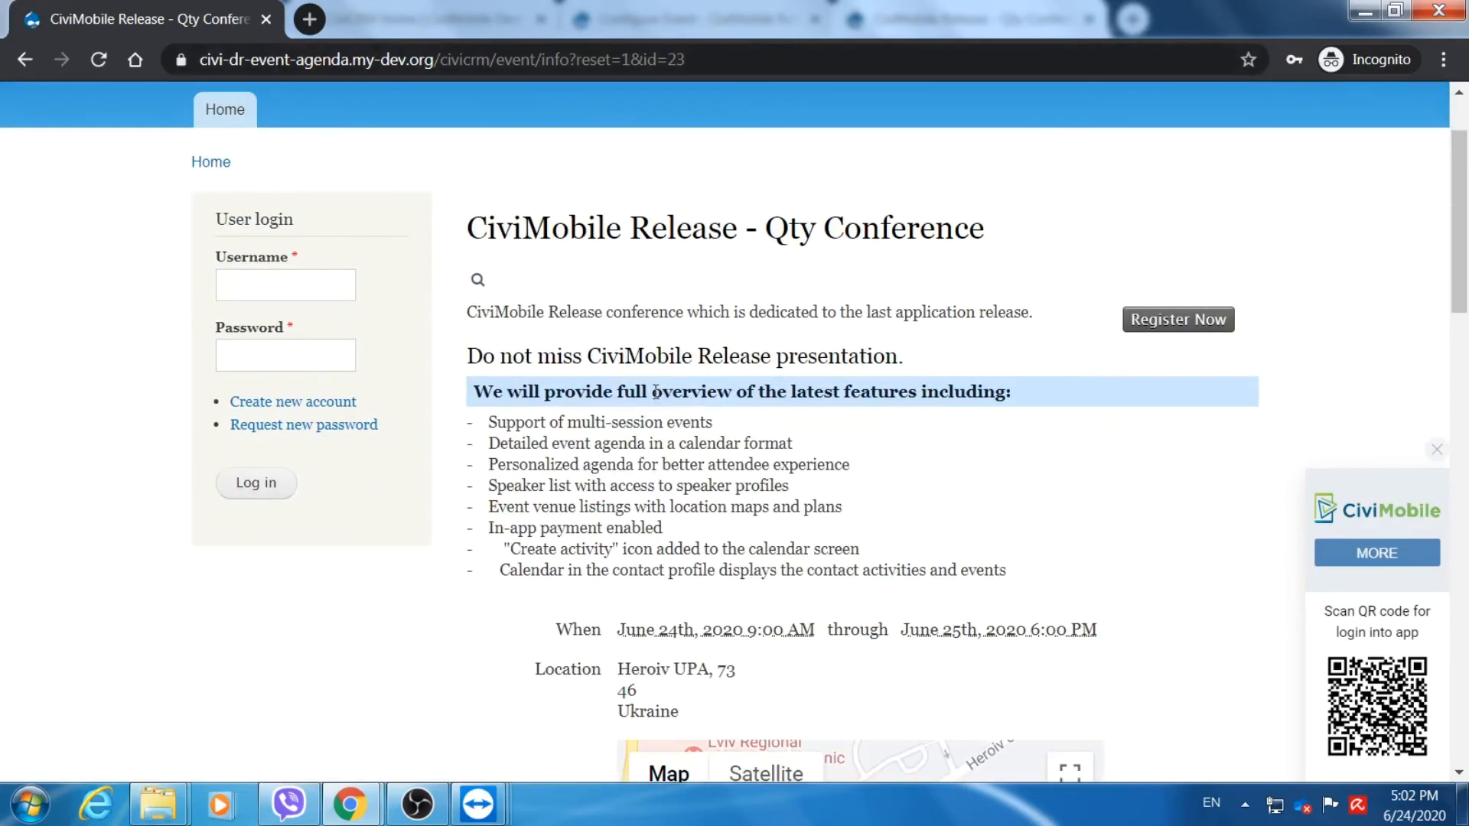
pyautogui.scroll(-8, 655, 395)
pyautogui.scroll(-4, 655, 393)
pyautogui.moveTo(1236, 253); pyautogui.dragTo(1266, 459)
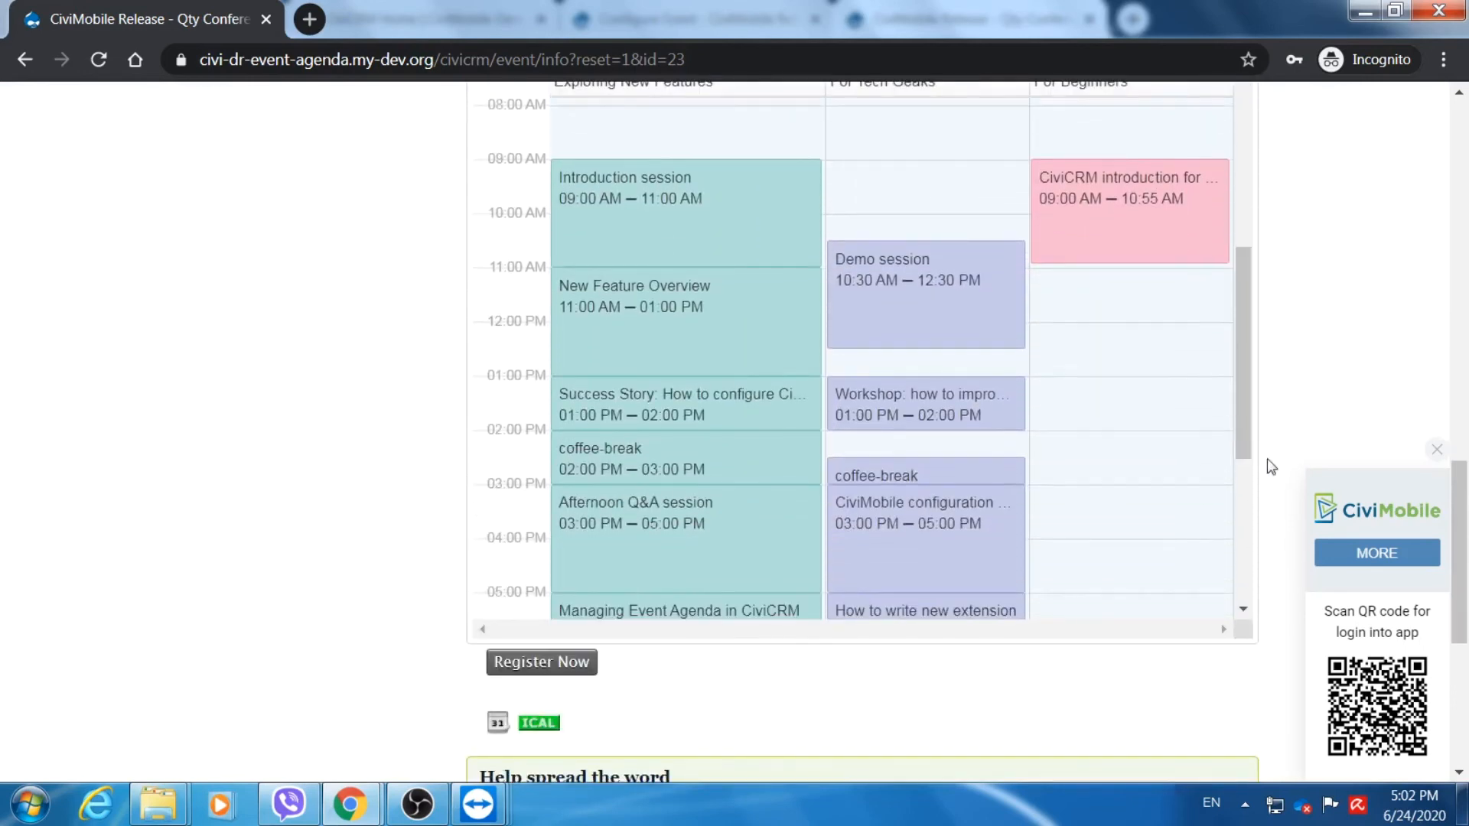
pyautogui.moveTo(1465, 578); pyautogui.dragTo(1466, 547)
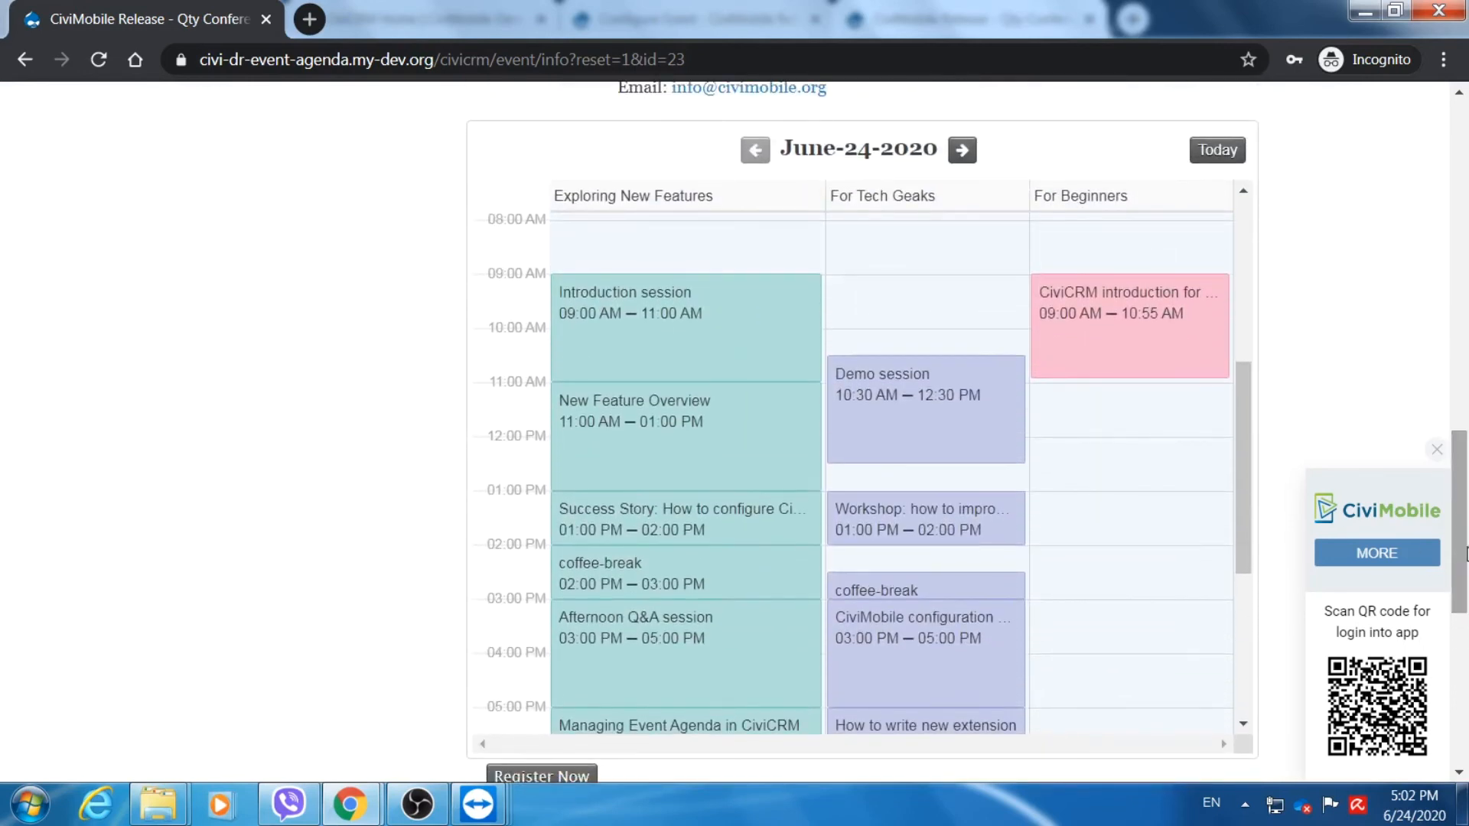
pyautogui.moveTo(1017, 384)
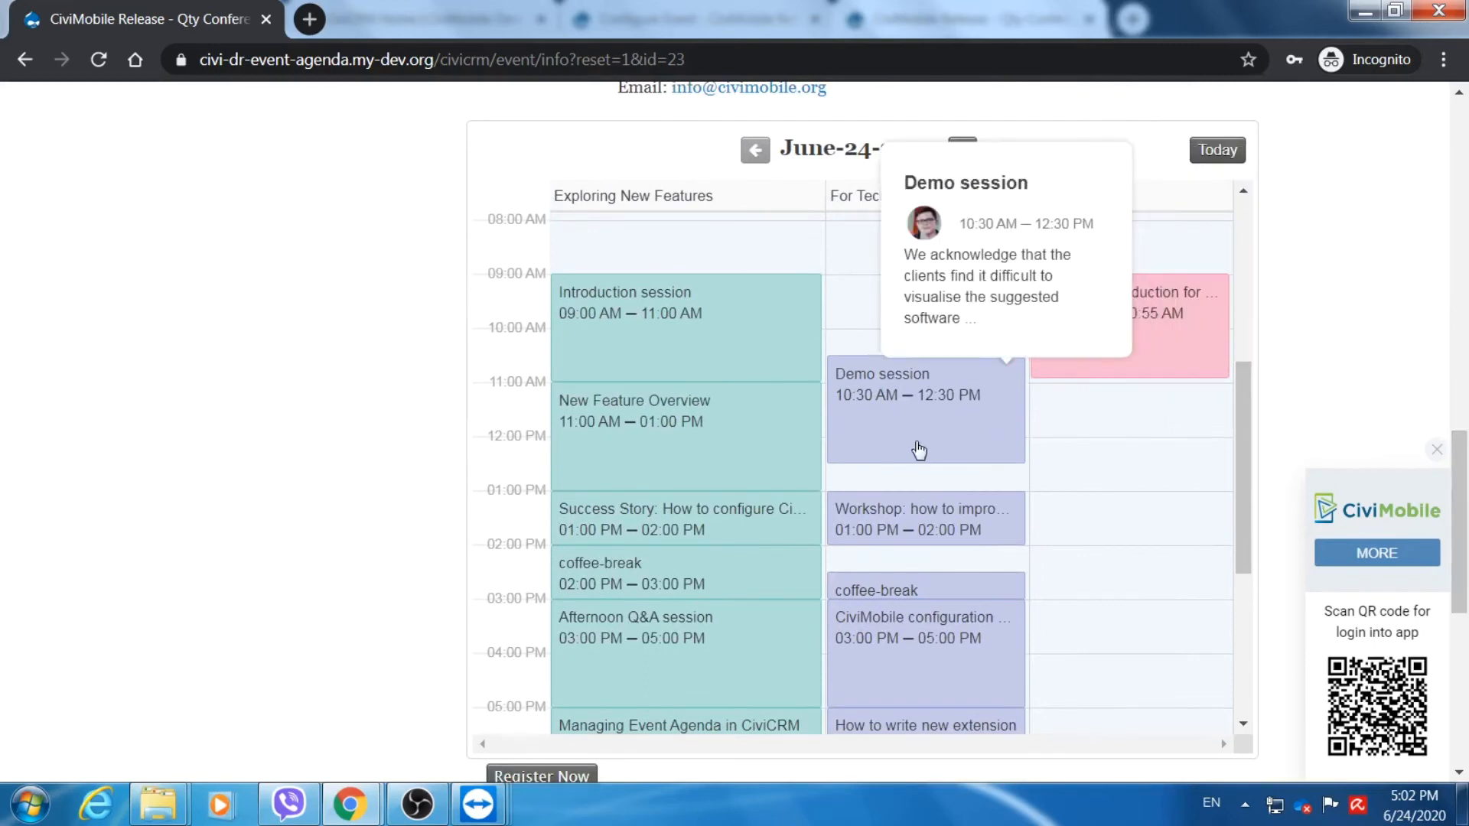
pyautogui.moveTo(733, 357)
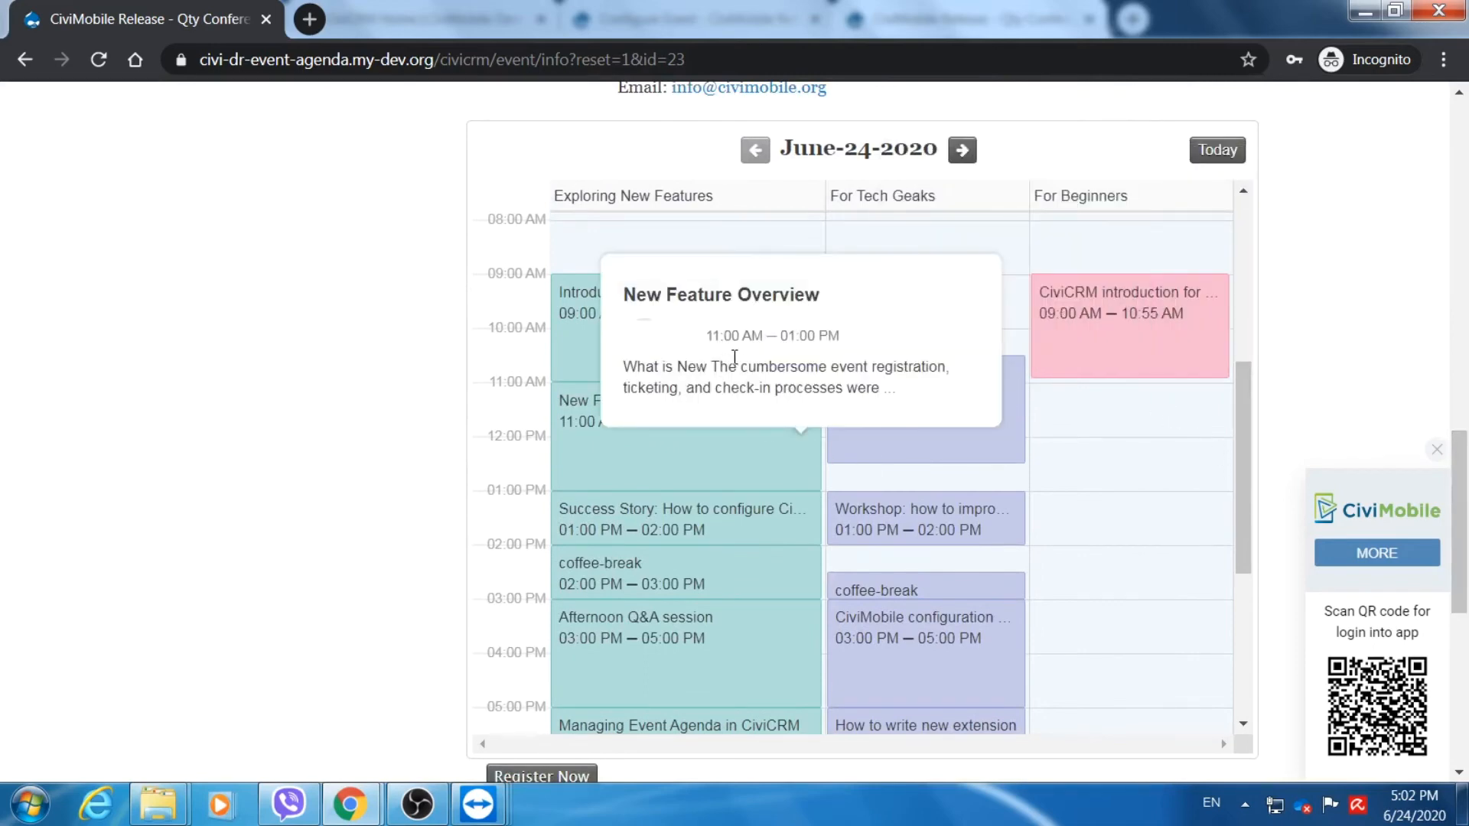
# View the New Feature Overview session and its first speaker's profile and bio.
pyautogui.click(707, 460)
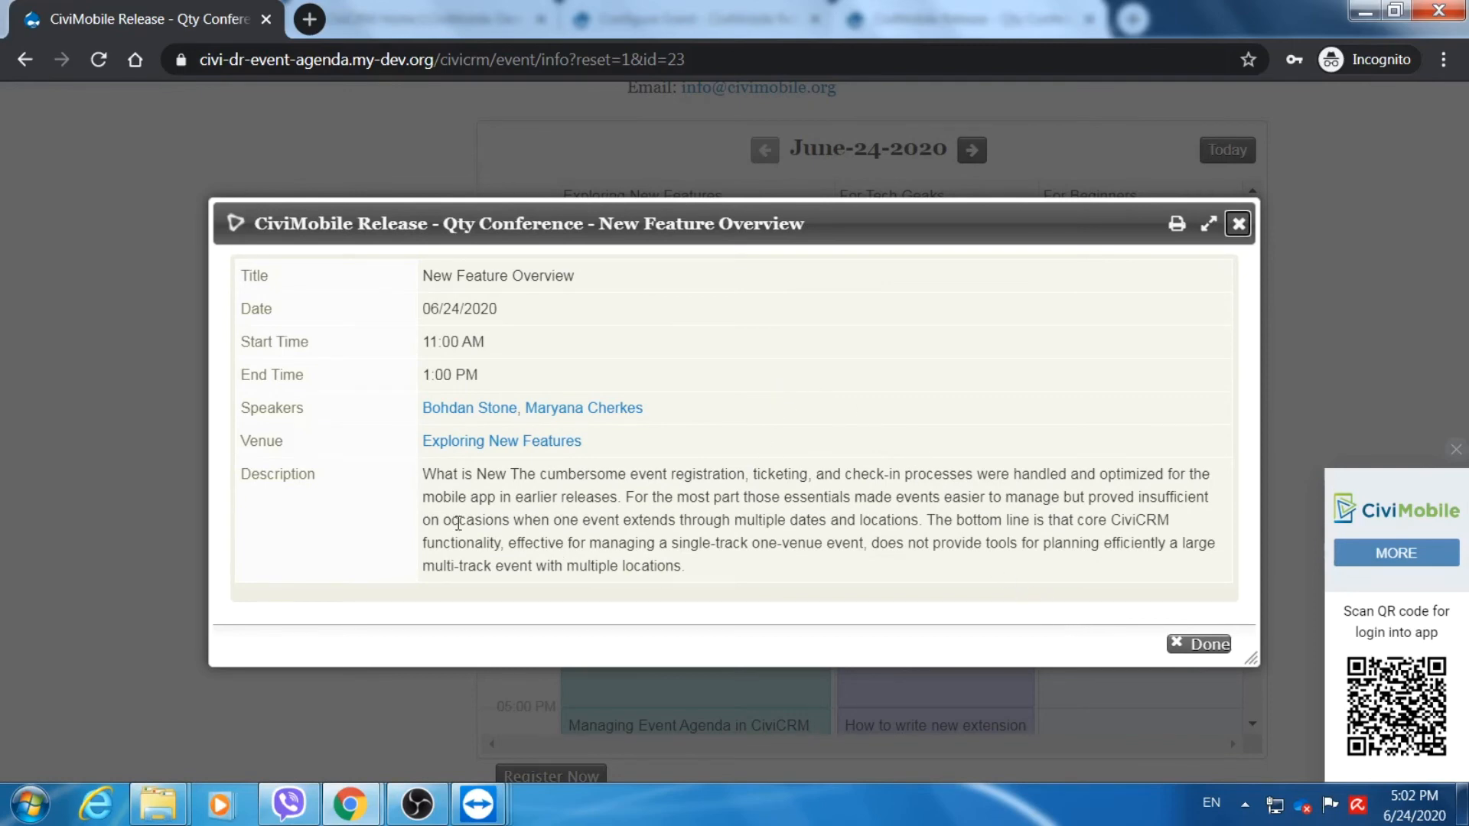
pyautogui.click(467, 417)
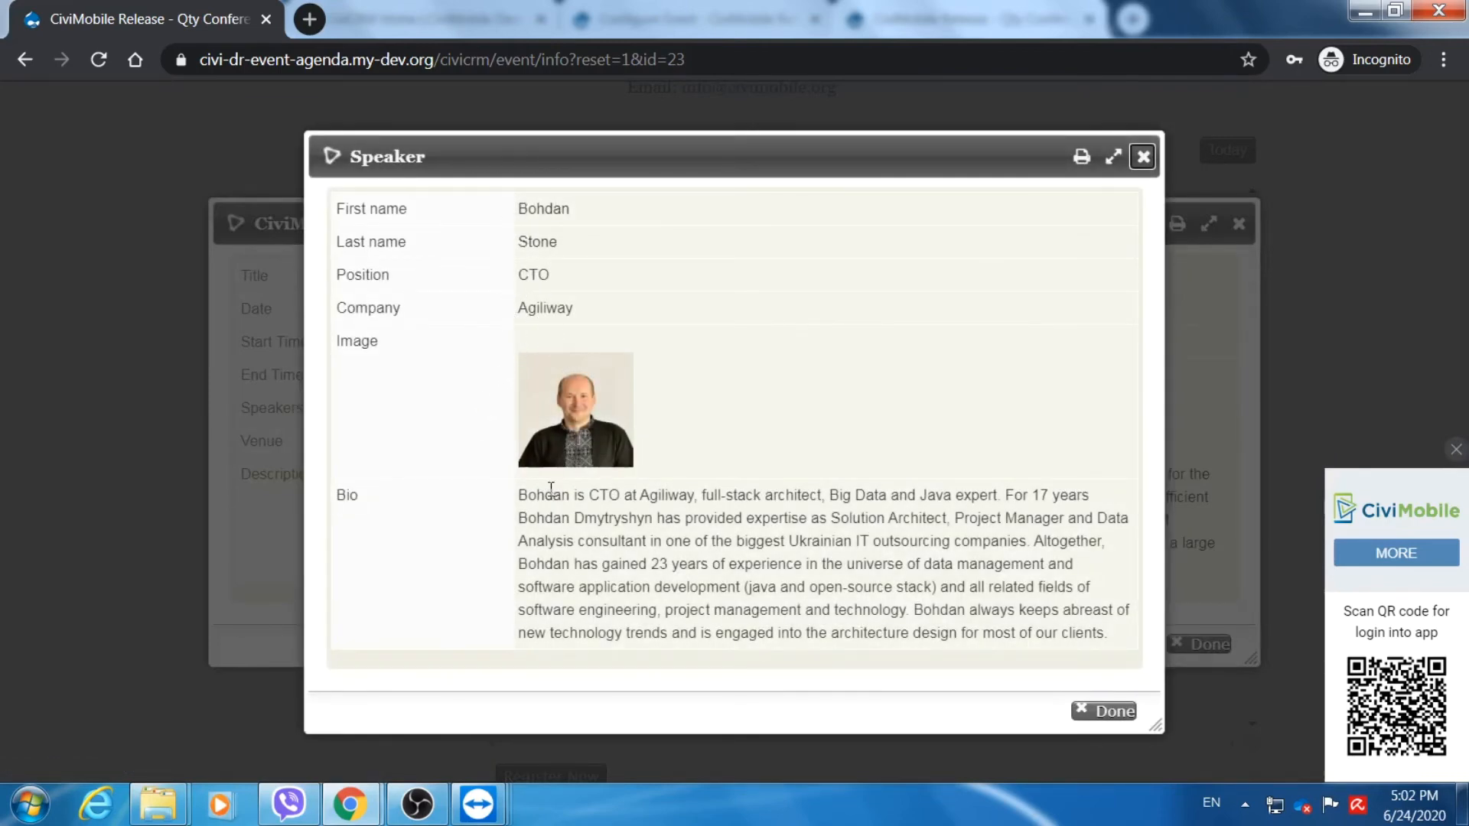
pyautogui.moveTo(526, 497); pyautogui.dragTo(1101, 670)
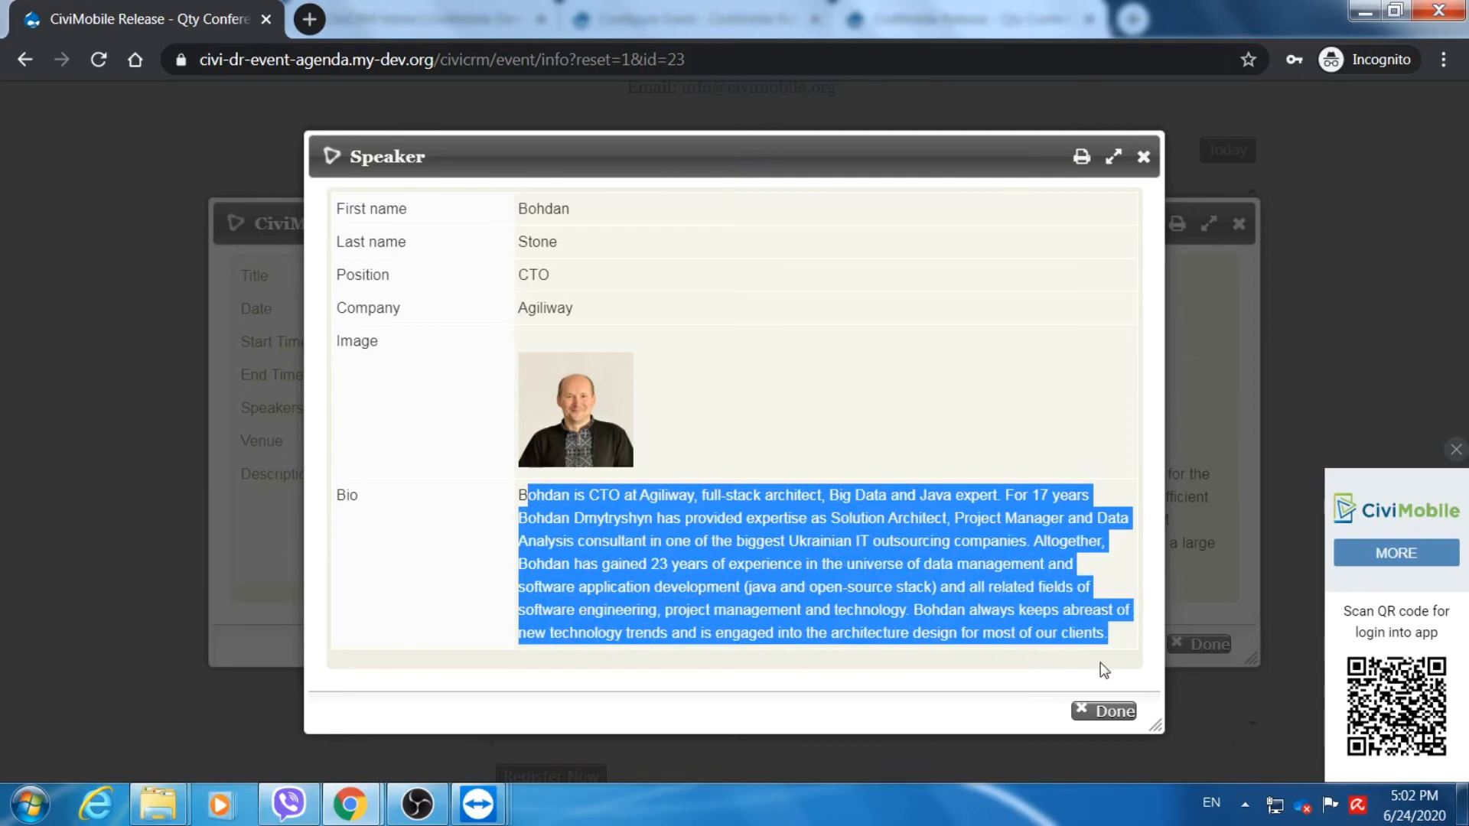
pyautogui.click(1105, 715)
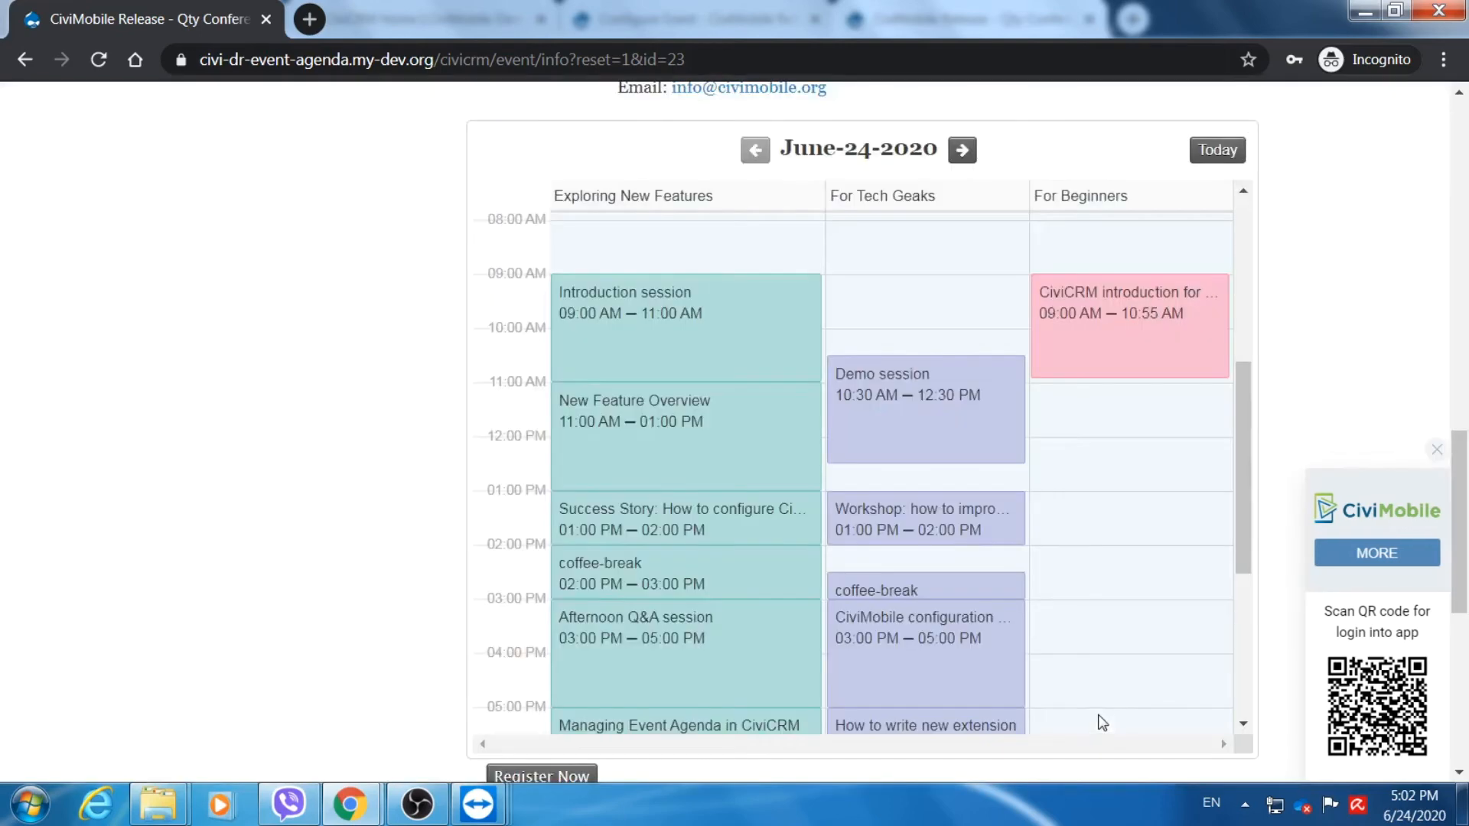
# Scroll back to the top of the public event page.
pyautogui.scroll(1, 1243, 481)
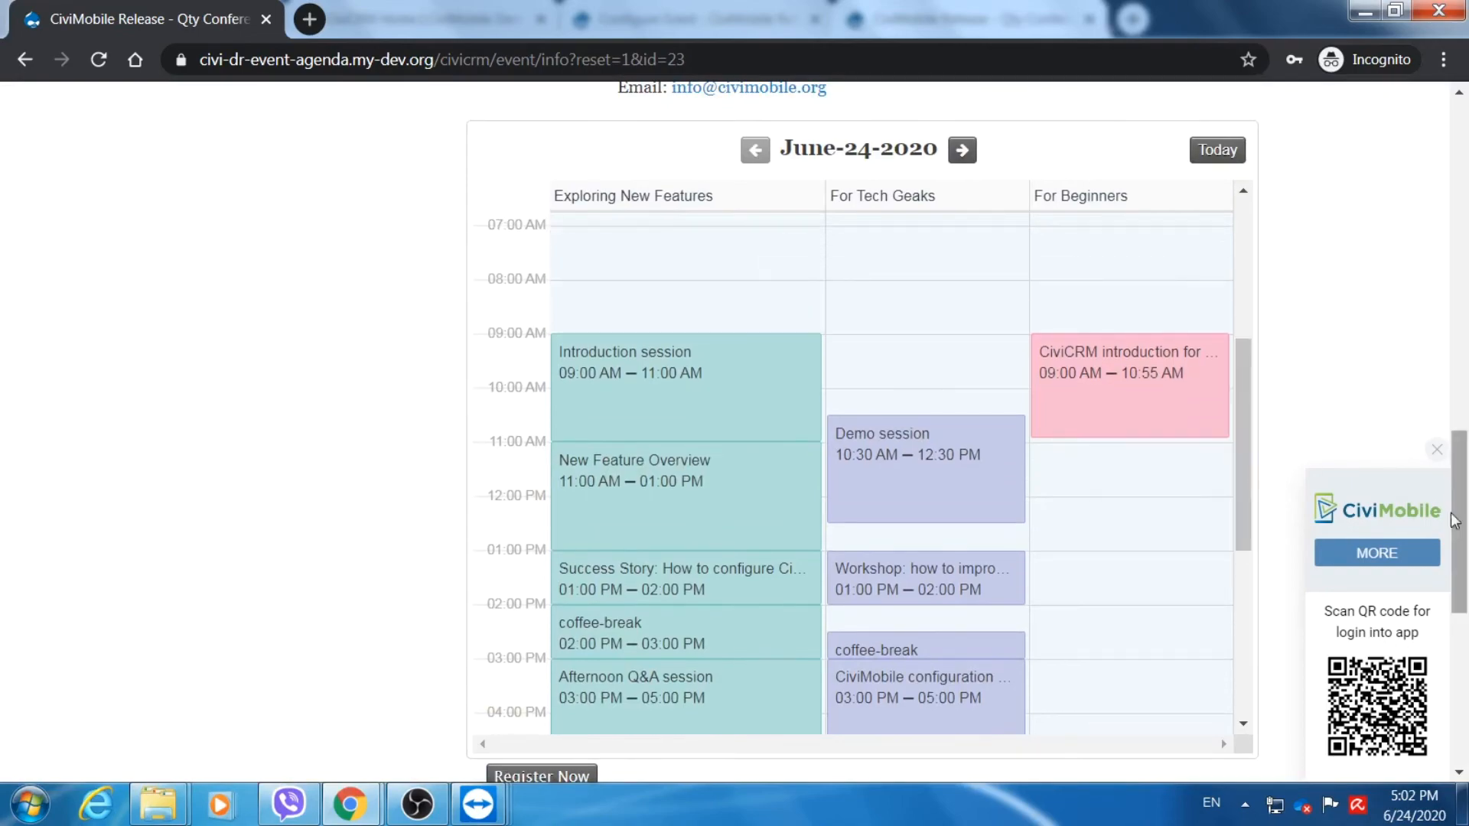
pyautogui.moveTo(1463, 539); pyautogui.dragTo(1460, 214)
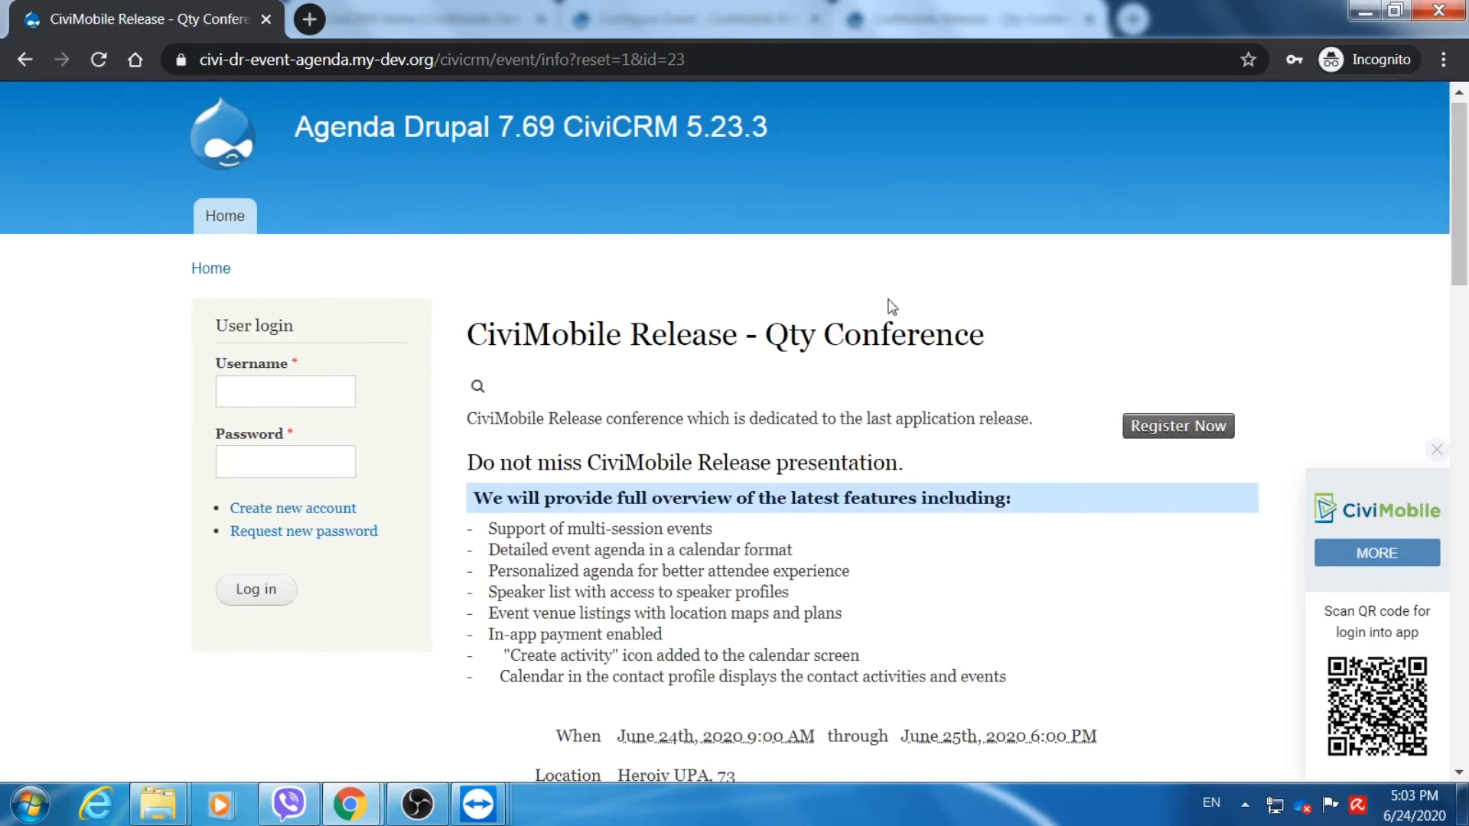
pyautogui.moveTo(485, 816)
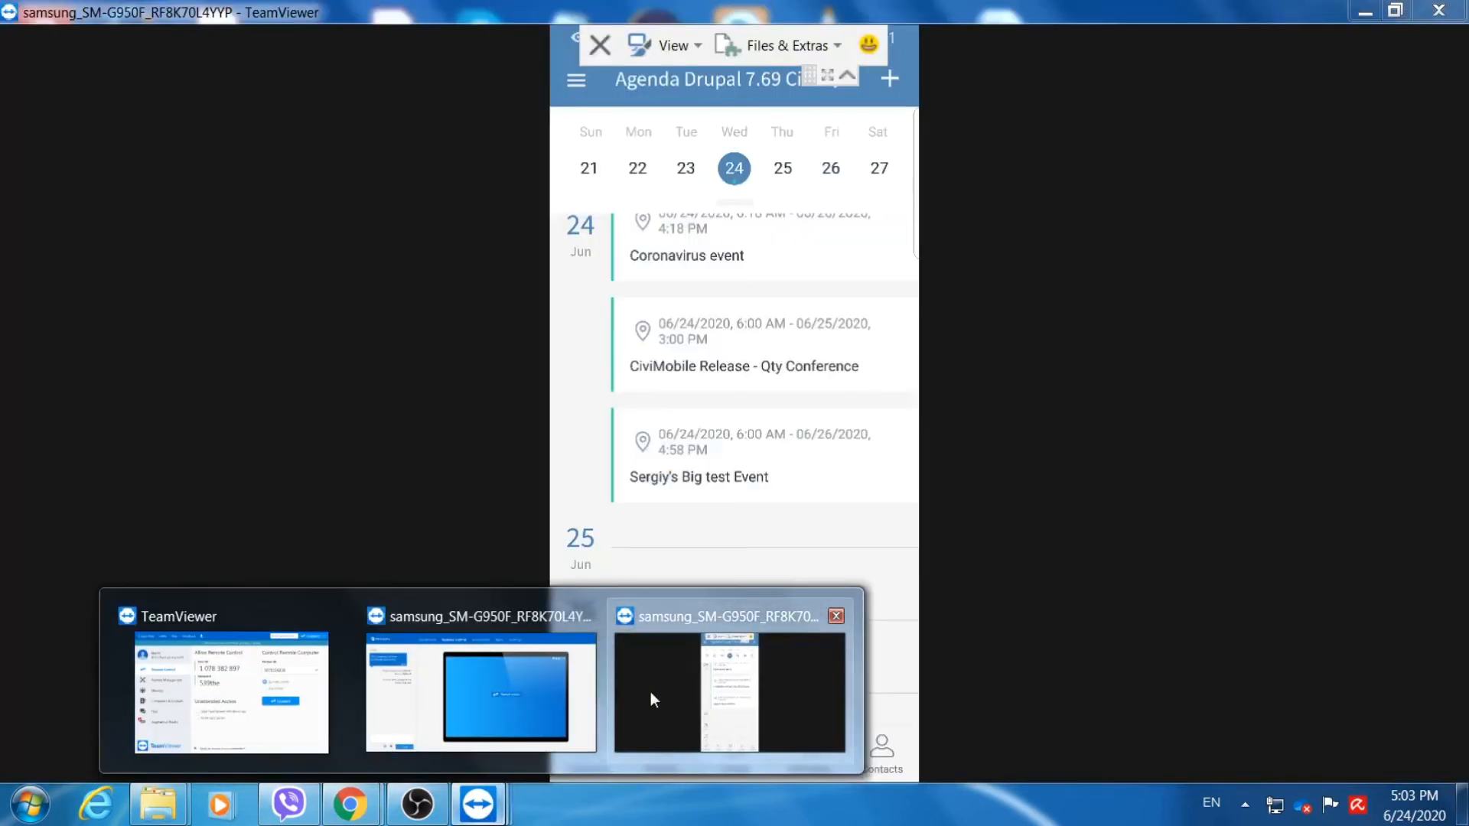
# Show the phone's TeamViewer window full screen and open the CiviMobile Release - Qty Conference event from Events.
pyautogui.click(650, 692)
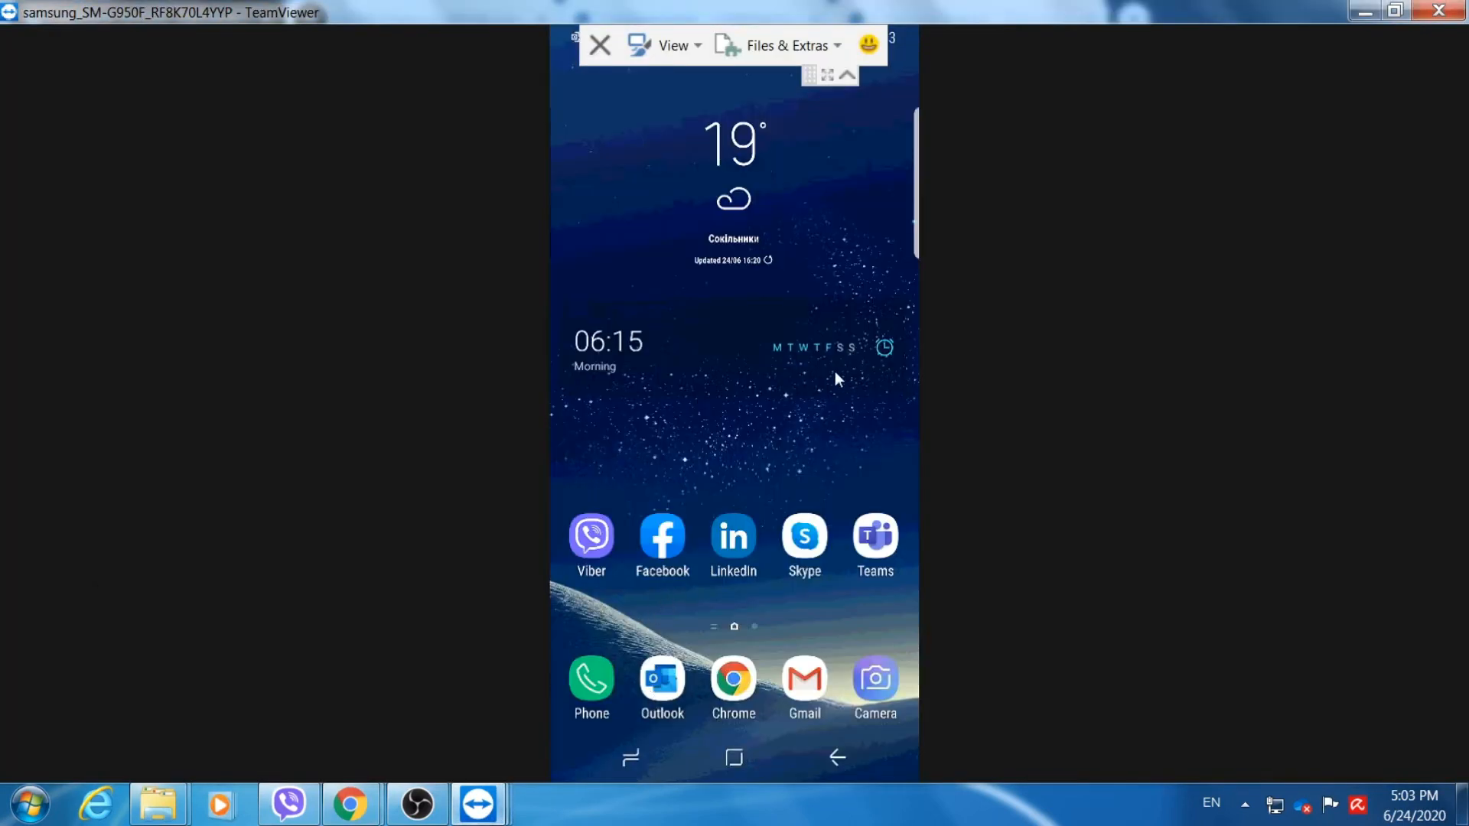
pyautogui.click(827, 76)
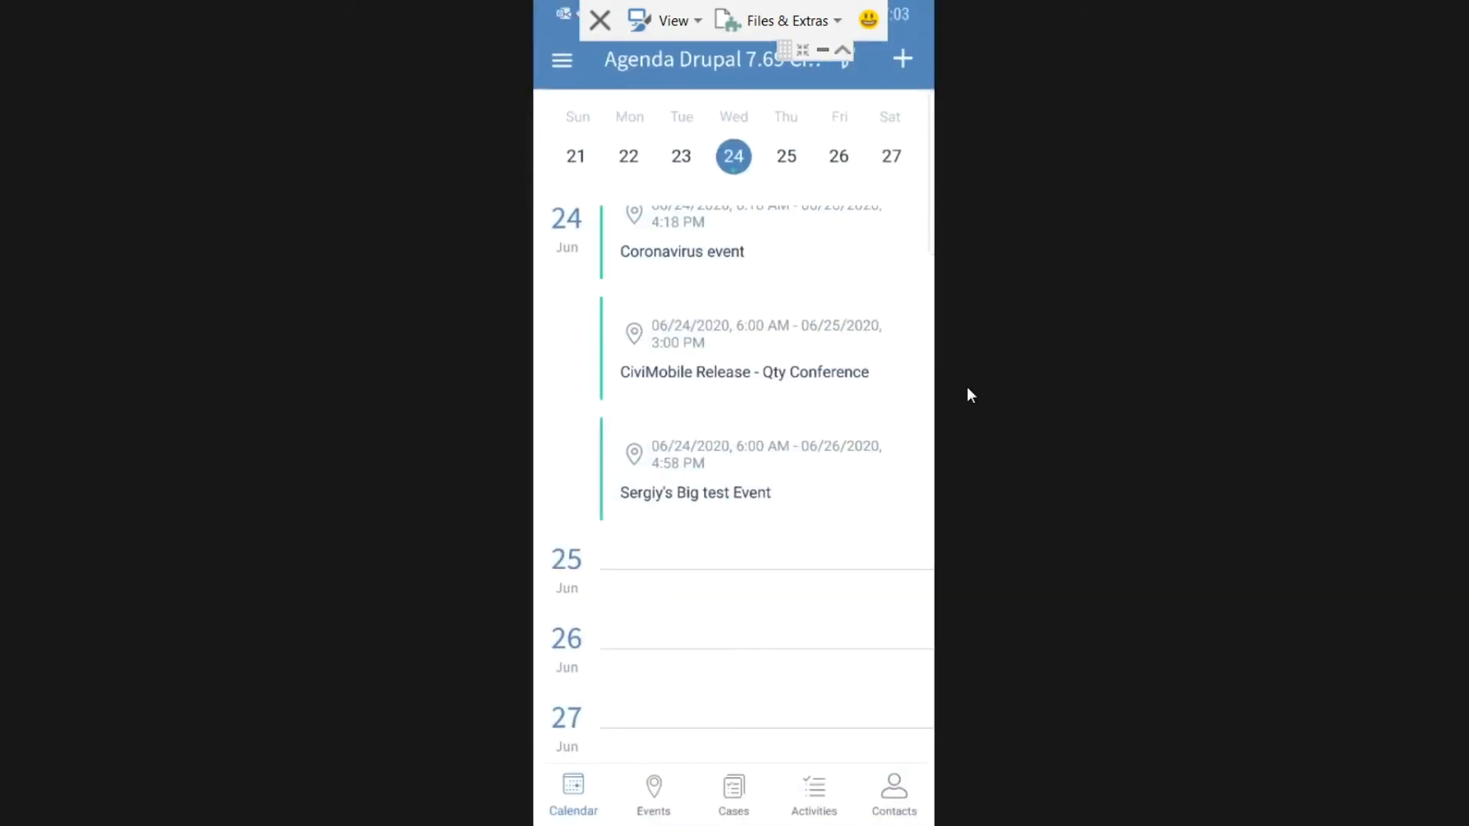
pyautogui.click(655, 796)
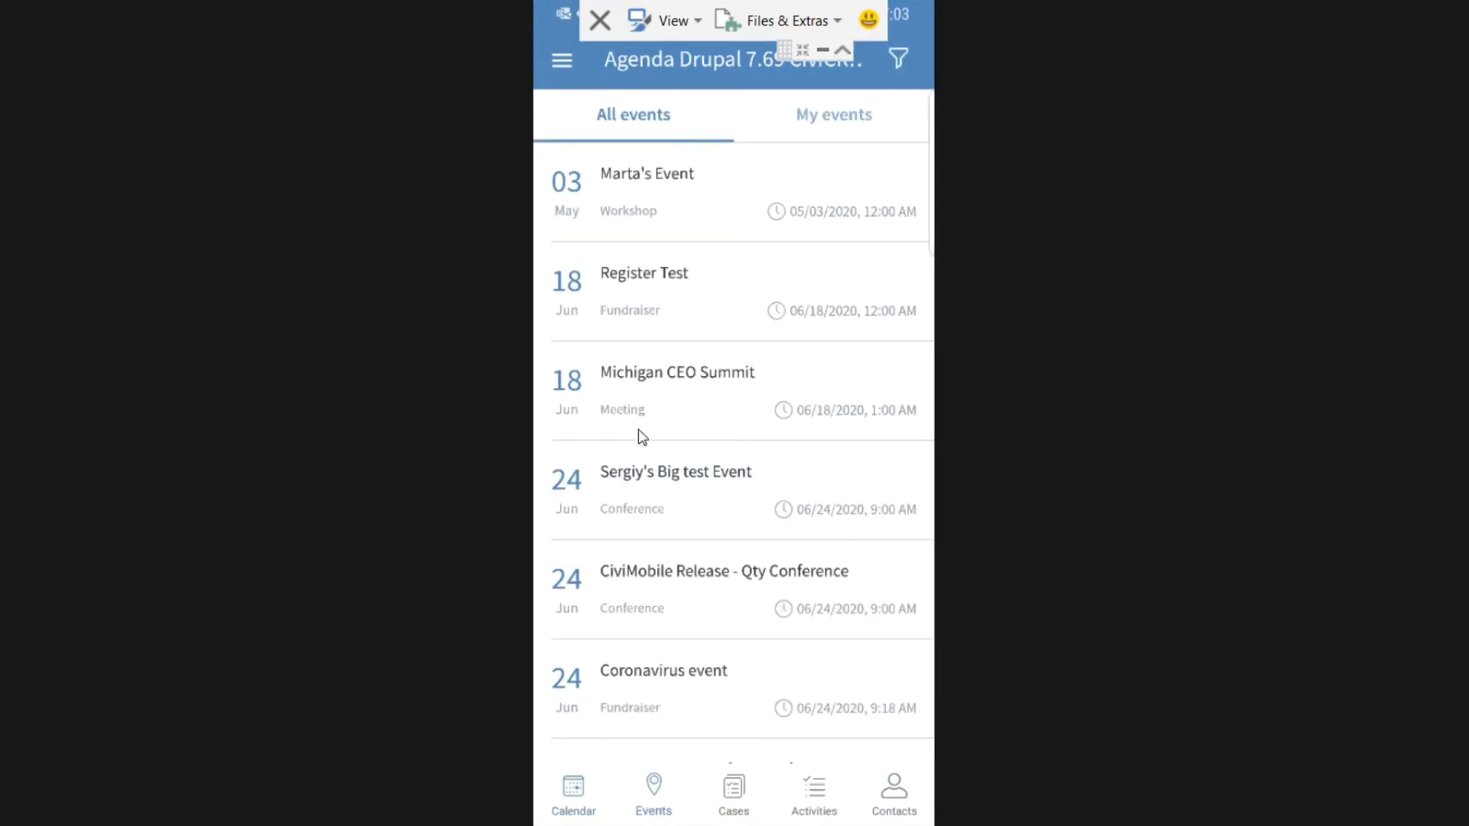
pyautogui.click(671, 585)
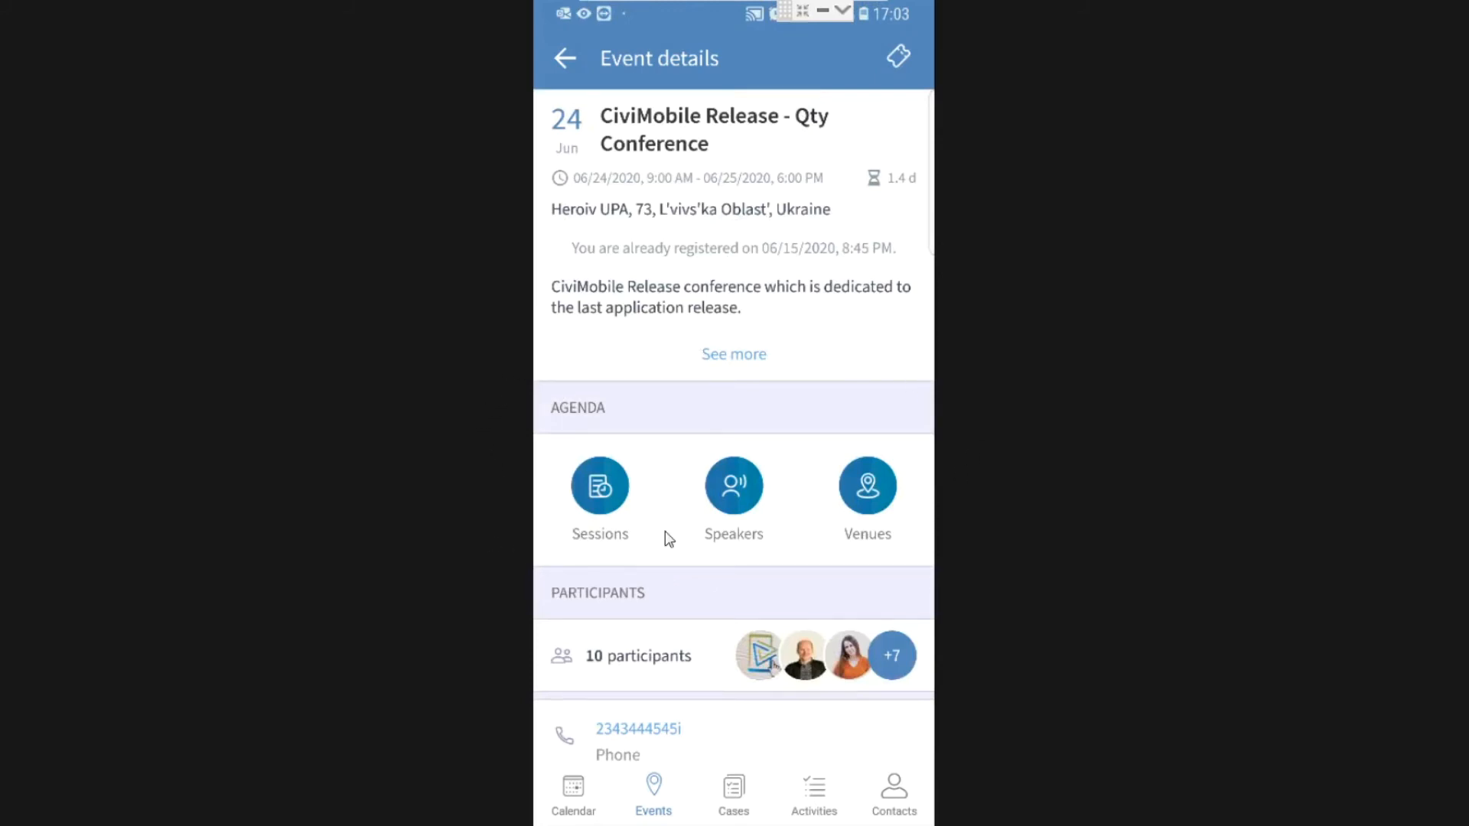
# Open the Wed 24.06 session agenda and scroll through the For Beginners, Exploring New Features and For Tech Geaks columns.
pyautogui.click(603, 491)
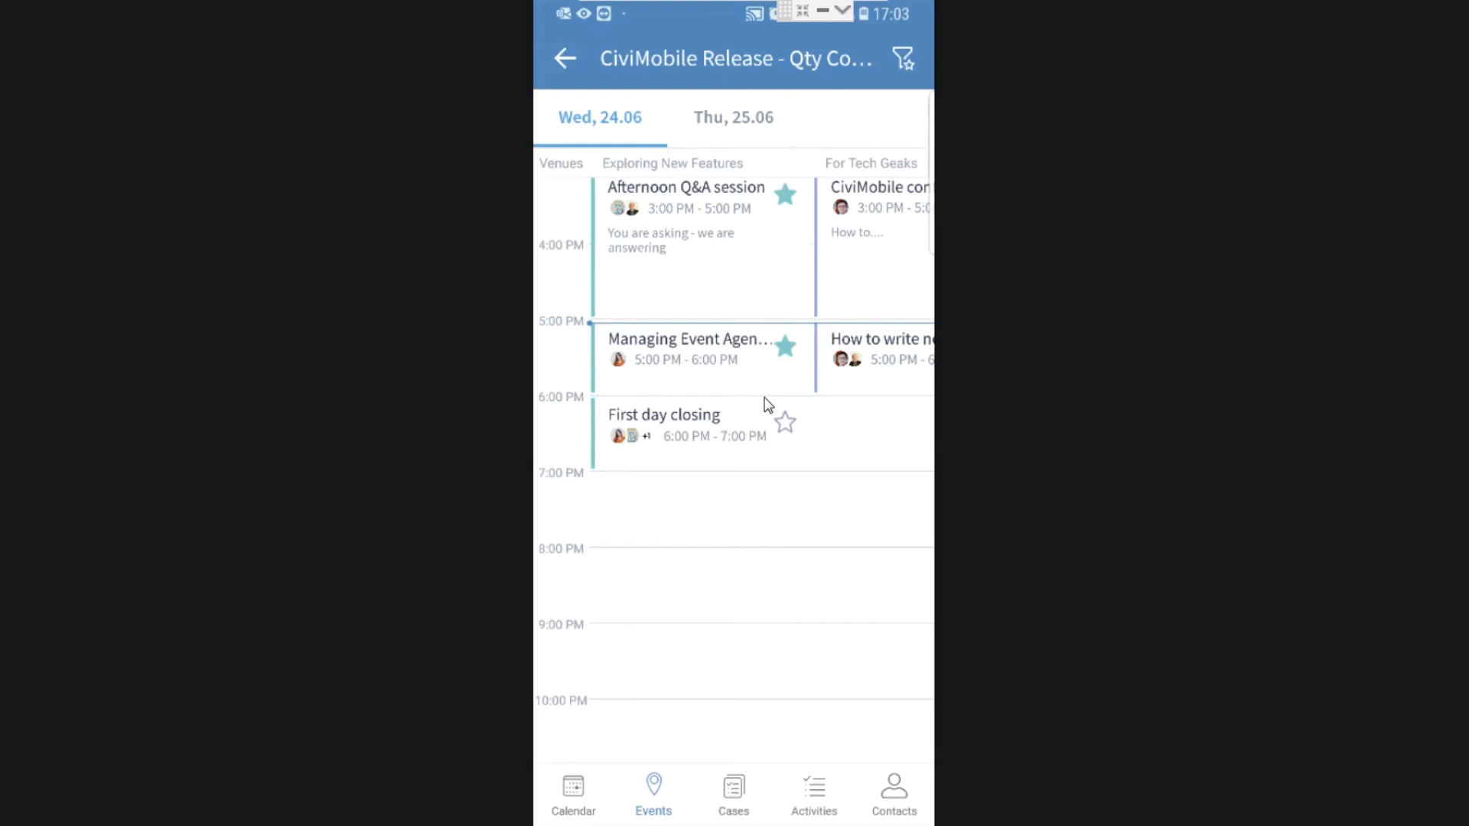
pyautogui.scroll(15, 767, 404)
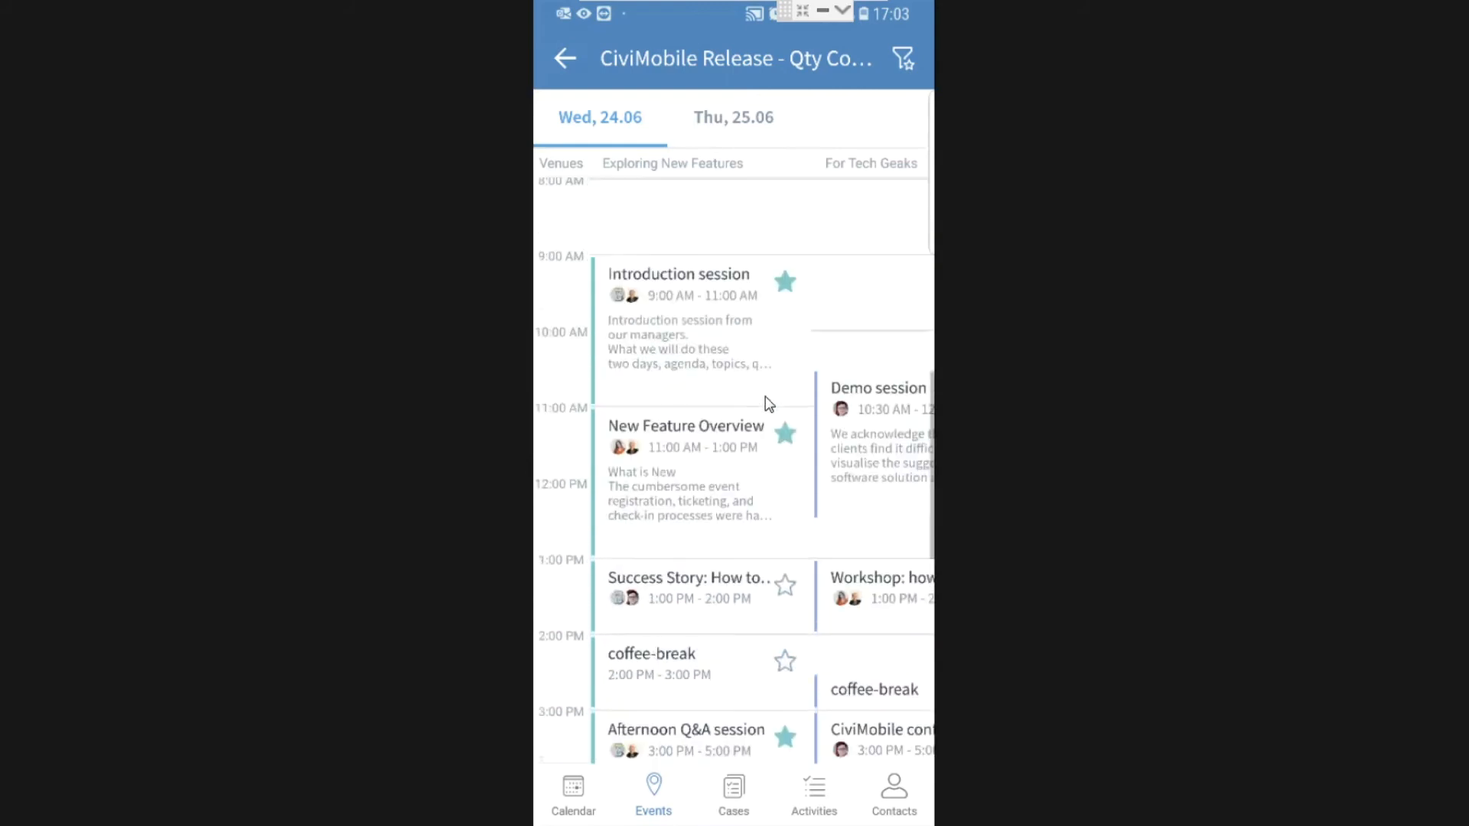
pyautogui.scroll(-5, 769, 404)
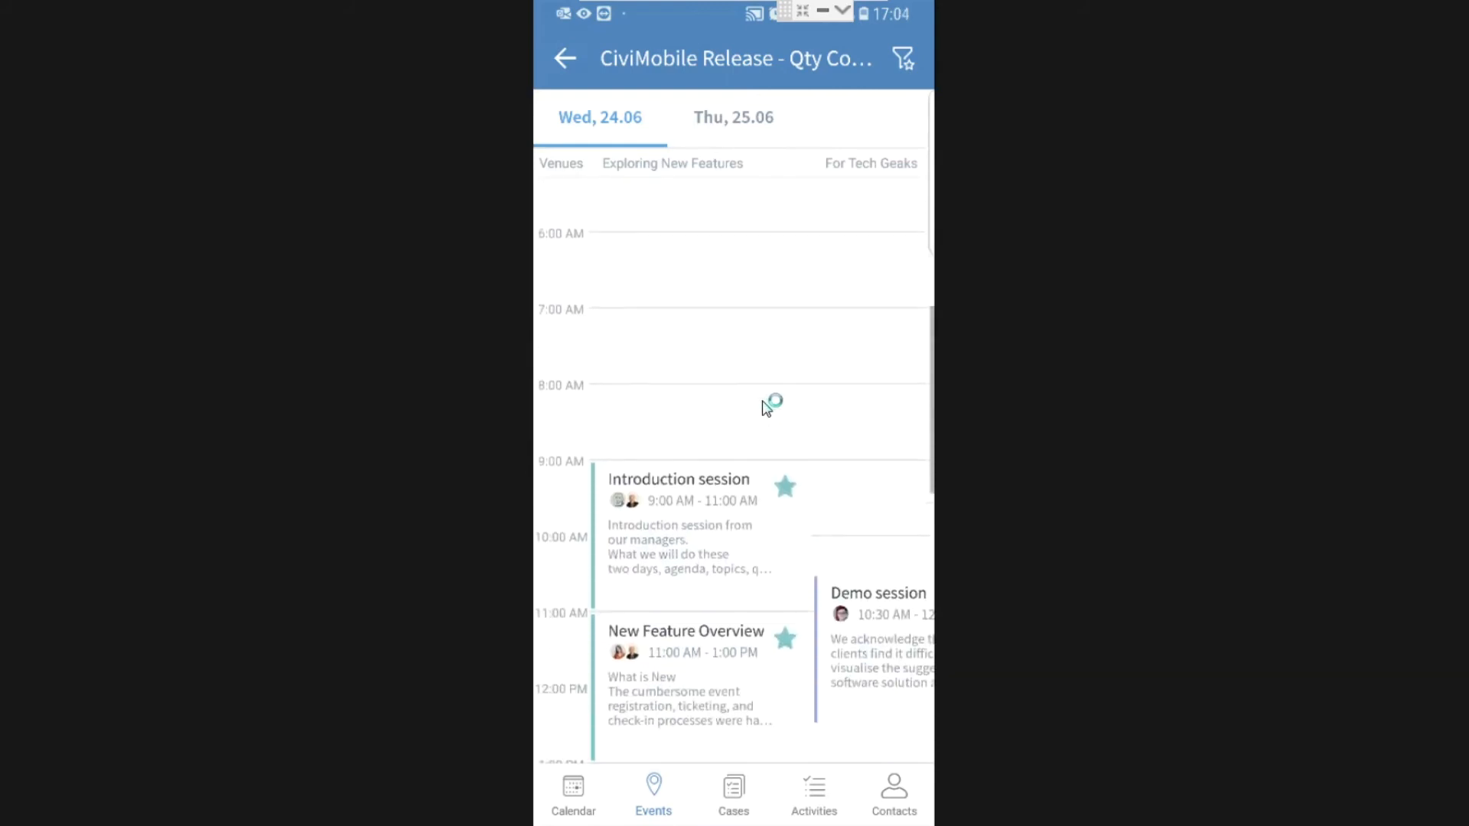
pyautogui.scroll(-3, 767, 407)
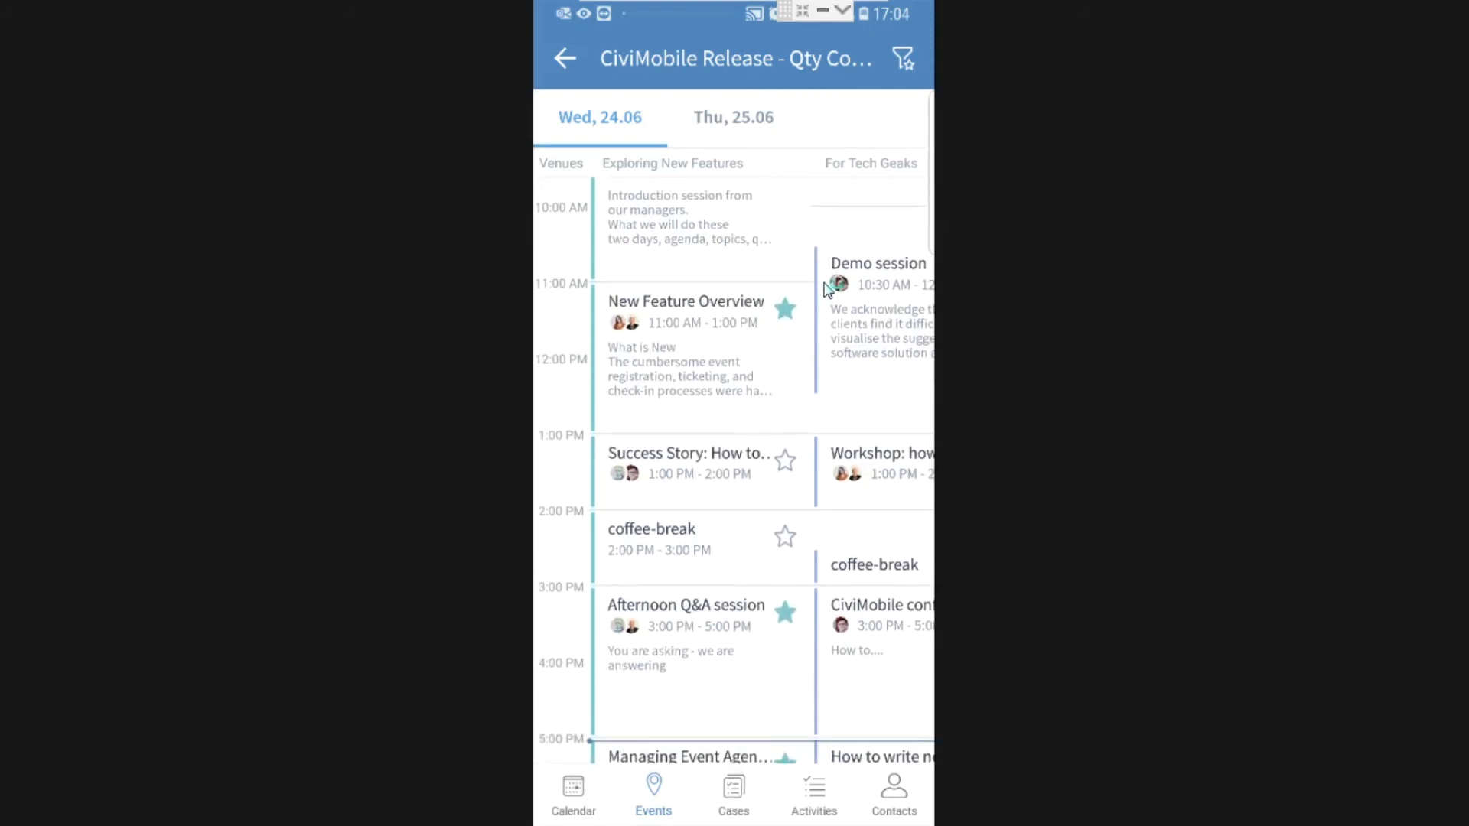
pyautogui.hscroll(5, 827, 288)
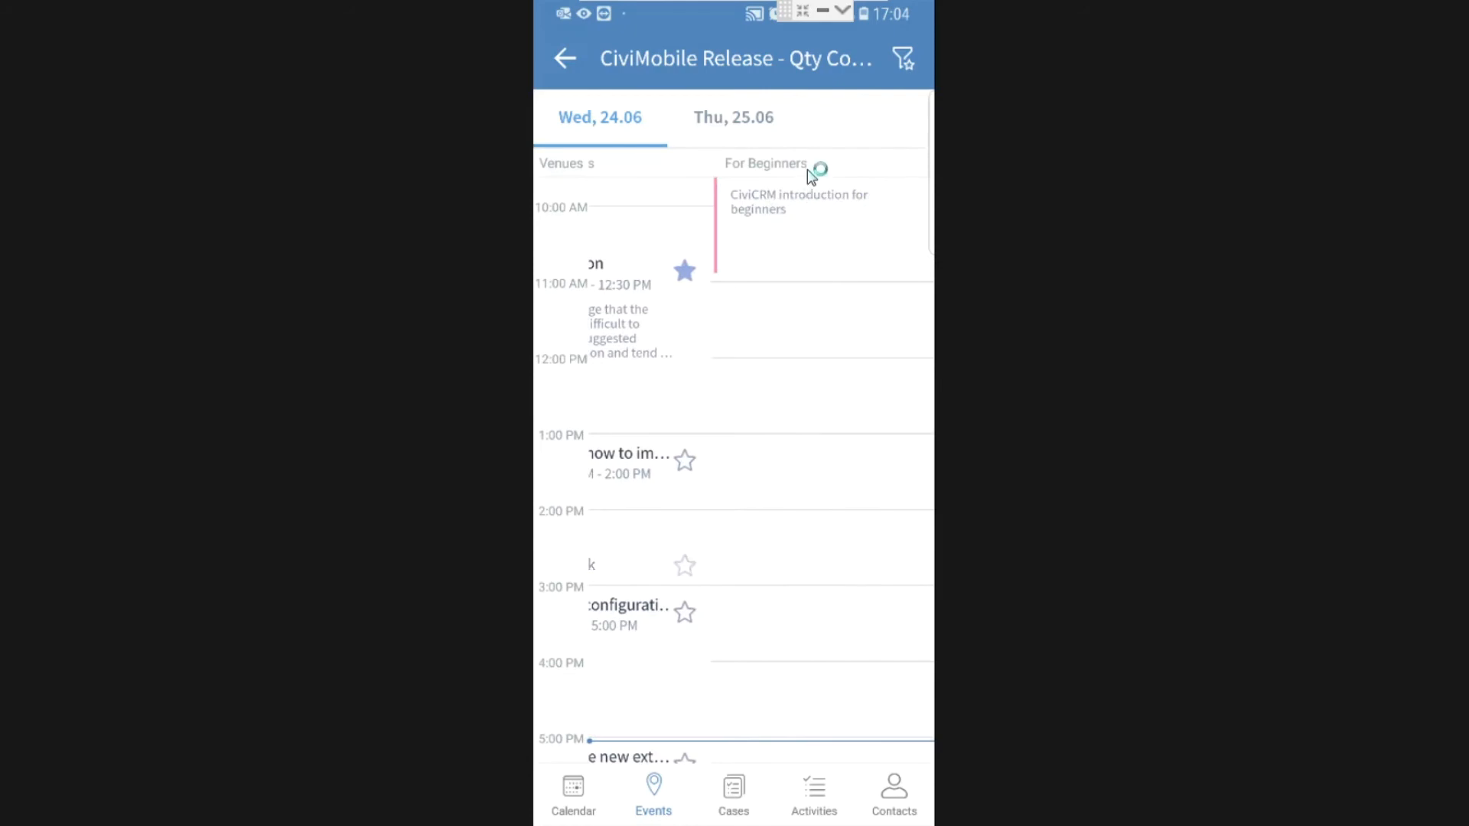
pyautogui.hscroll(-5, 811, 176)
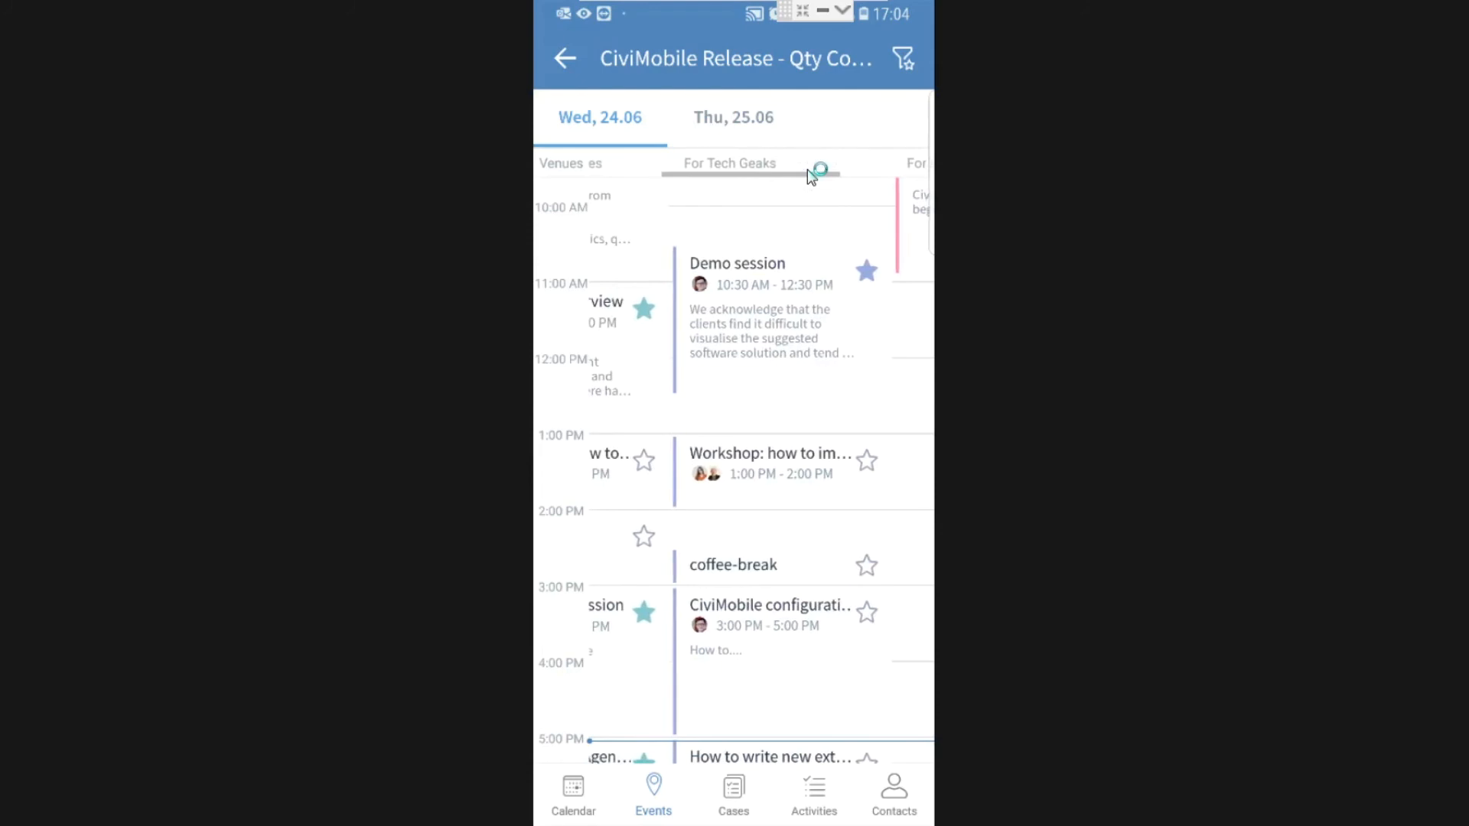
pyautogui.hscroll(-3, 811, 175)
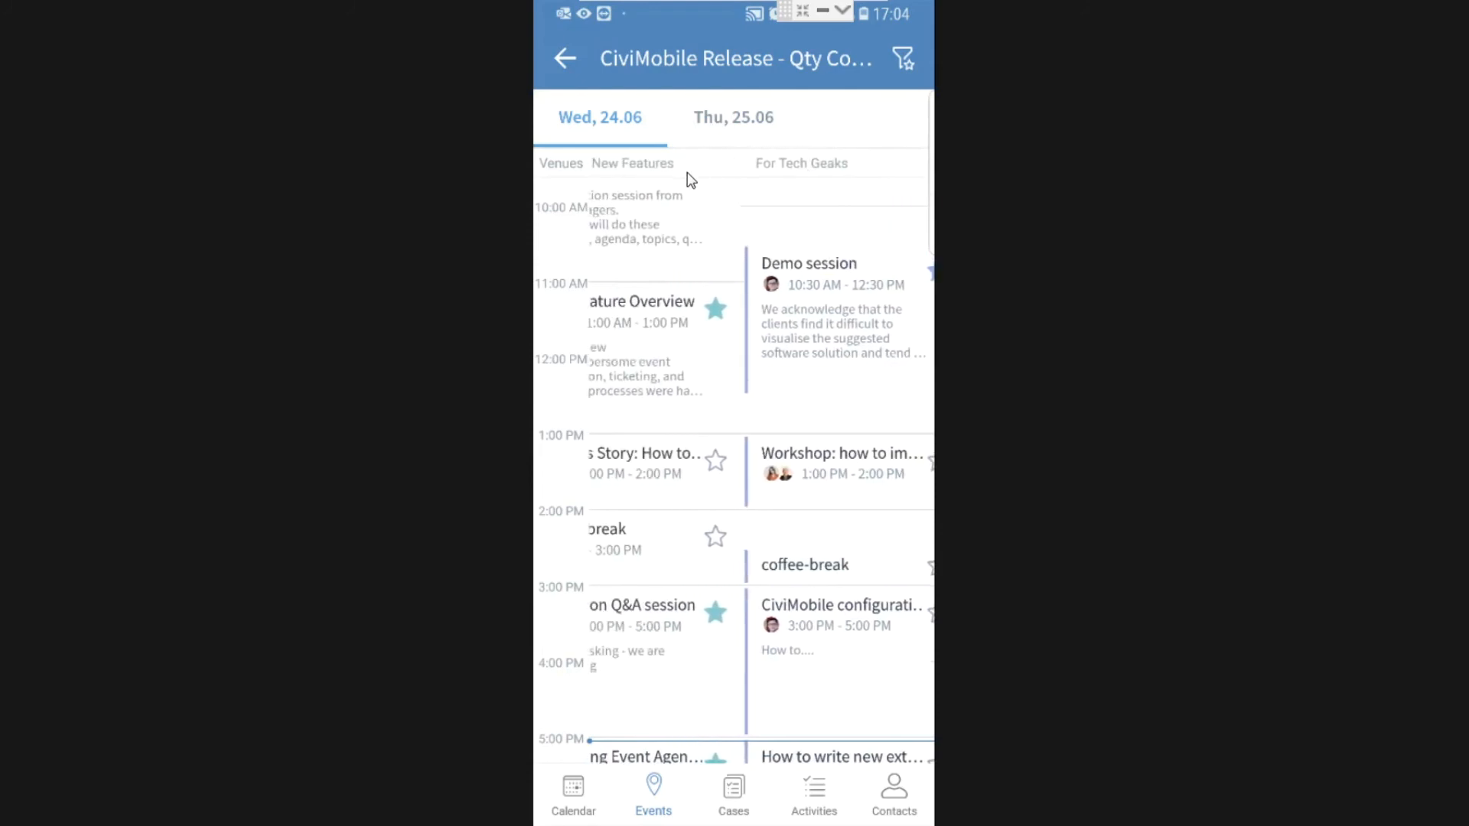
pyautogui.hscroll(-2, 680, 173)
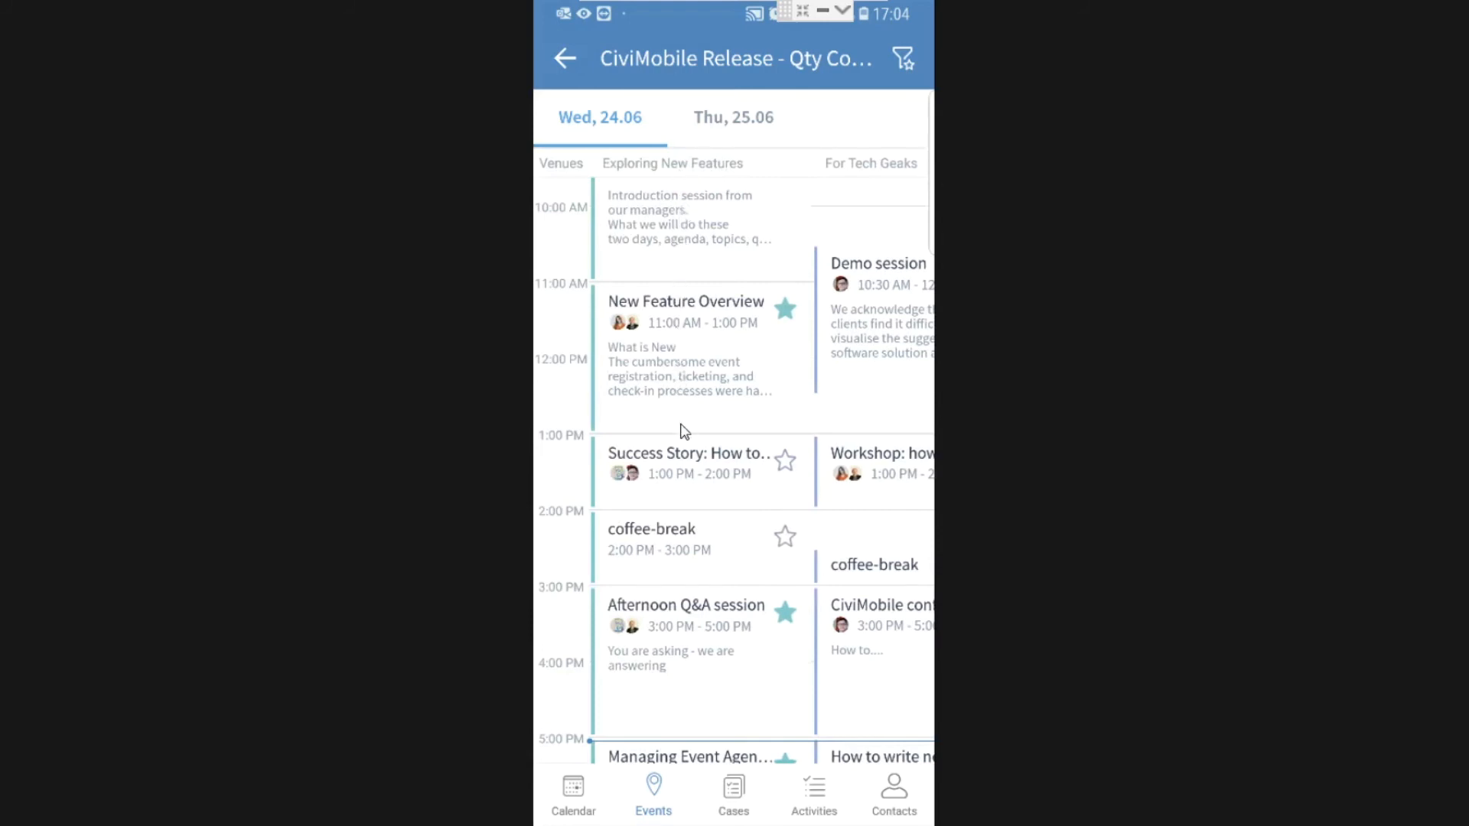
# Read the New Feature Overview session's full description and its first speaker's full bio.
pyautogui.click(661, 354)
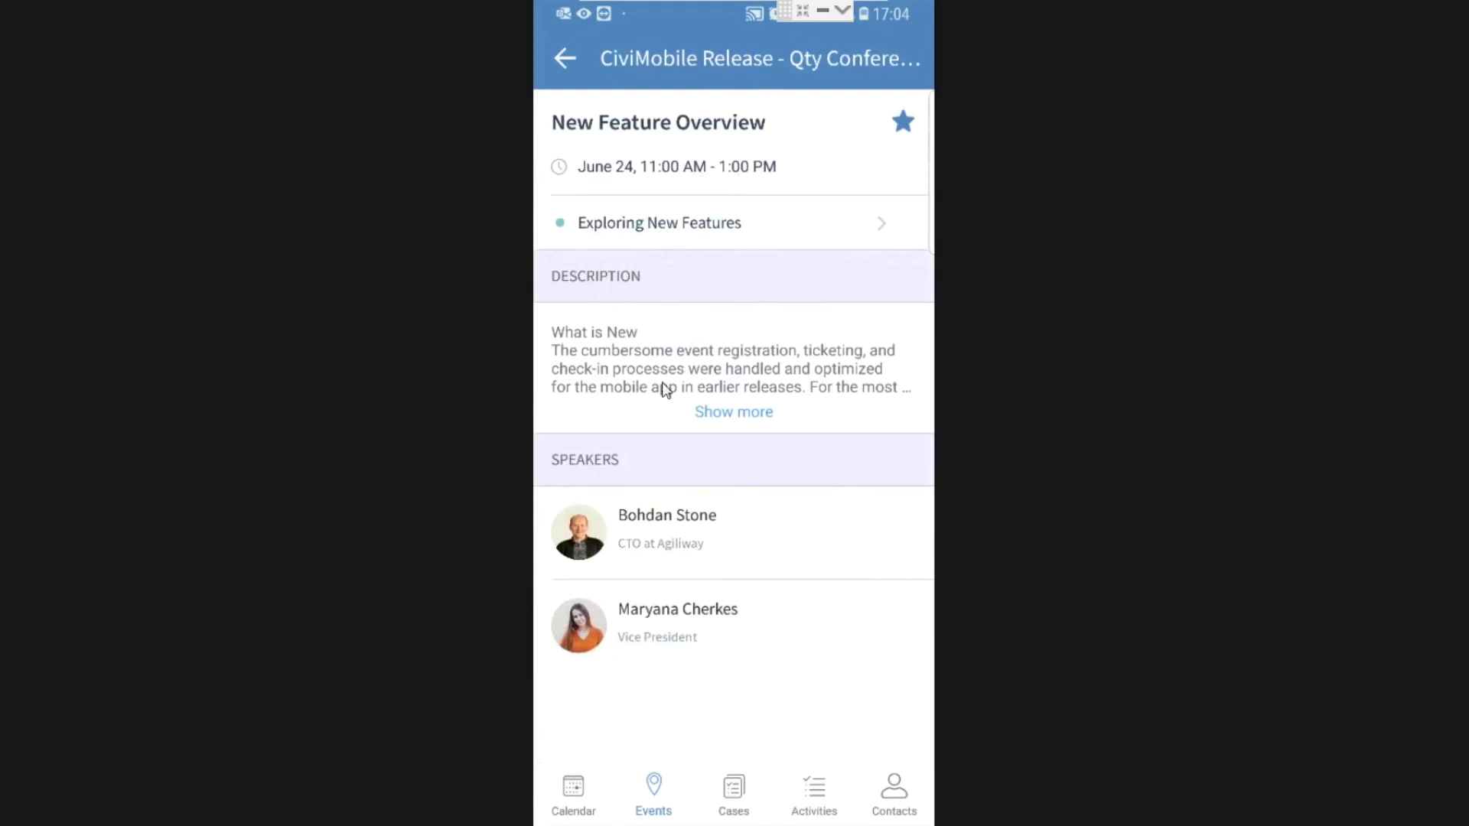
pyautogui.click(735, 414)
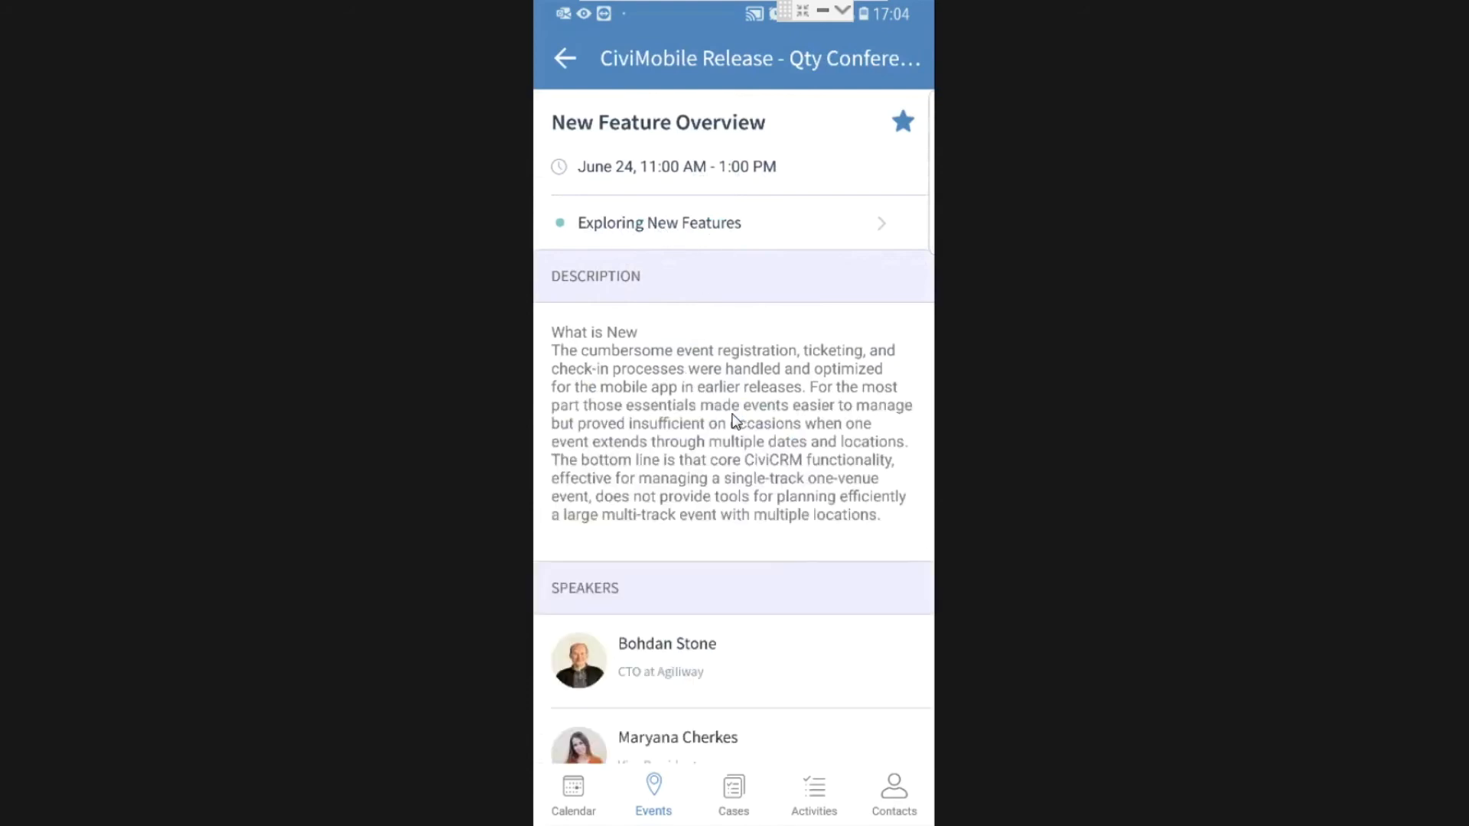
pyautogui.click(584, 668)
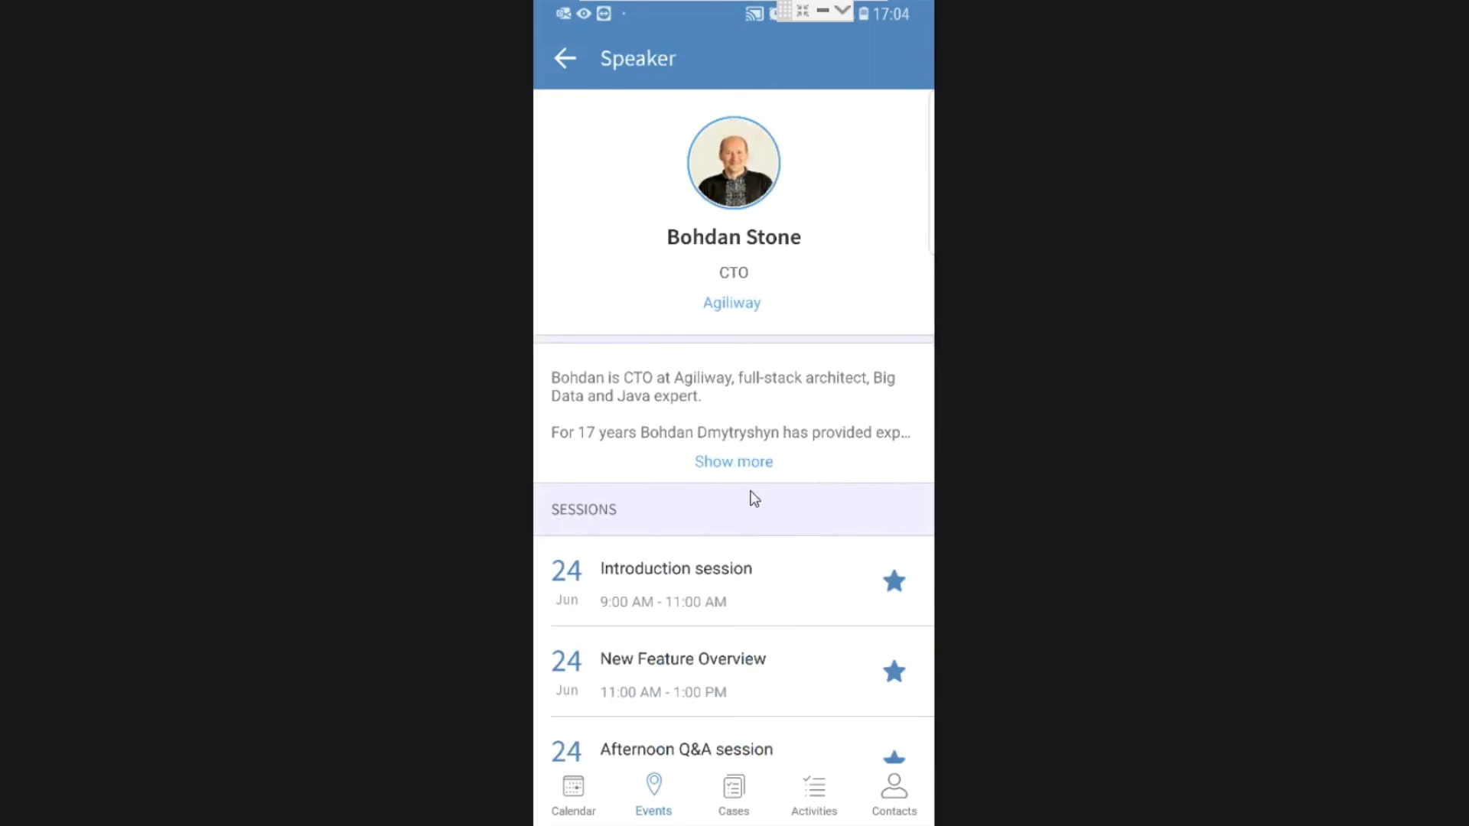
pyautogui.click(748, 464)
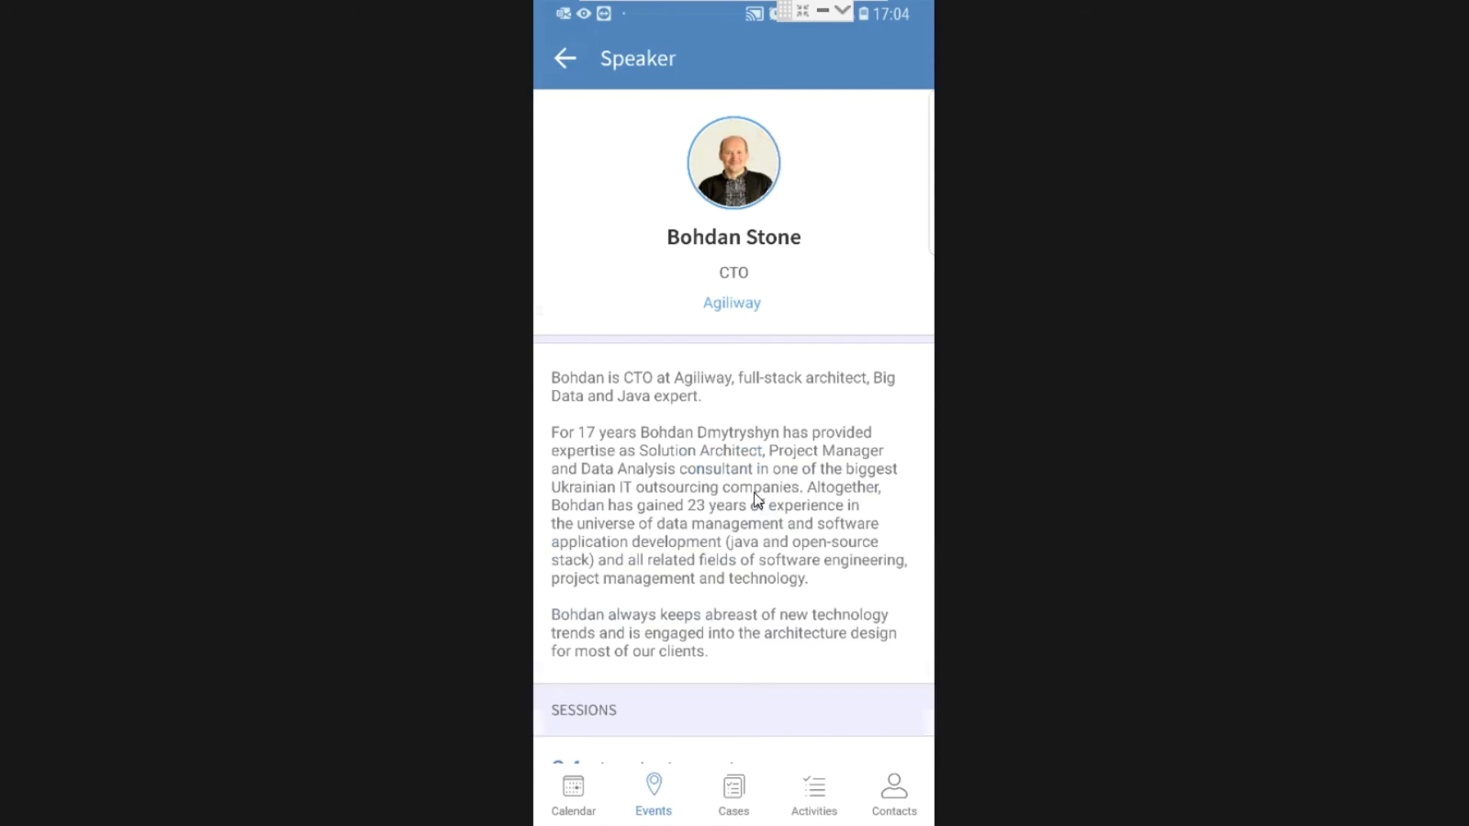
pyautogui.scroll(-6, 755, 505)
pyautogui.scroll(-4, 753, 518)
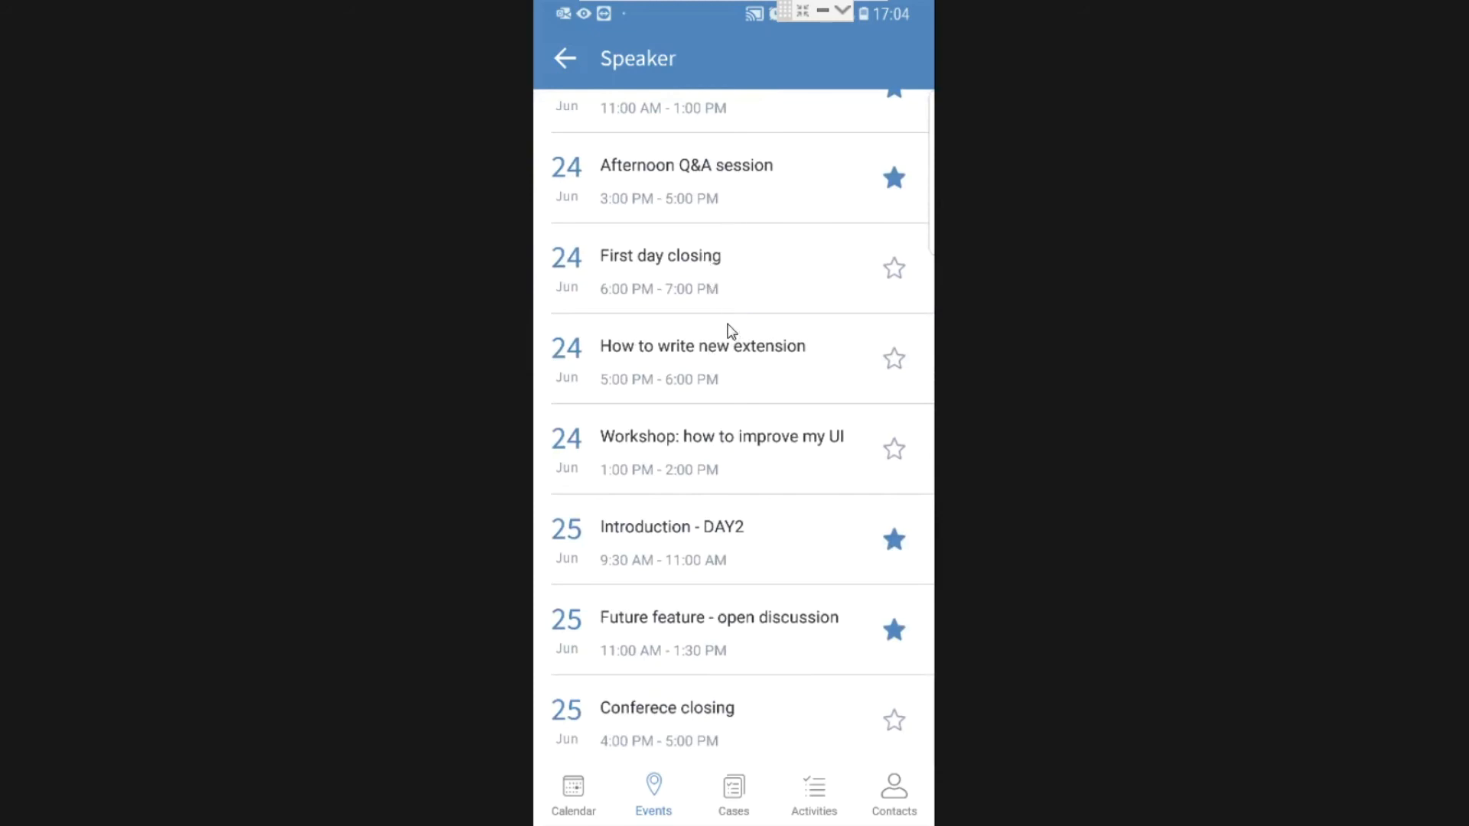
pyautogui.scroll(5, 791, 315)
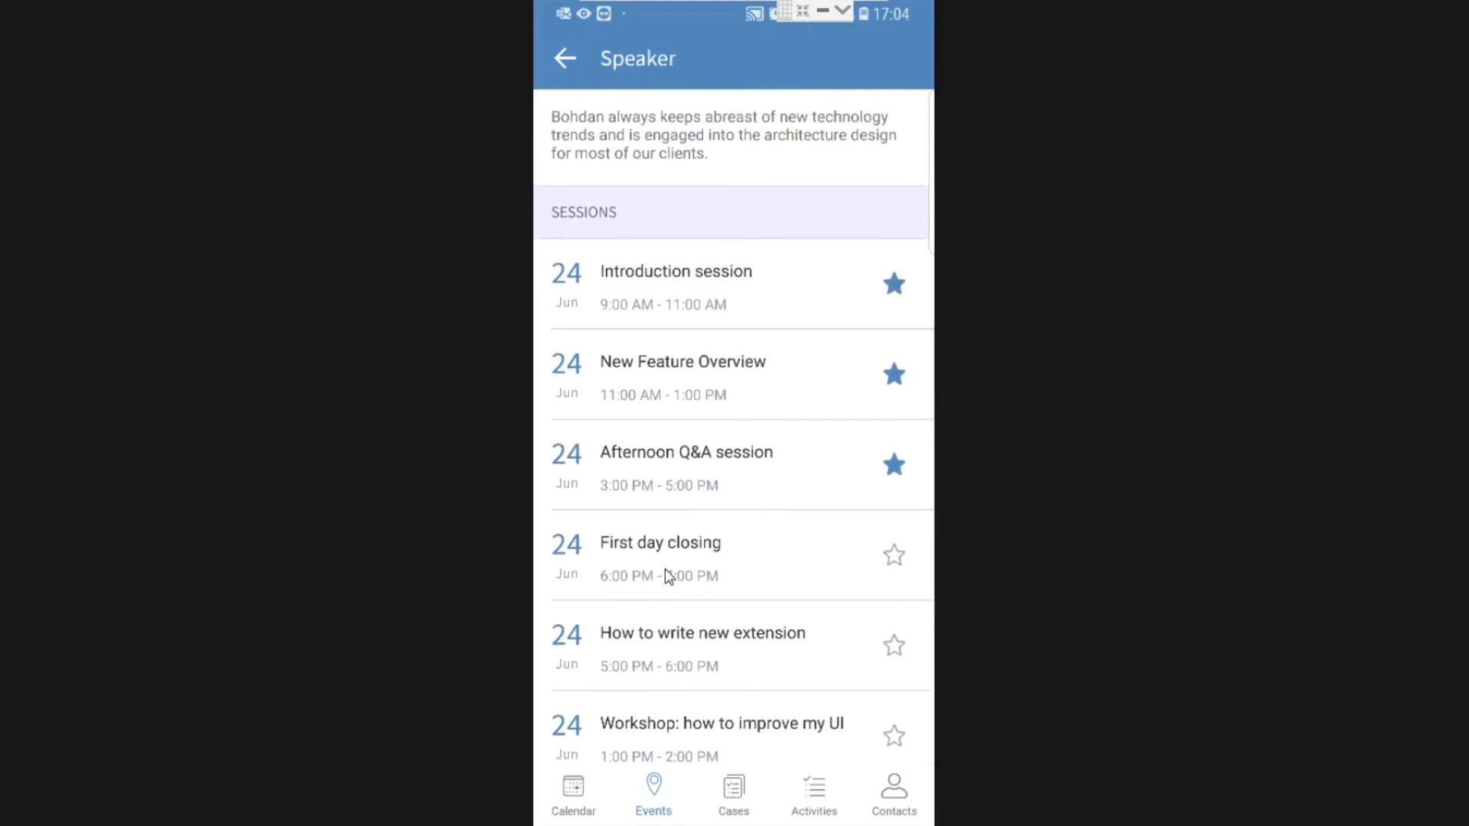
# View the How to write new extension session, then go back to the Wed 24.06 schedule.
pyautogui.click(641, 649)
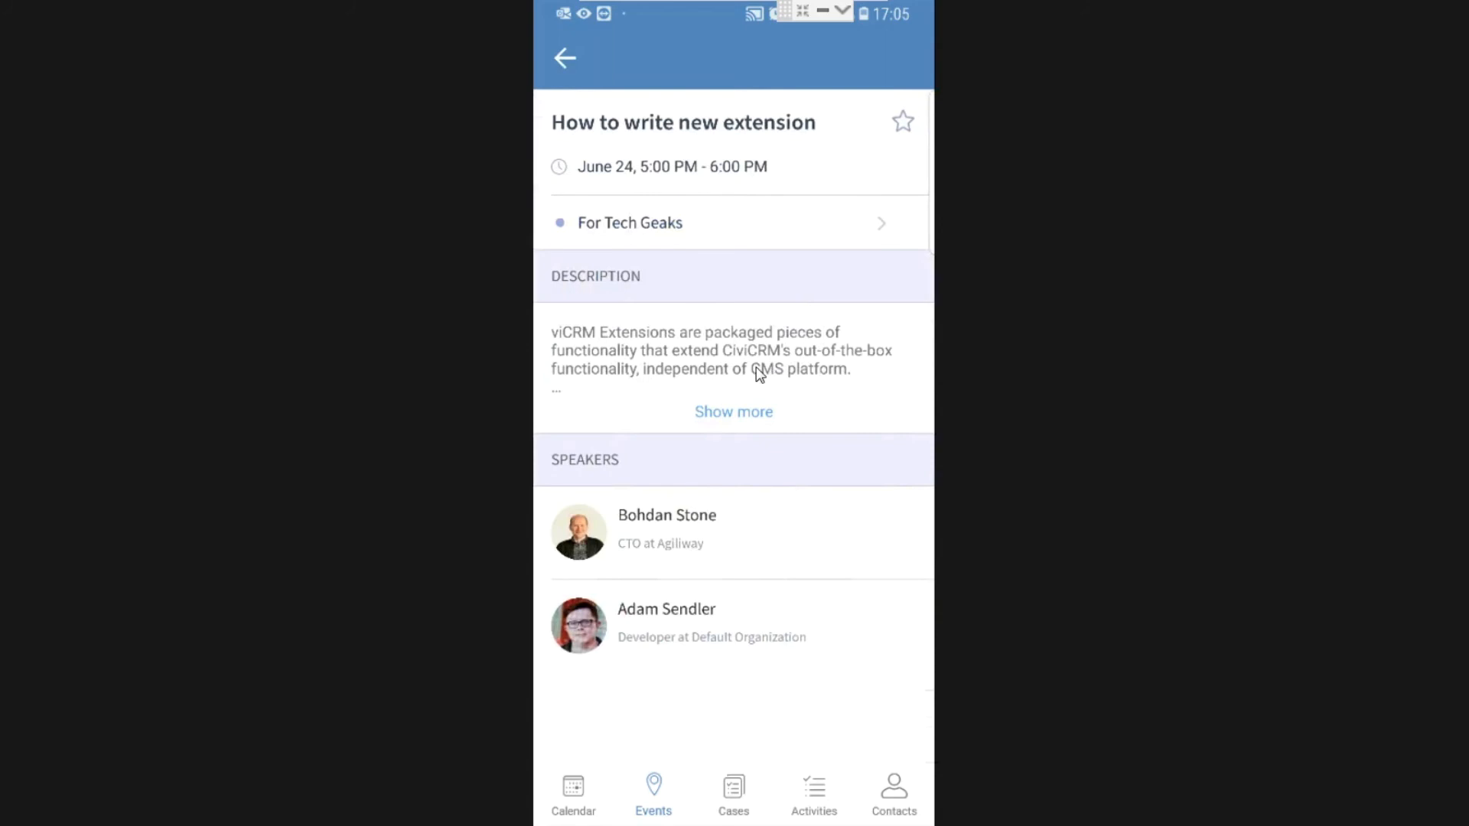
pyautogui.click(569, 60)
pyautogui.click(569, 60)
pyautogui.click(570, 59)
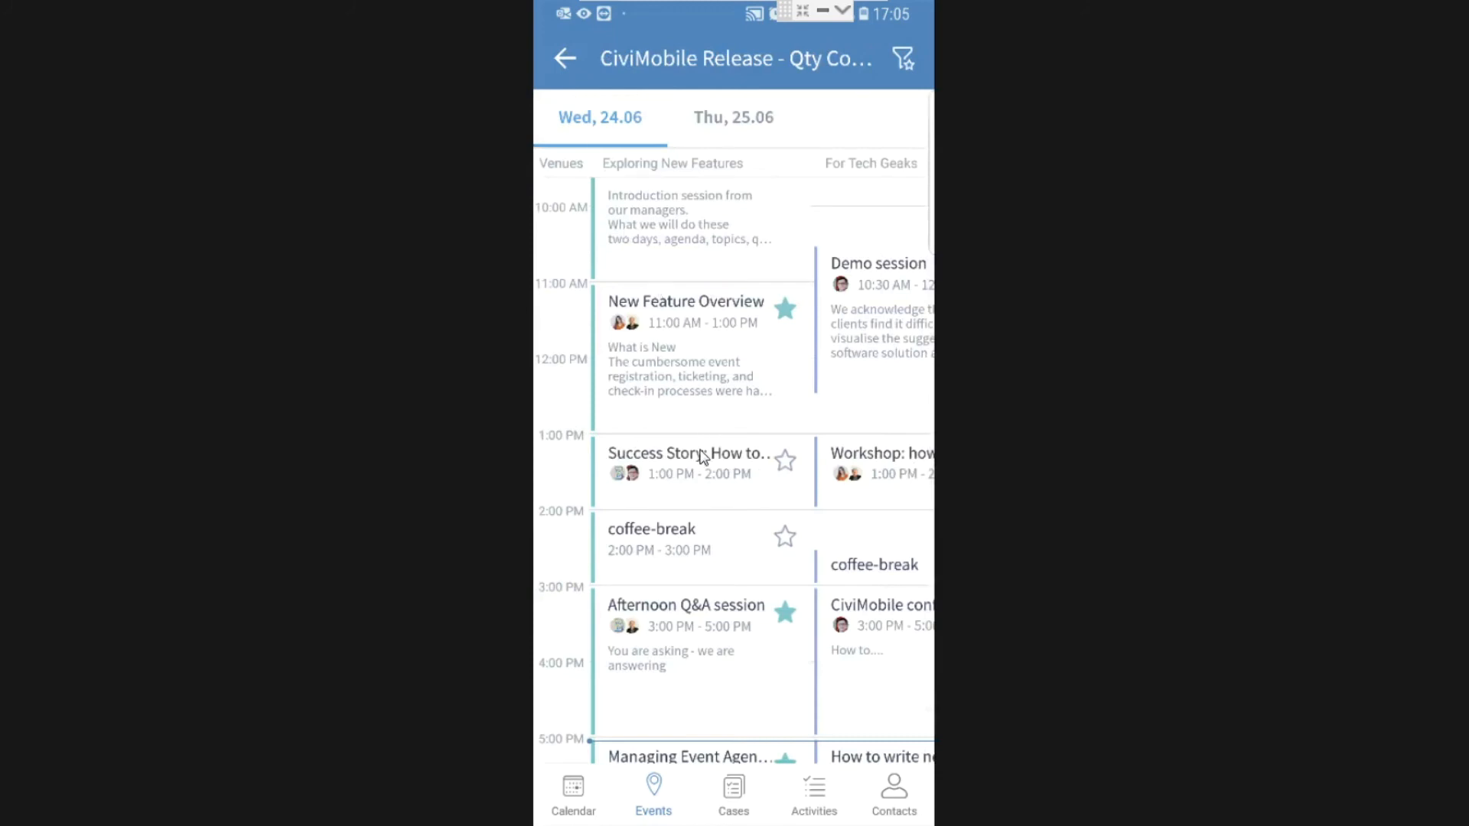
# Star the 1:00 PM Success Story session and check it in the favourites-only view.
pyautogui.click(786, 461)
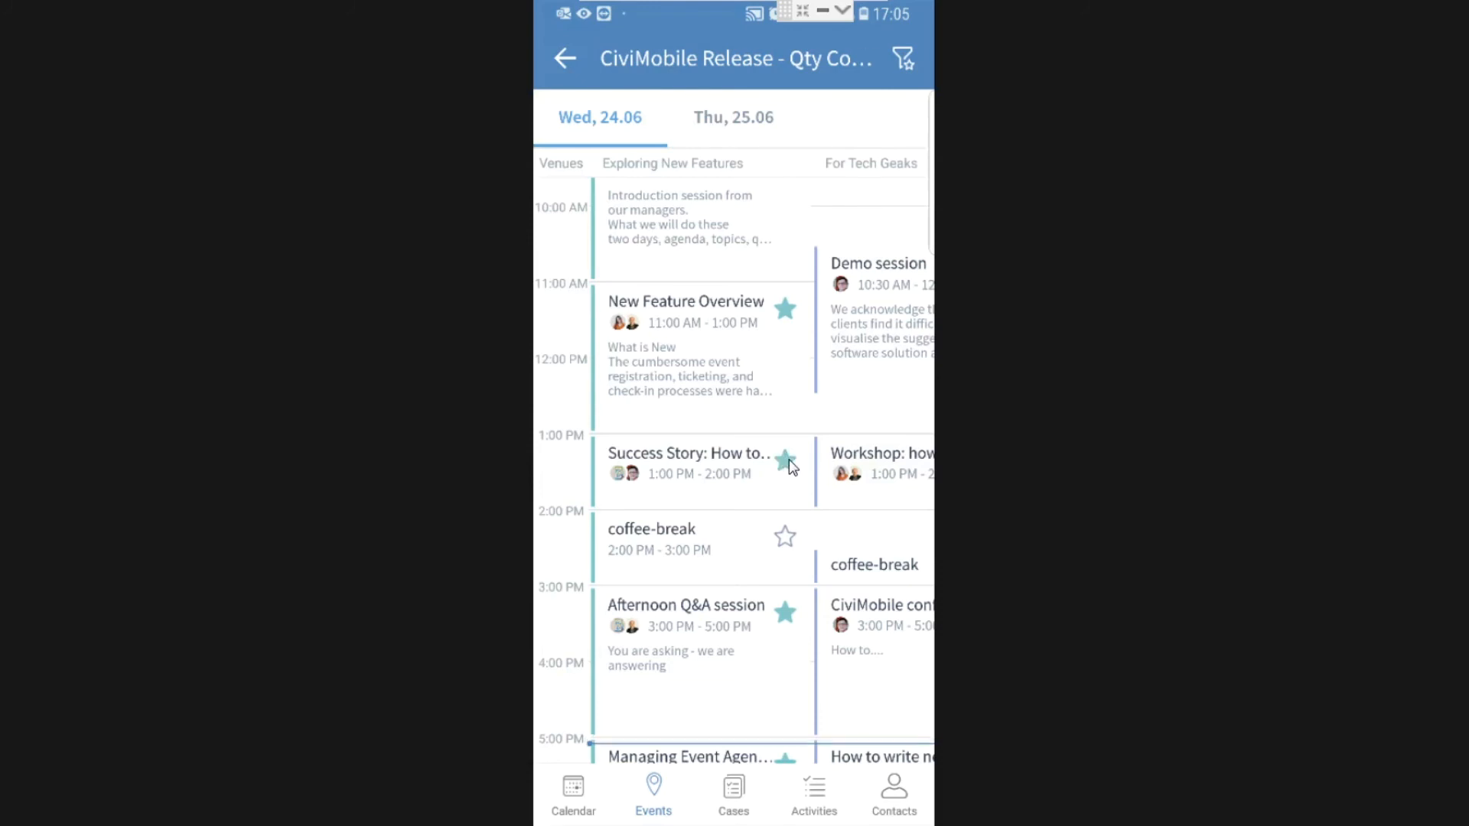
pyautogui.click(906, 61)
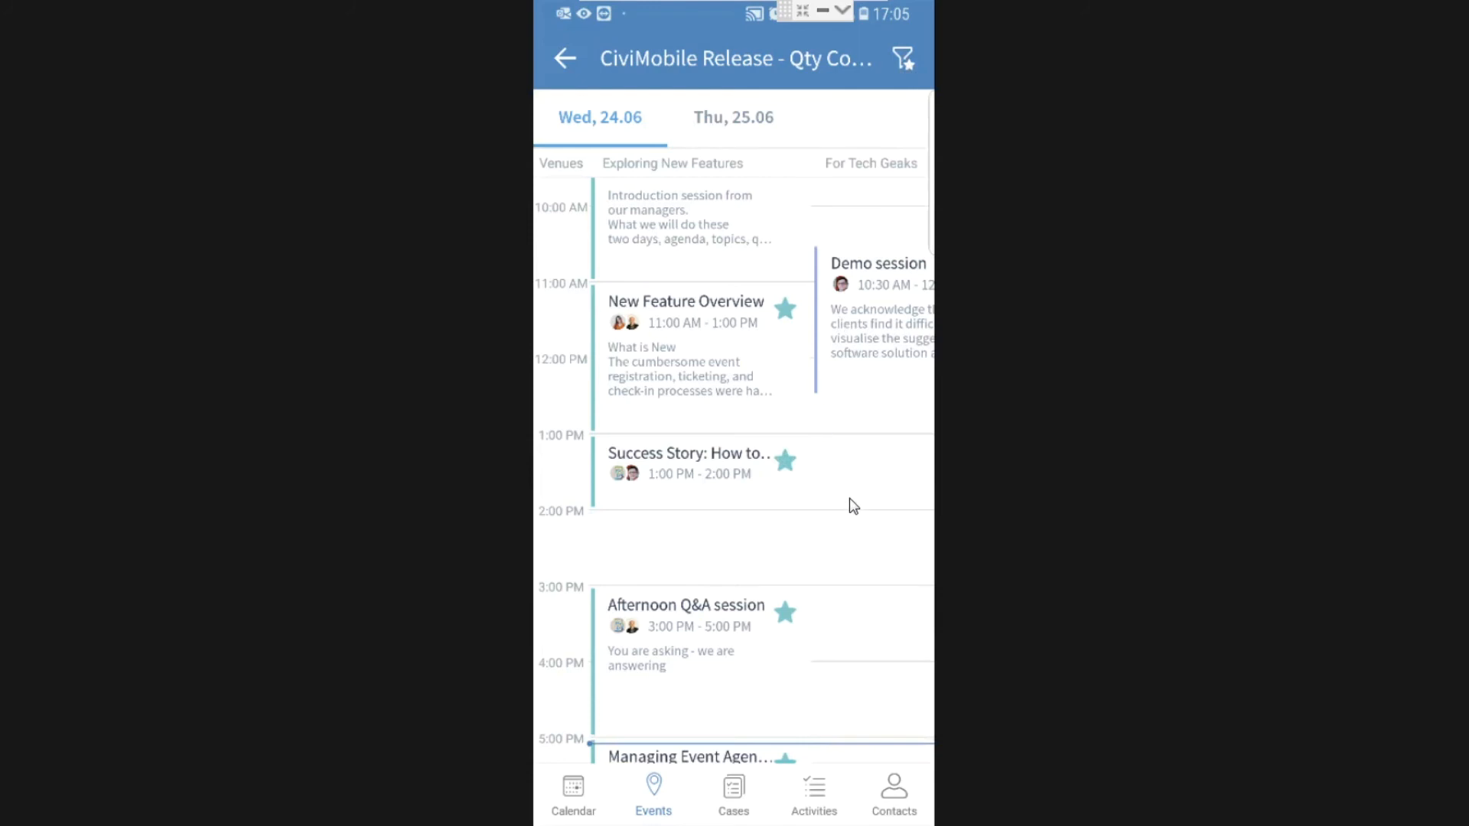
pyautogui.scroll(5, 850, 499)
pyautogui.hscroll(2, 849, 499)
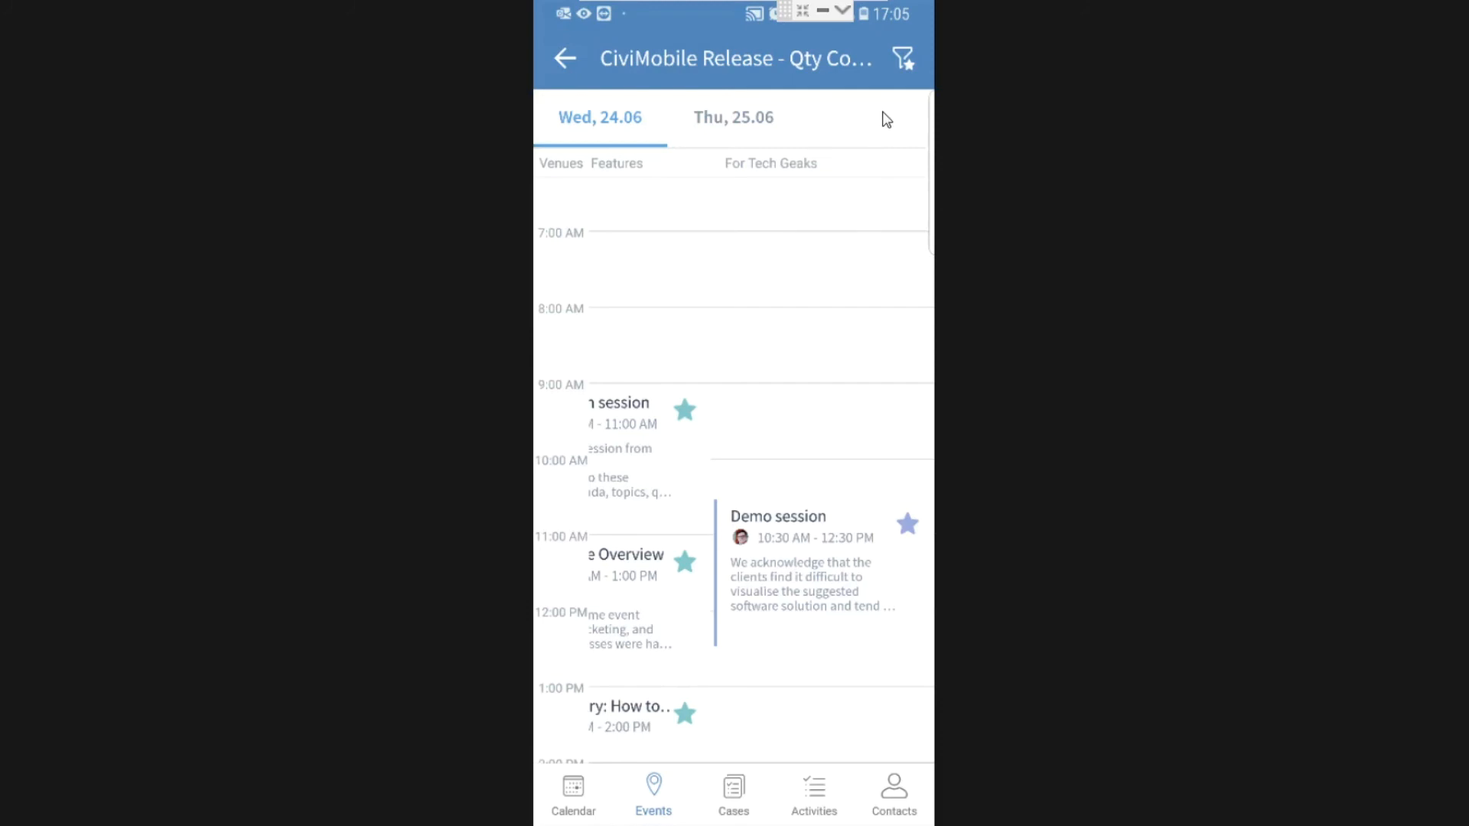
pyautogui.click(904, 59)
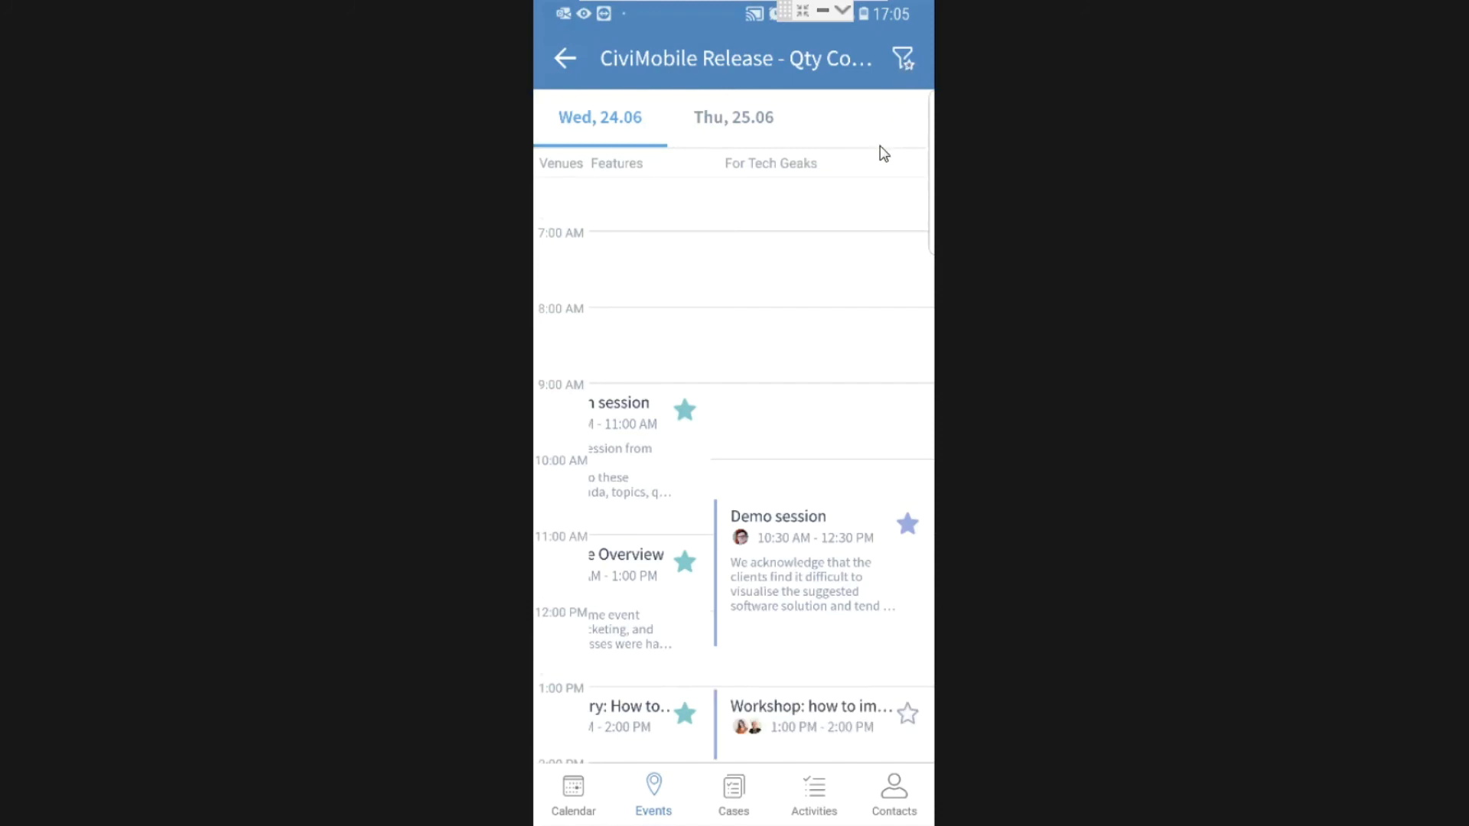
pyautogui.scroll(-5, 883, 153)
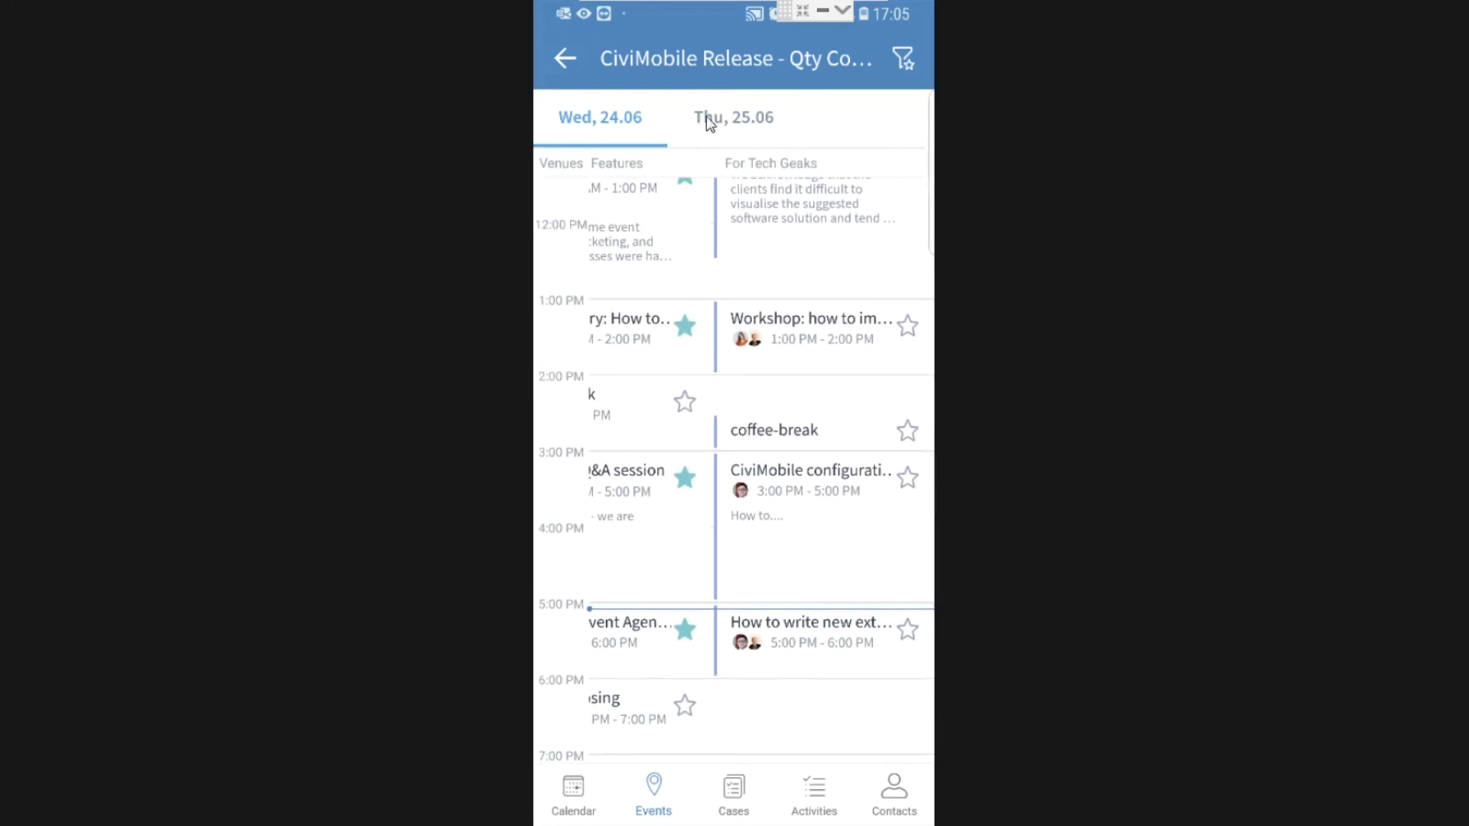
# Look at Thu 25.06, switch back to Wed 24.06, and return to the event details.
pyautogui.click(744, 122)
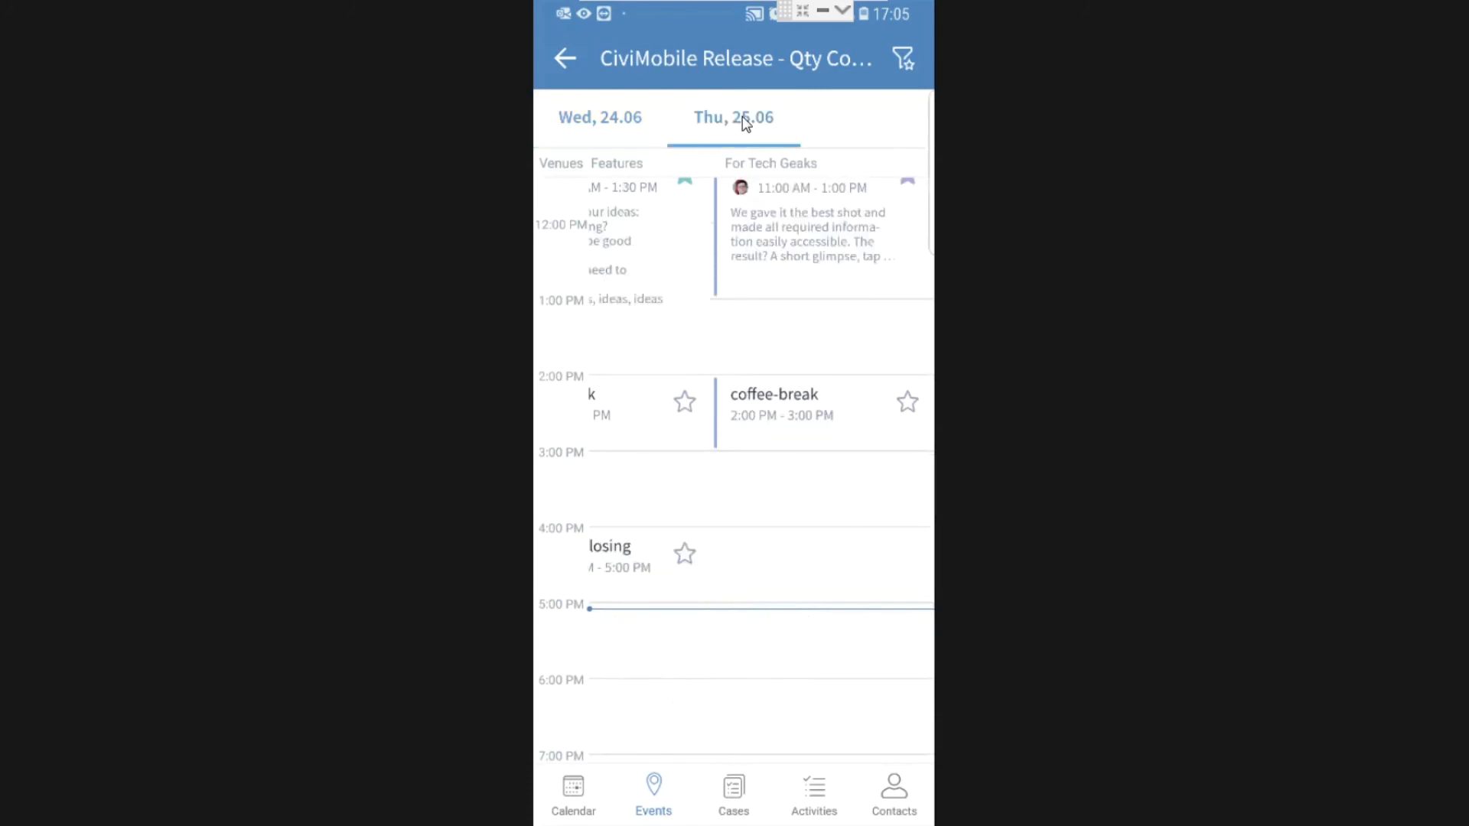
pyautogui.click(607, 126)
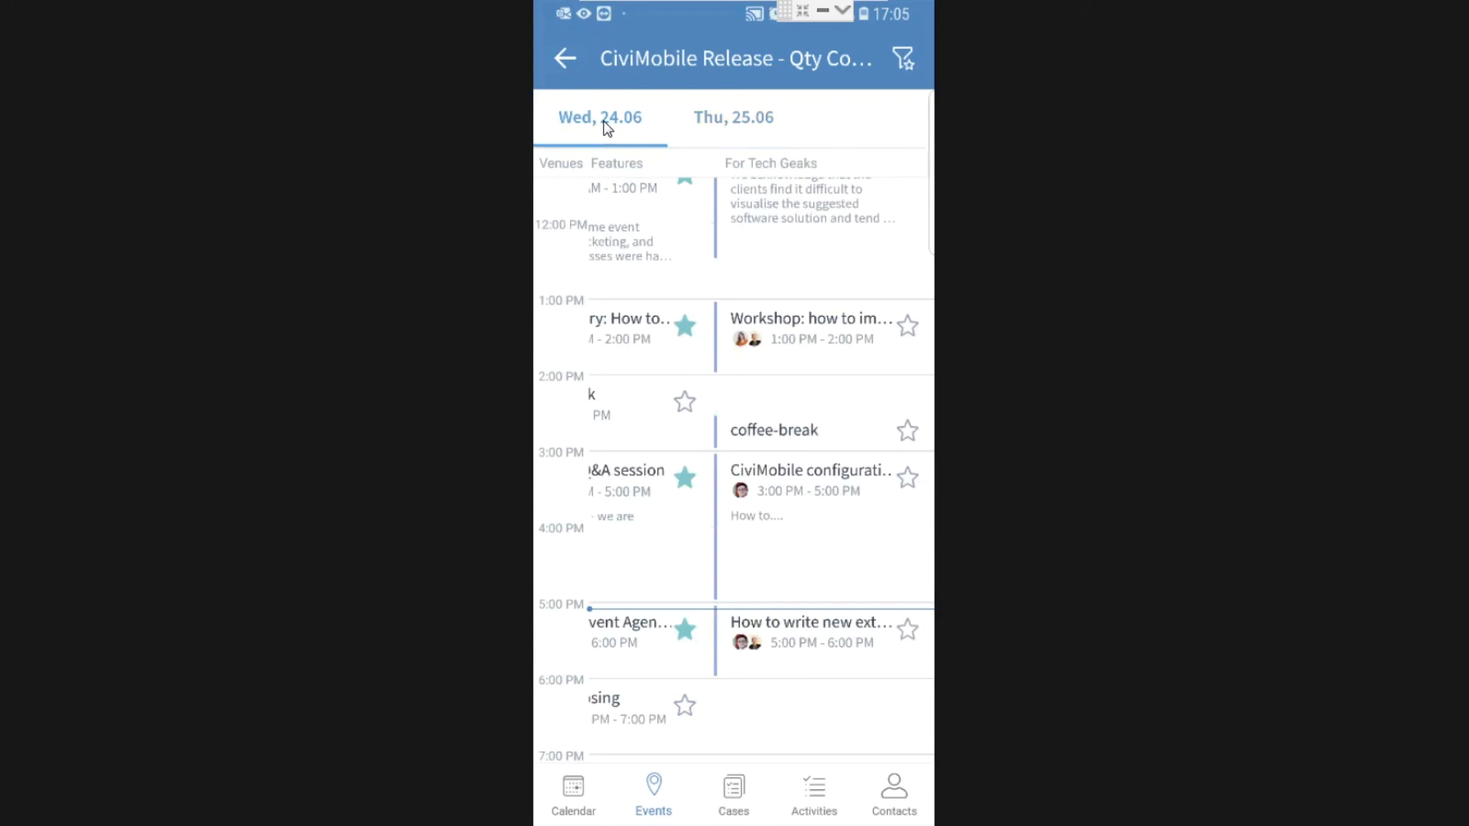
pyautogui.click(564, 59)
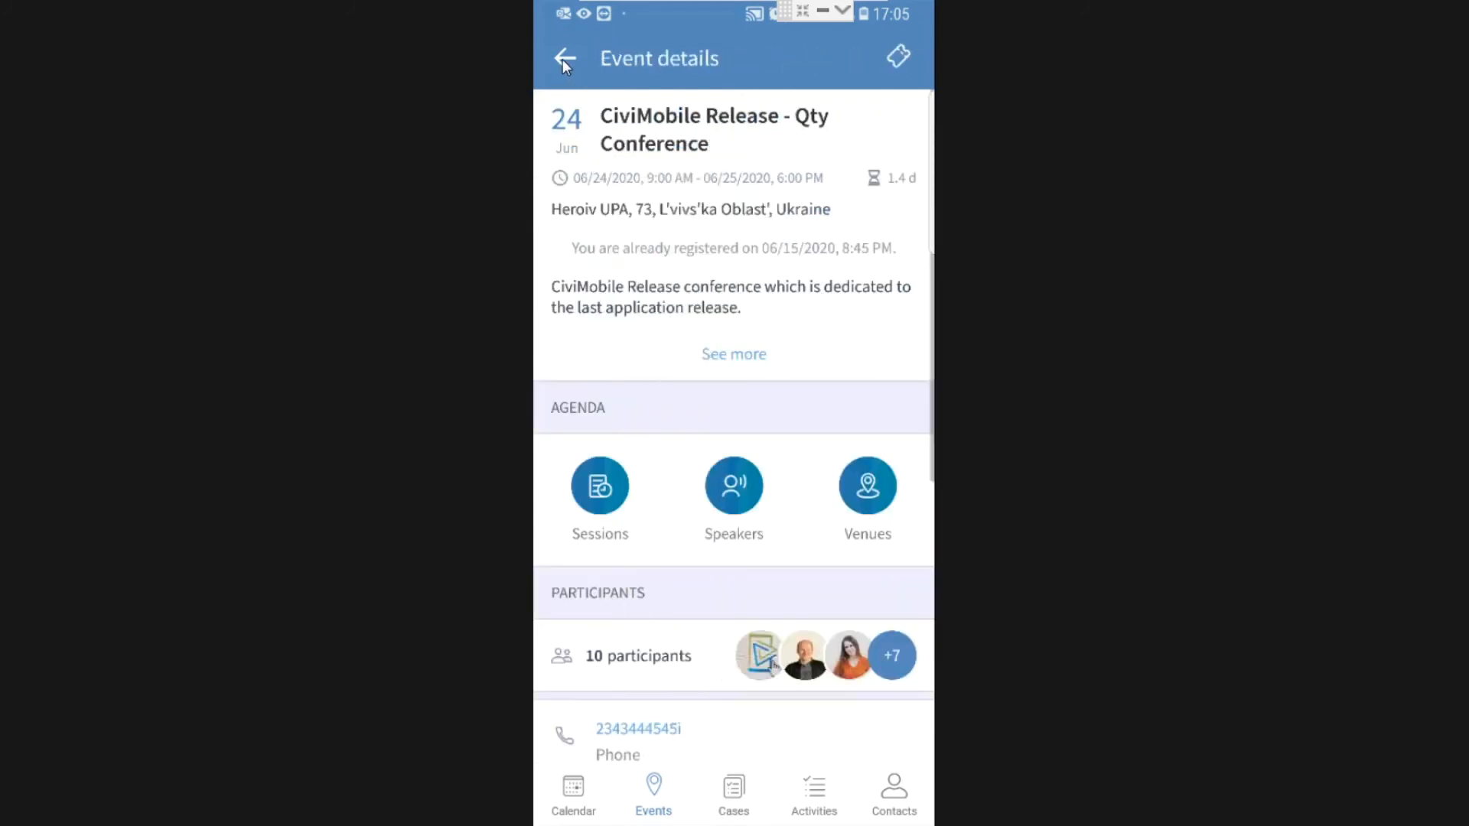
pyautogui.click(738, 497)
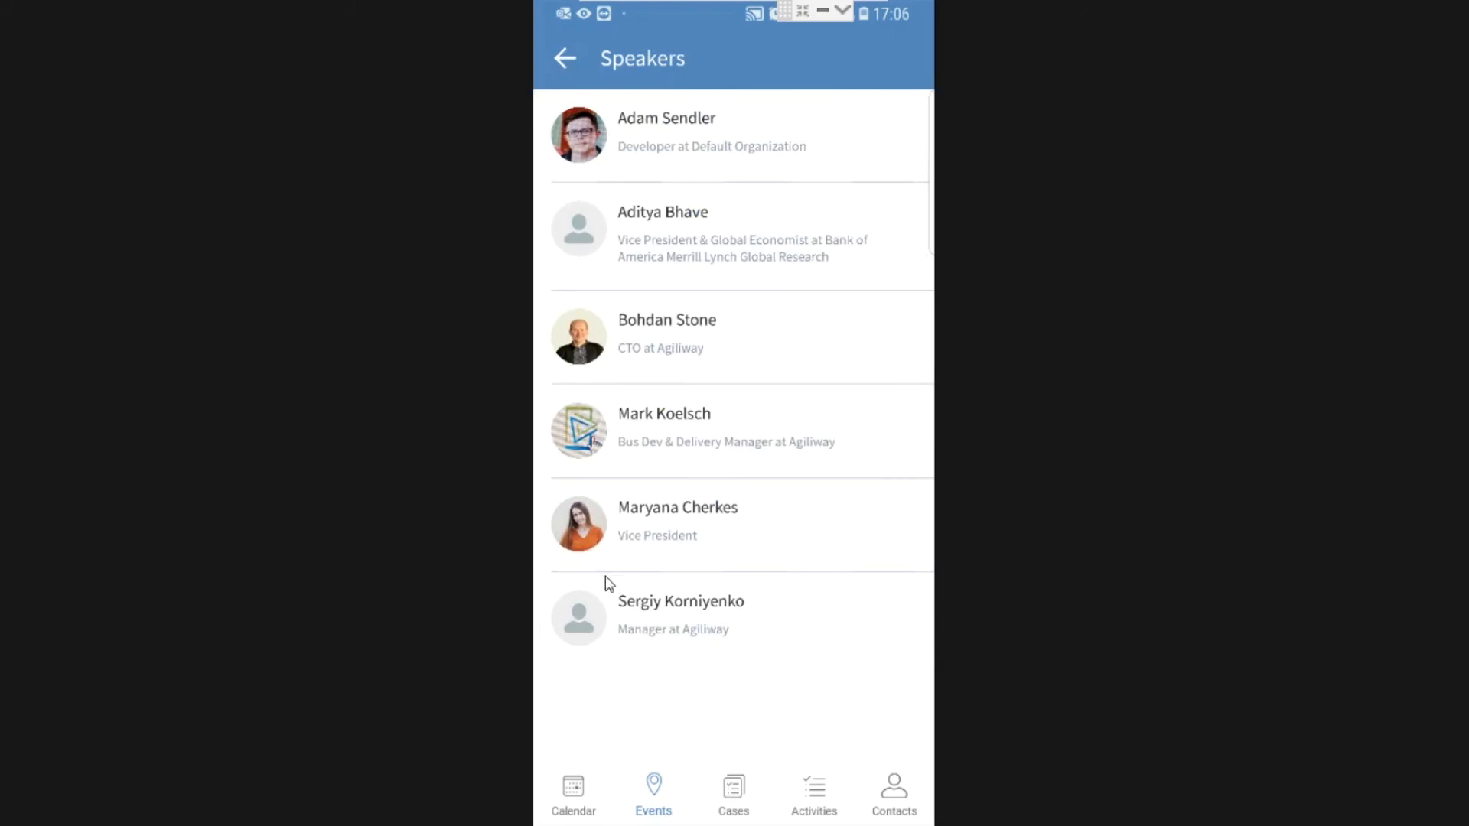
pyautogui.click(581, 525)
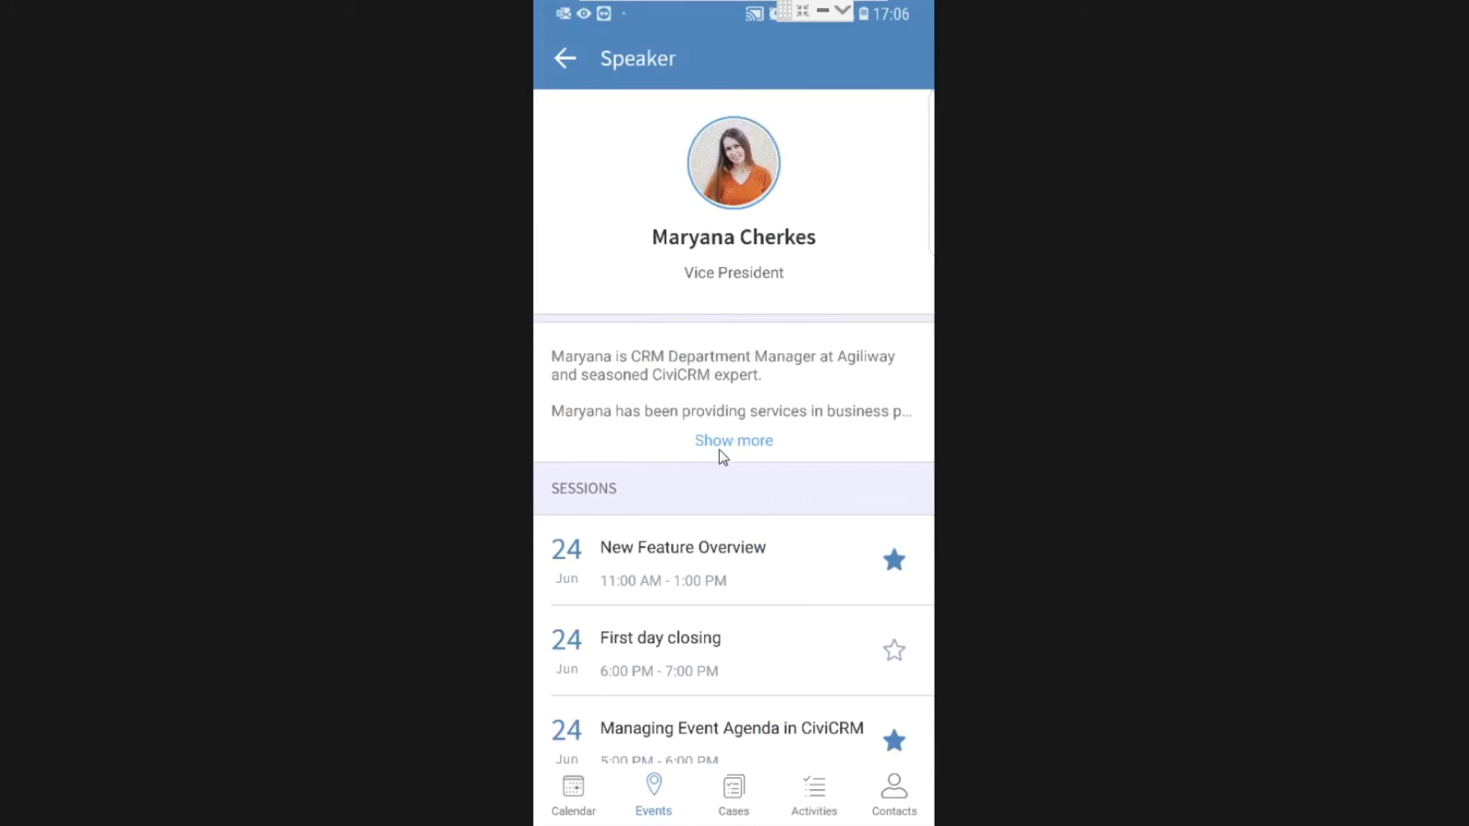
pyautogui.scroll(-2, 774, 437)
pyautogui.scroll(-2, 776, 442)
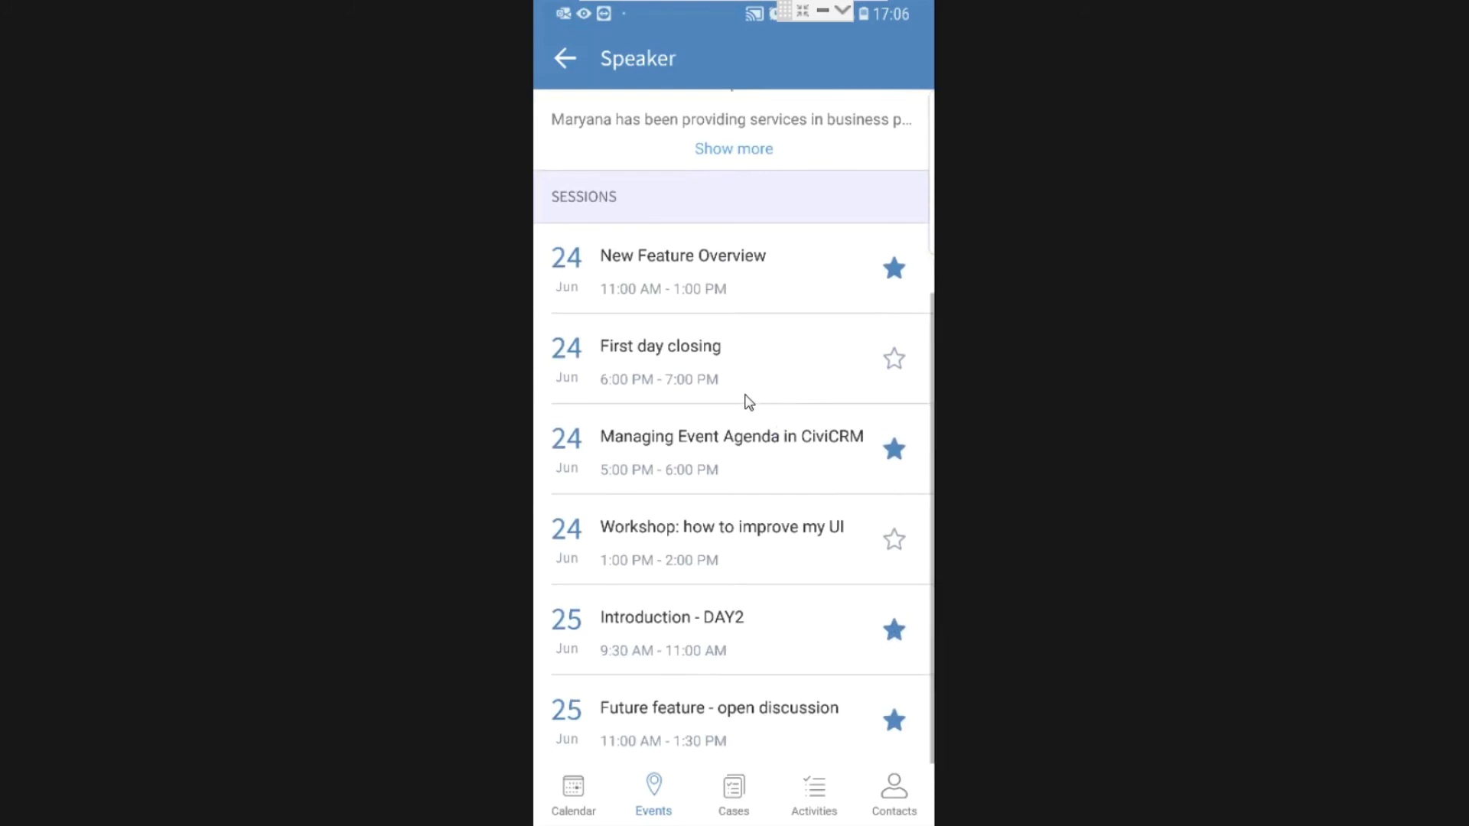
pyautogui.scroll(2, 744, 401)
pyautogui.scroll(2, 744, 400)
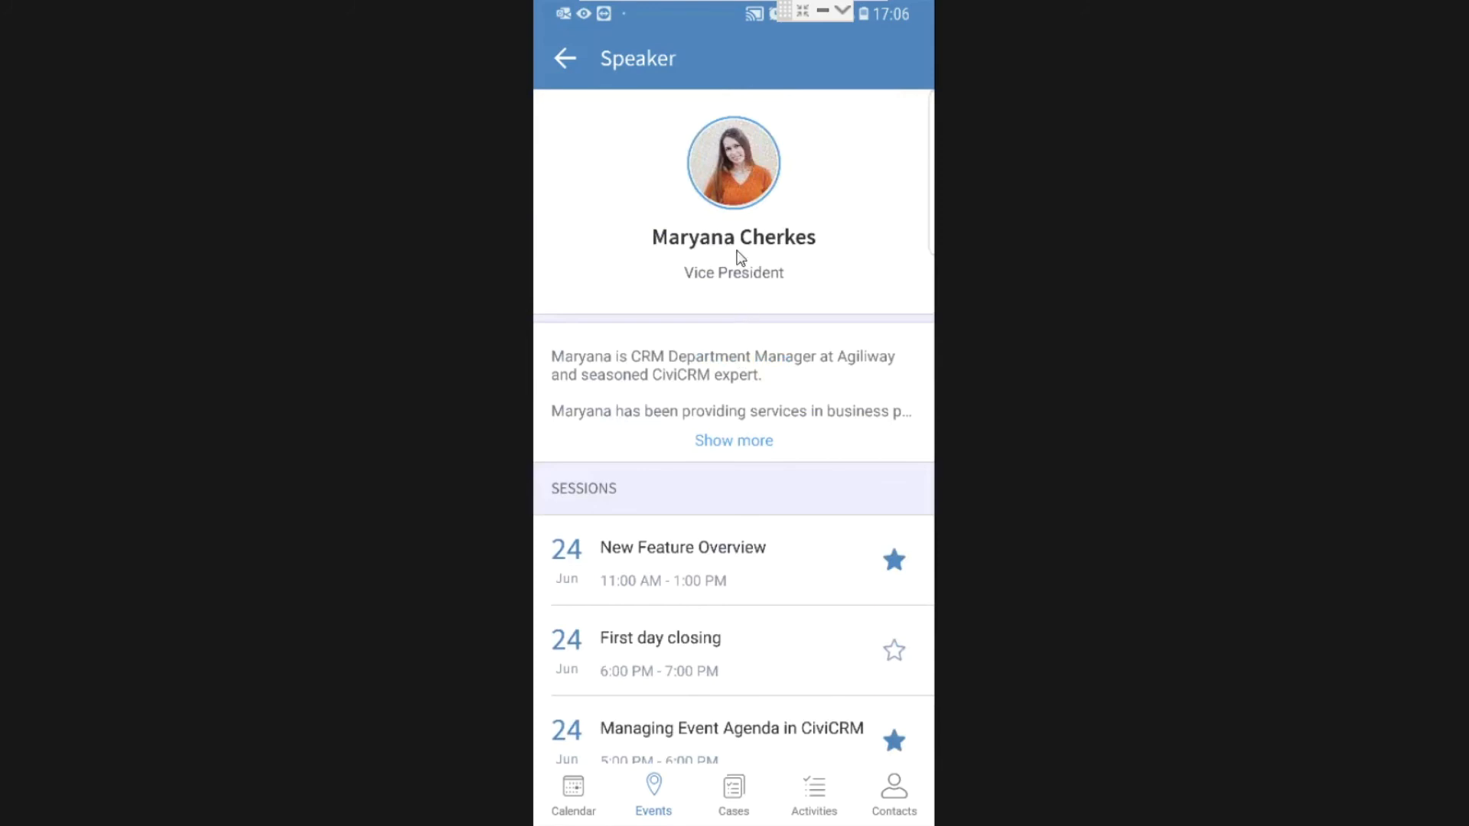
pyautogui.click(730, 191)
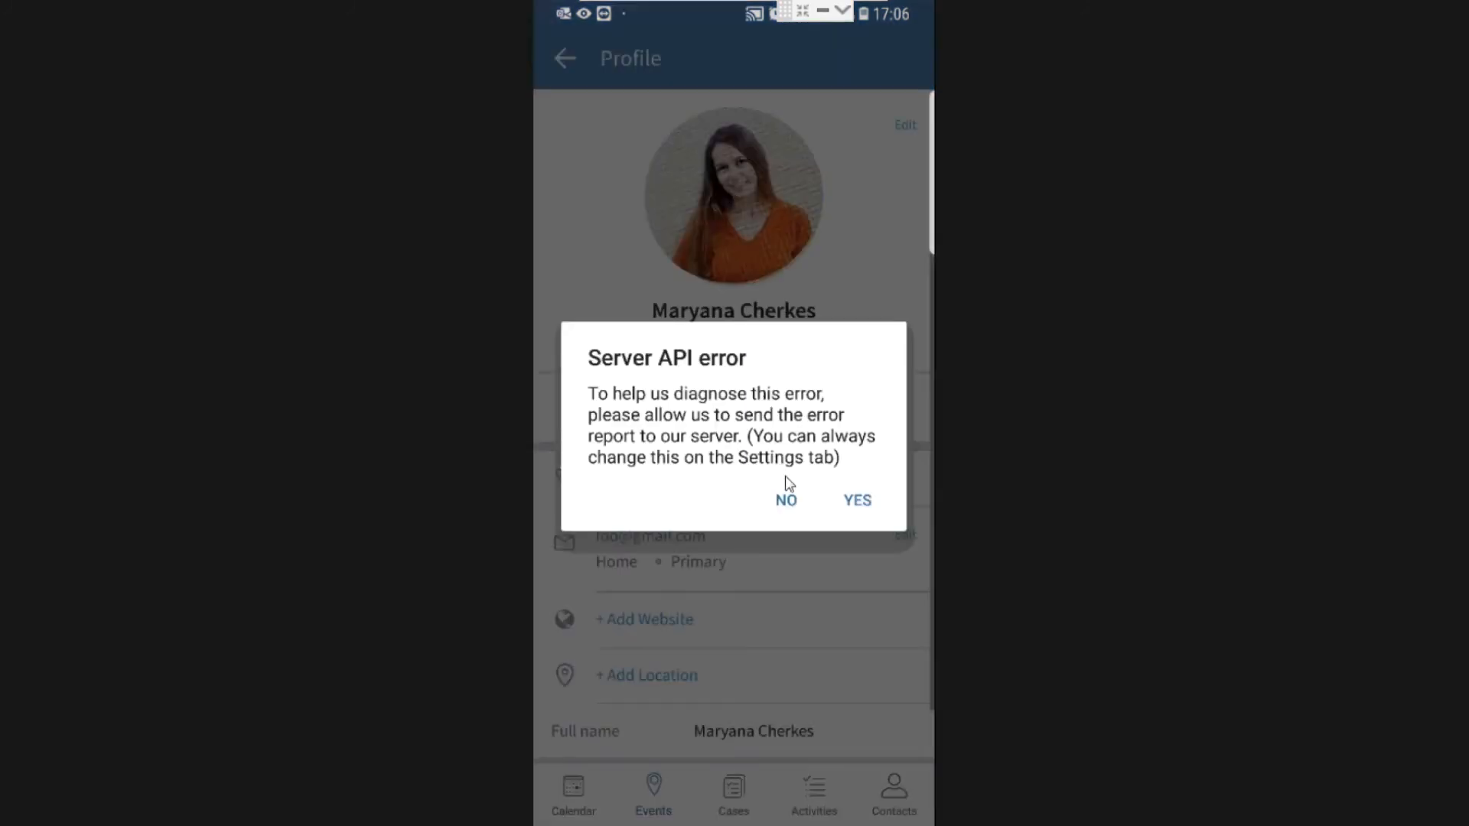
pyautogui.click(786, 505)
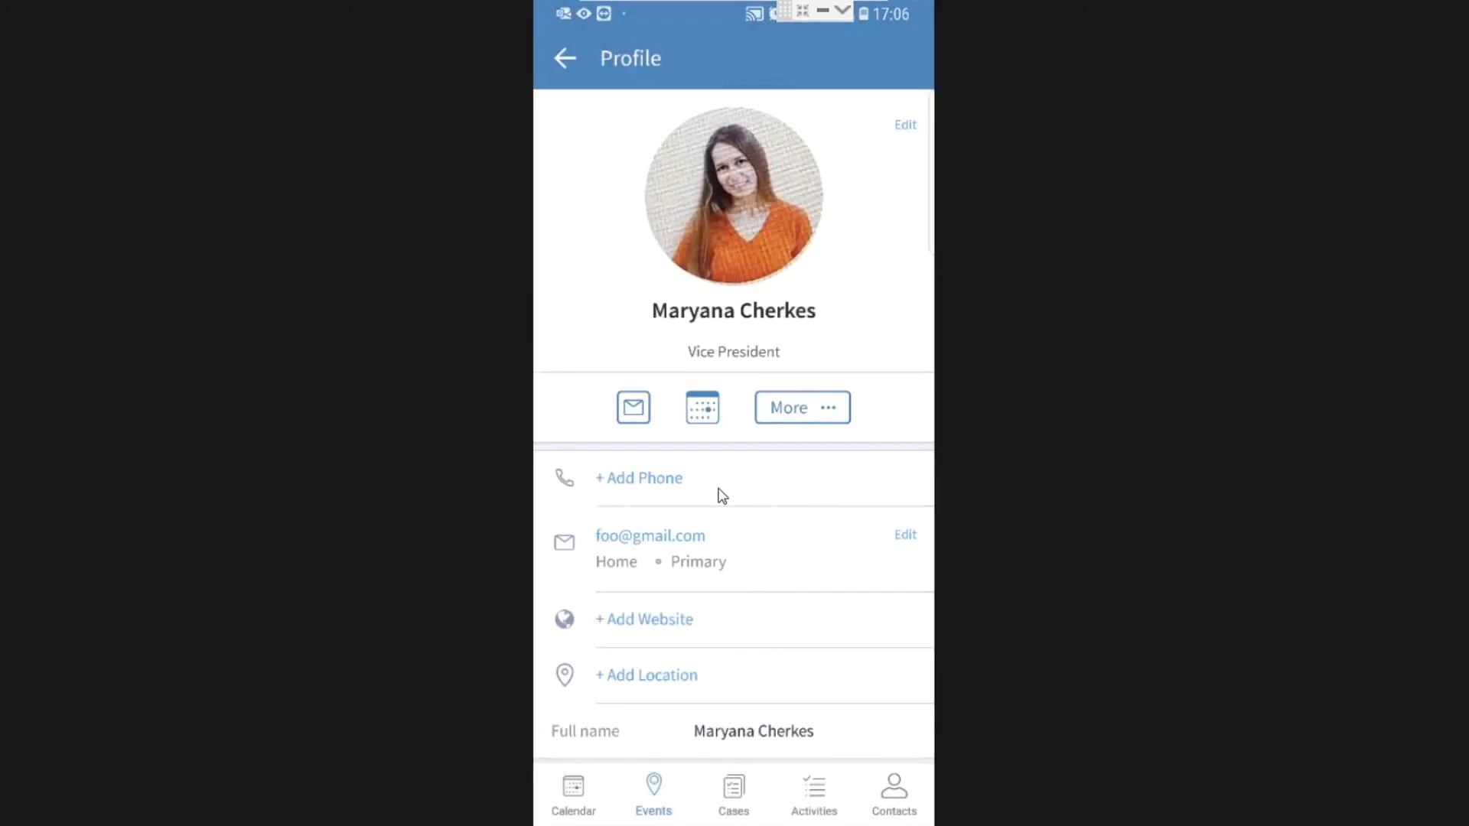
pyautogui.scroll(-1, 714, 498)
pyautogui.scroll(1, 717, 505)
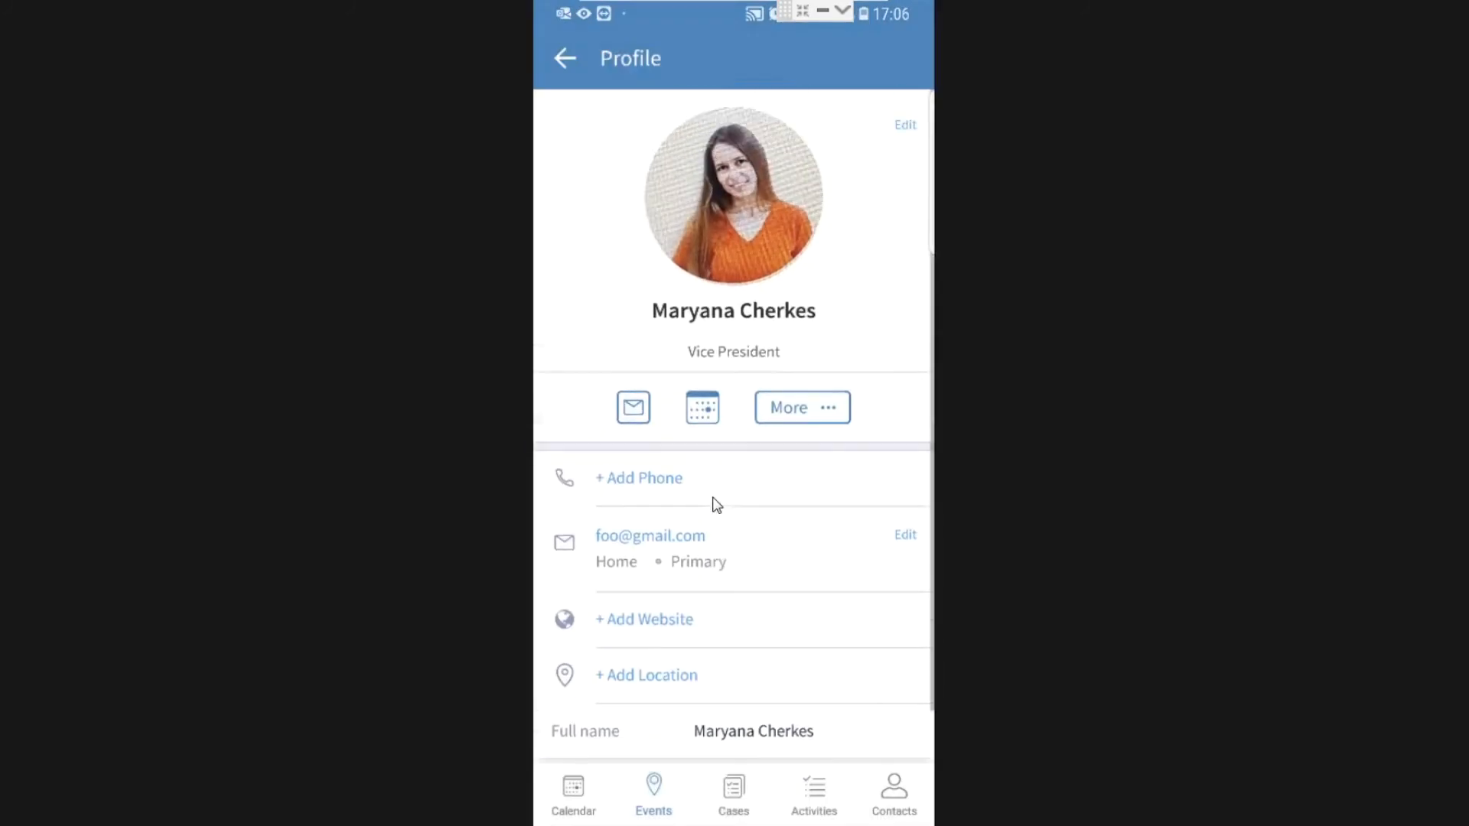
pyautogui.click(563, 58)
pyautogui.click(566, 58)
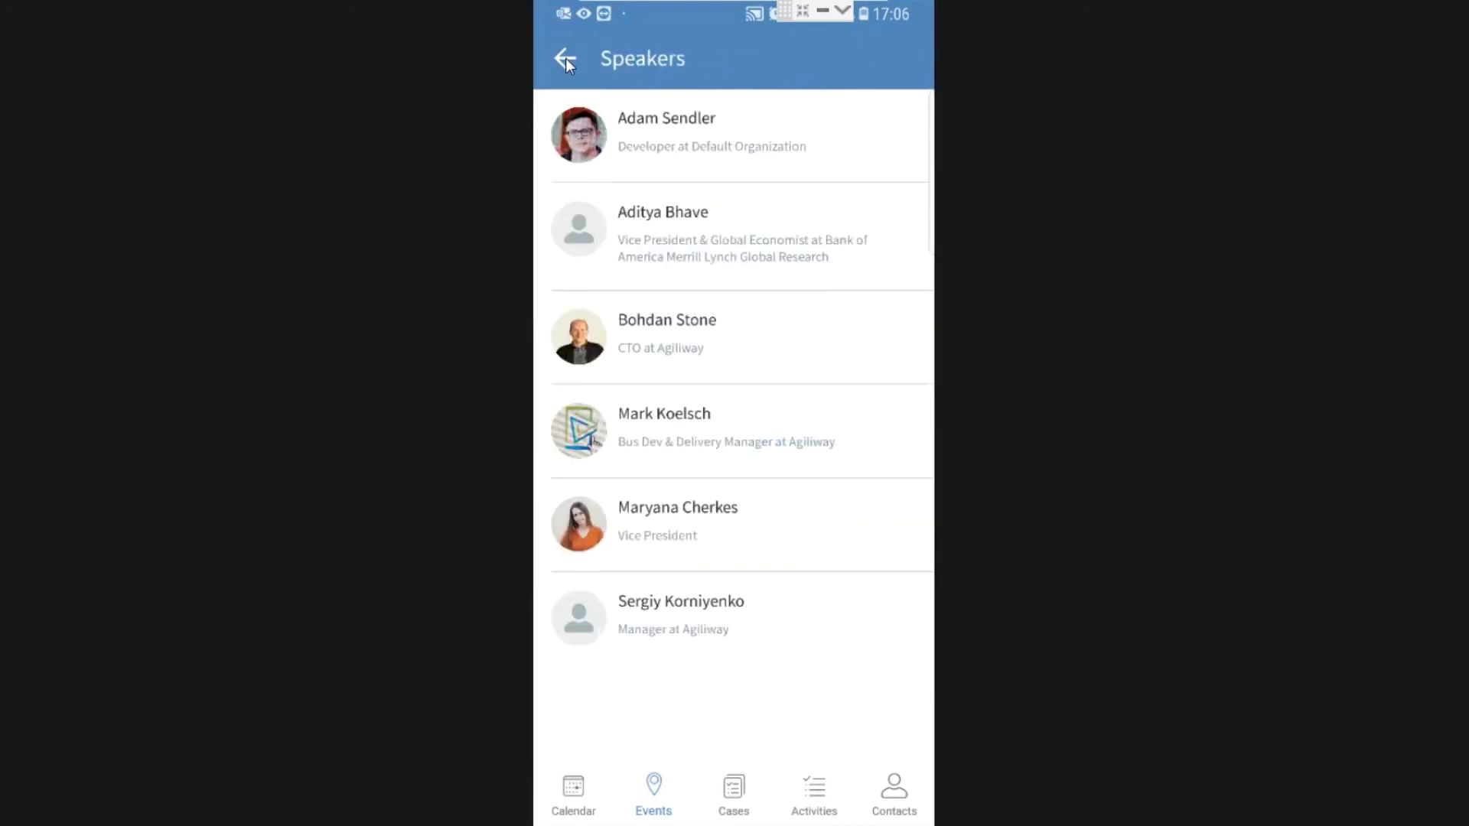
pyautogui.click(567, 58)
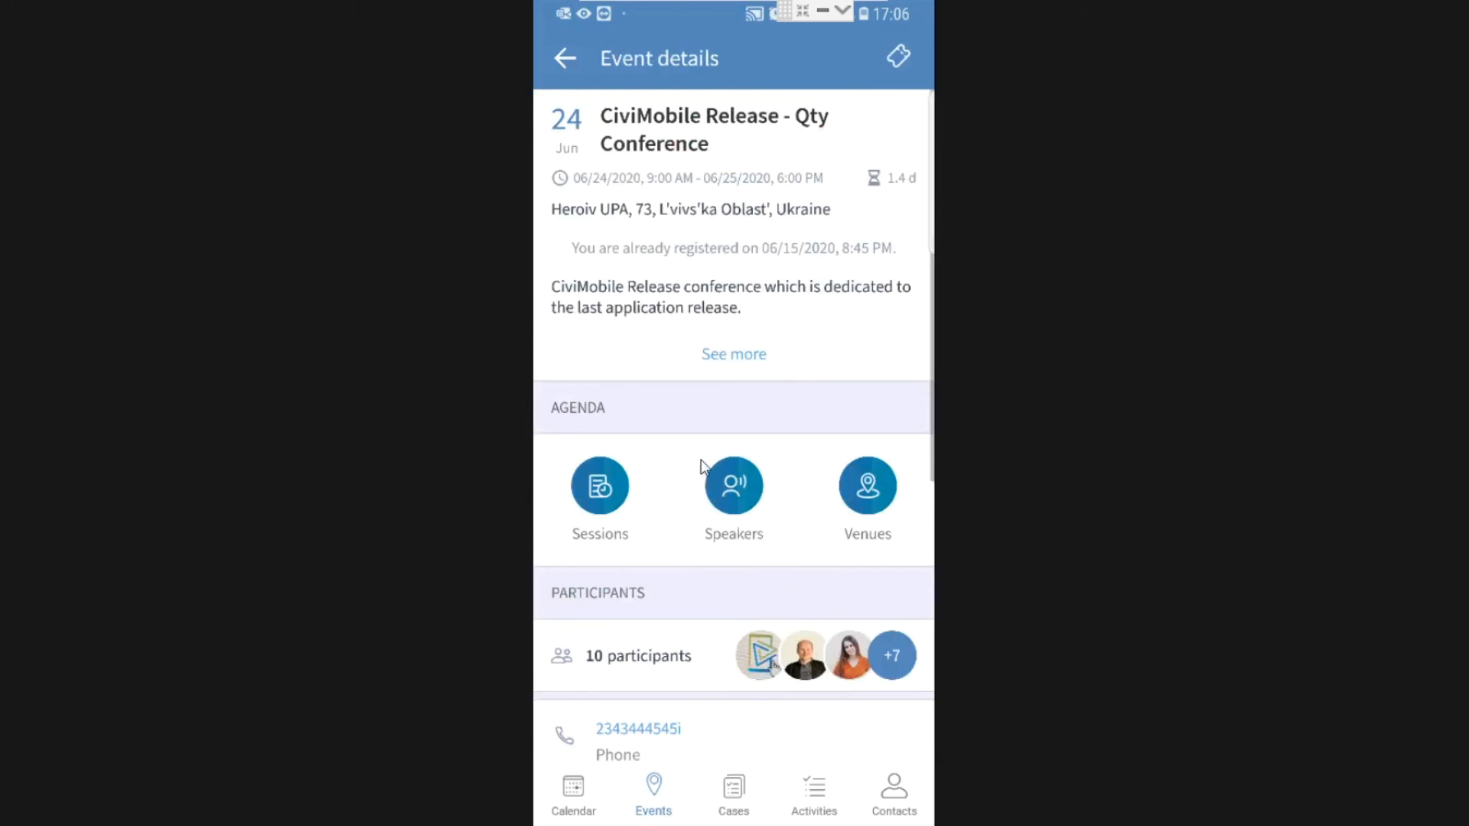
# View the For Beginners venue's floor plan full size from the event's Venues list.
pyautogui.click(868, 494)
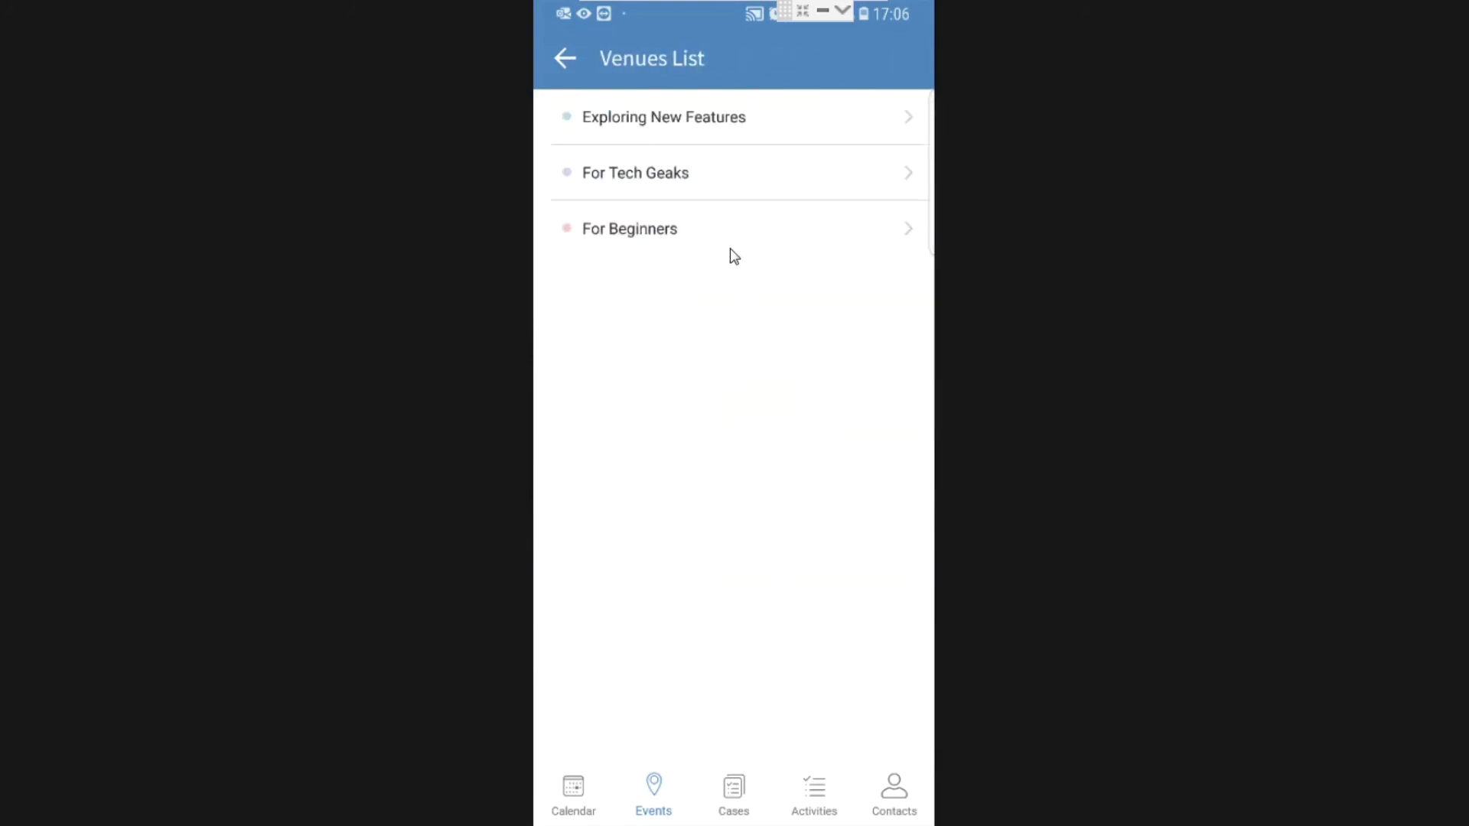
pyautogui.click(662, 231)
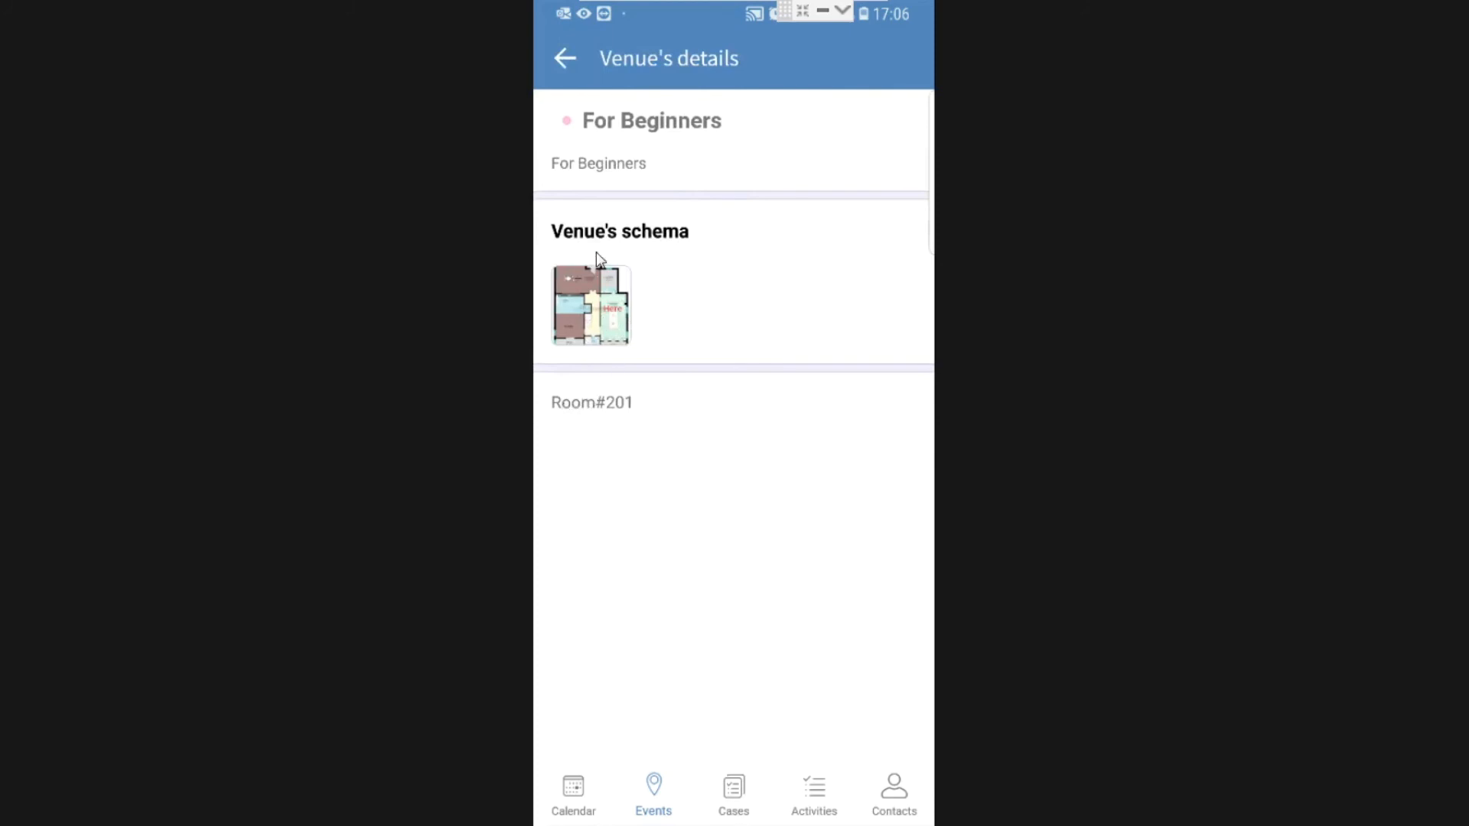
pyautogui.click(597, 307)
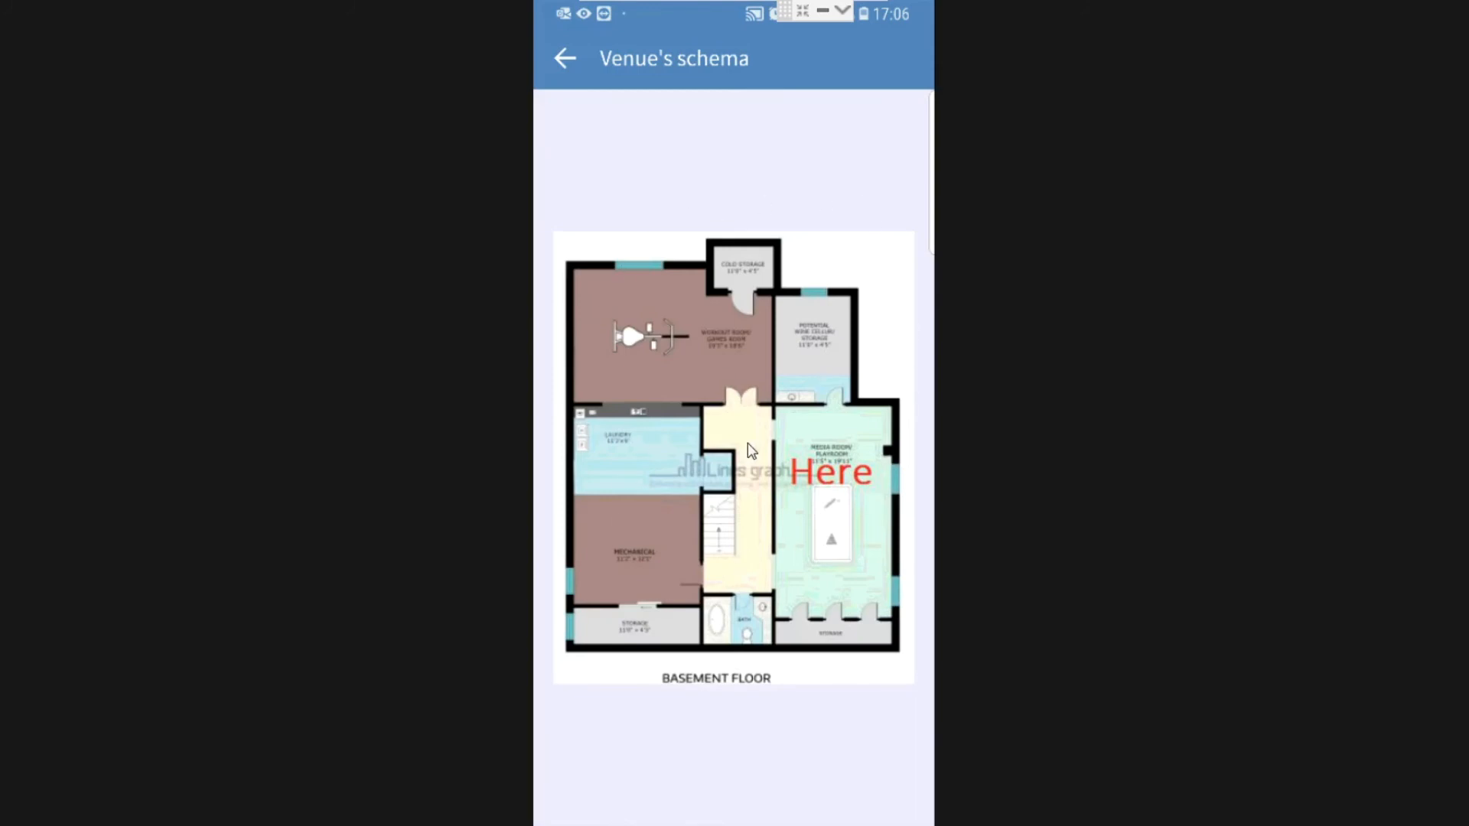
pyautogui.click(560, 53)
# Return to Event details and bring up the Wednesday 24.06 session schedule.
pyautogui.click(565, 55)
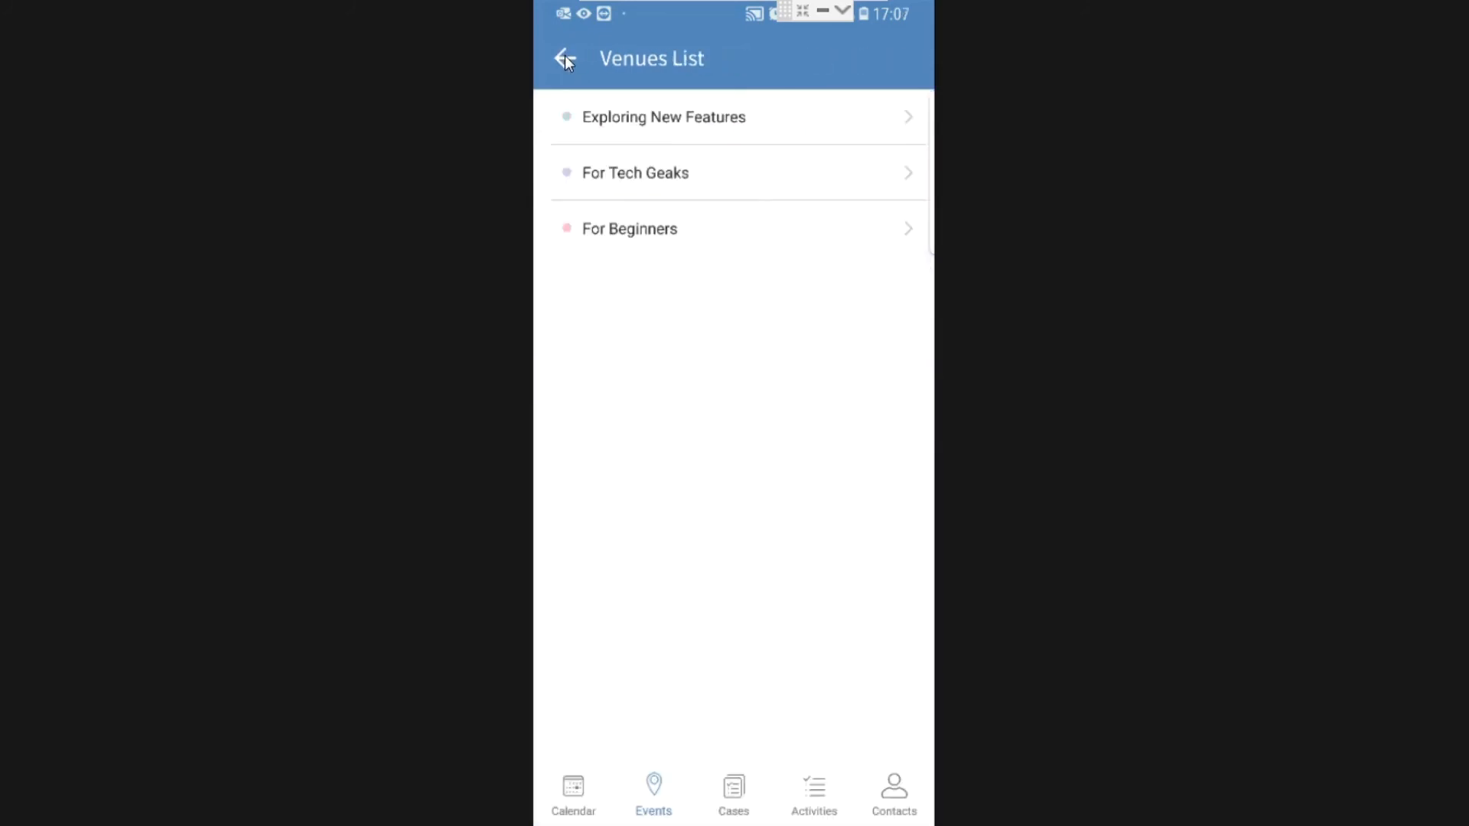
pyautogui.click(565, 55)
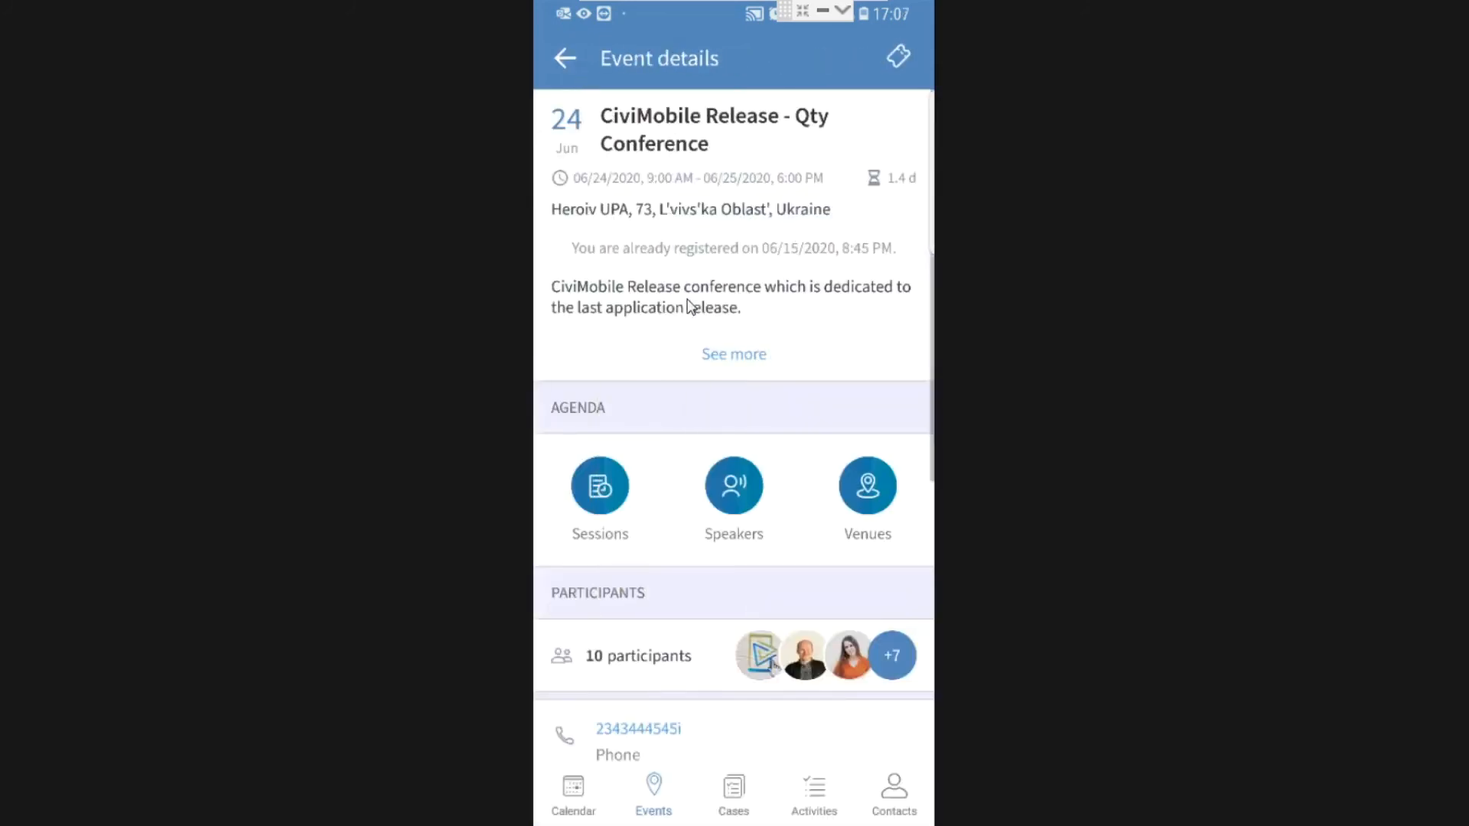
pyautogui.click(600, 489)
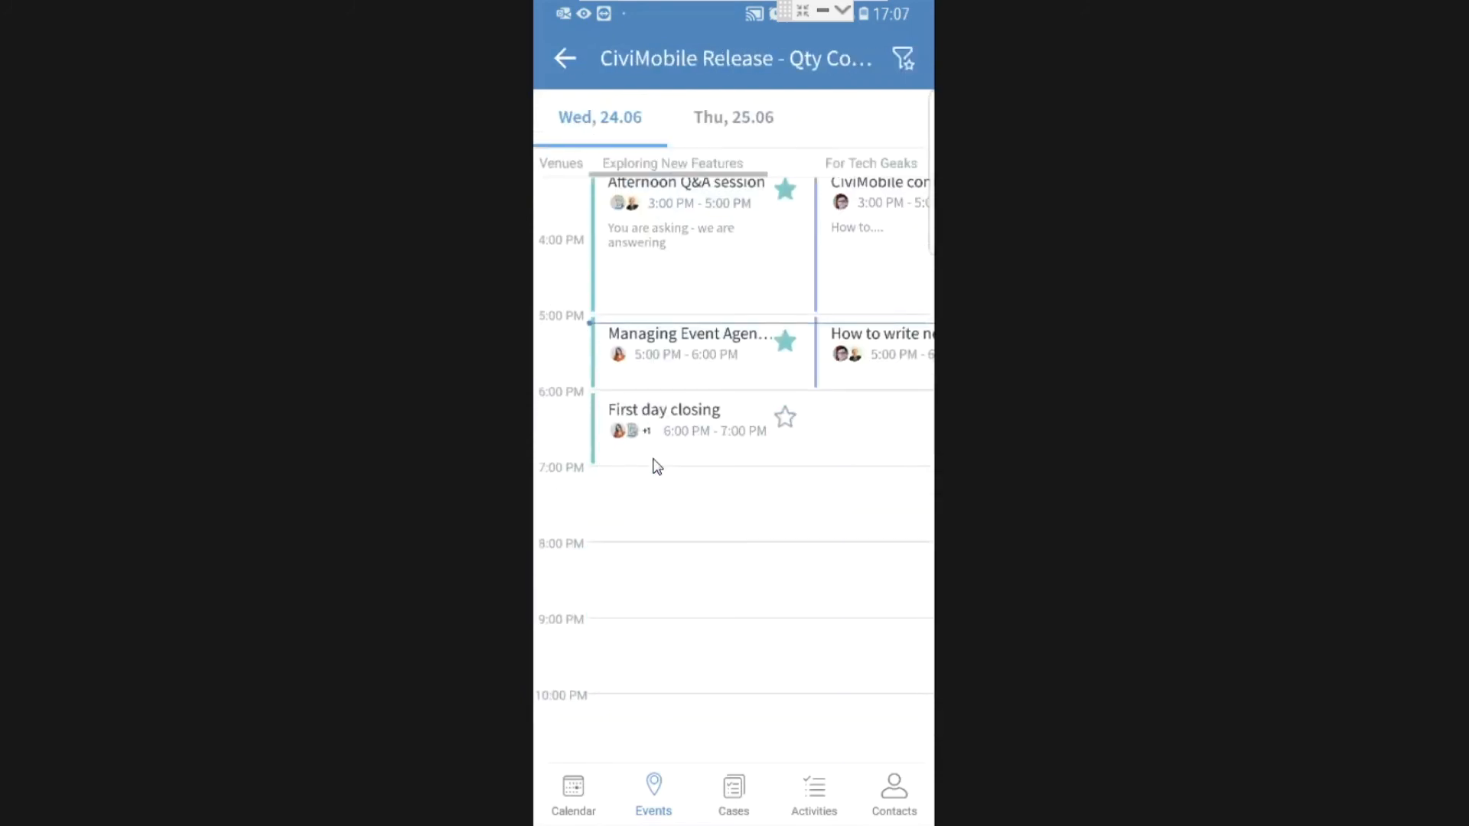
pyautogui.scroll(7, 657, 466)
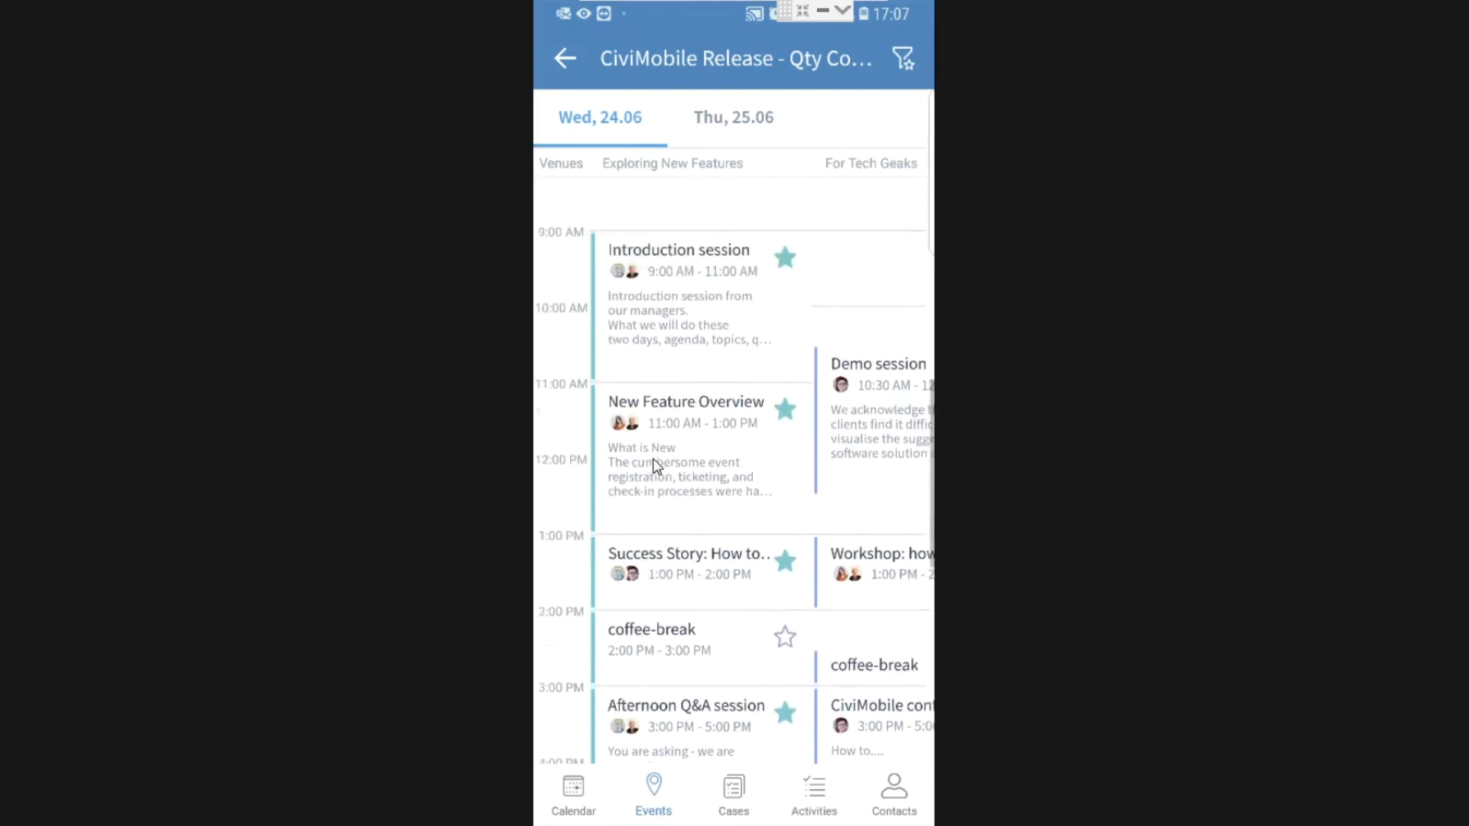
pyautogui.scroll(1, 656, 466)
pyautogui.scroll(-2, 656, 465)
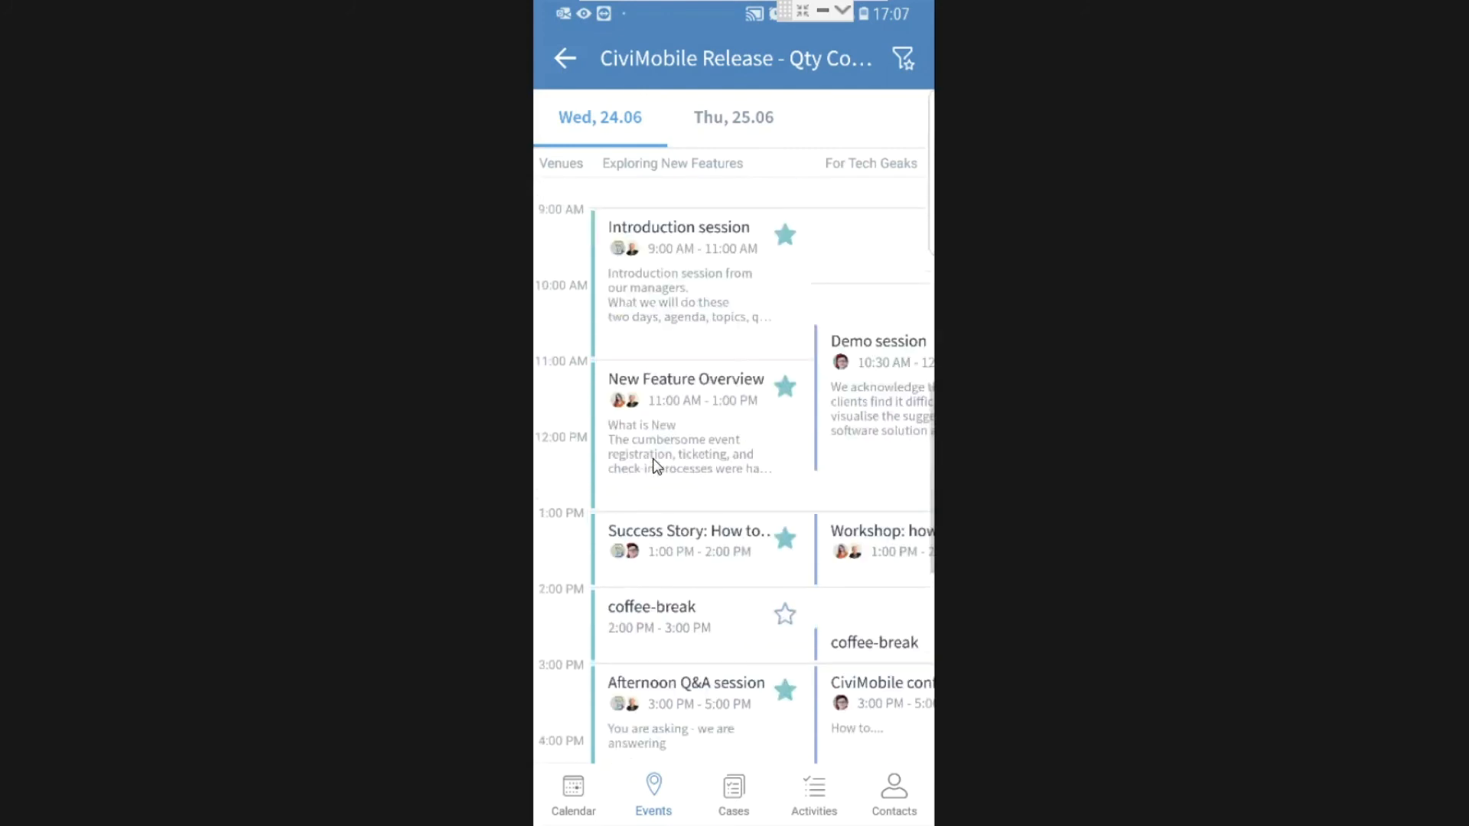